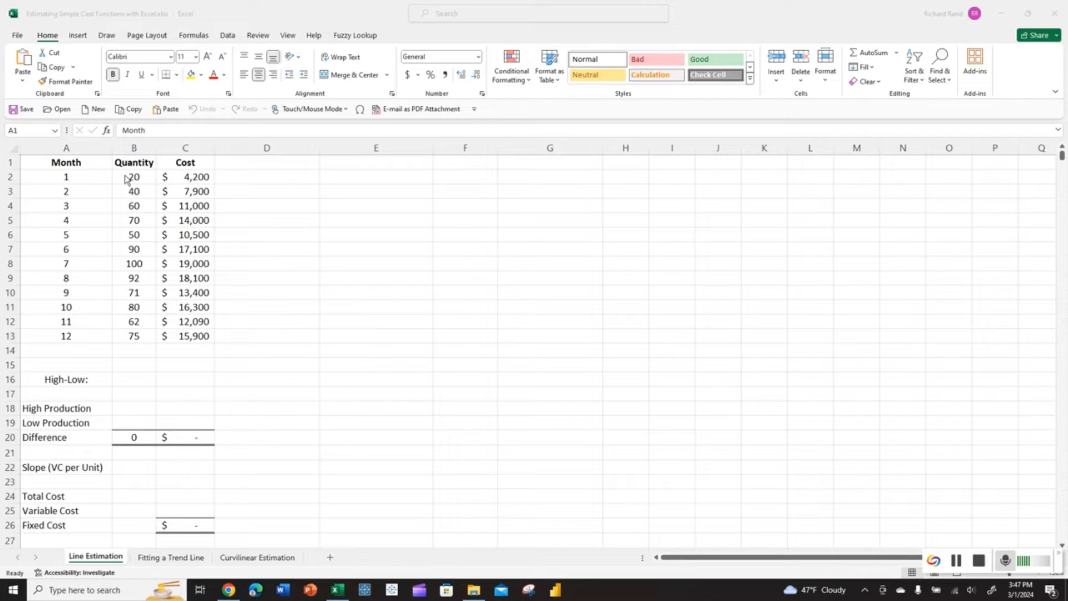
- Insert a plain scatter chart of the Quantity and Cost data in B1:C13
left_click_drag(146, 161, 184, 336)
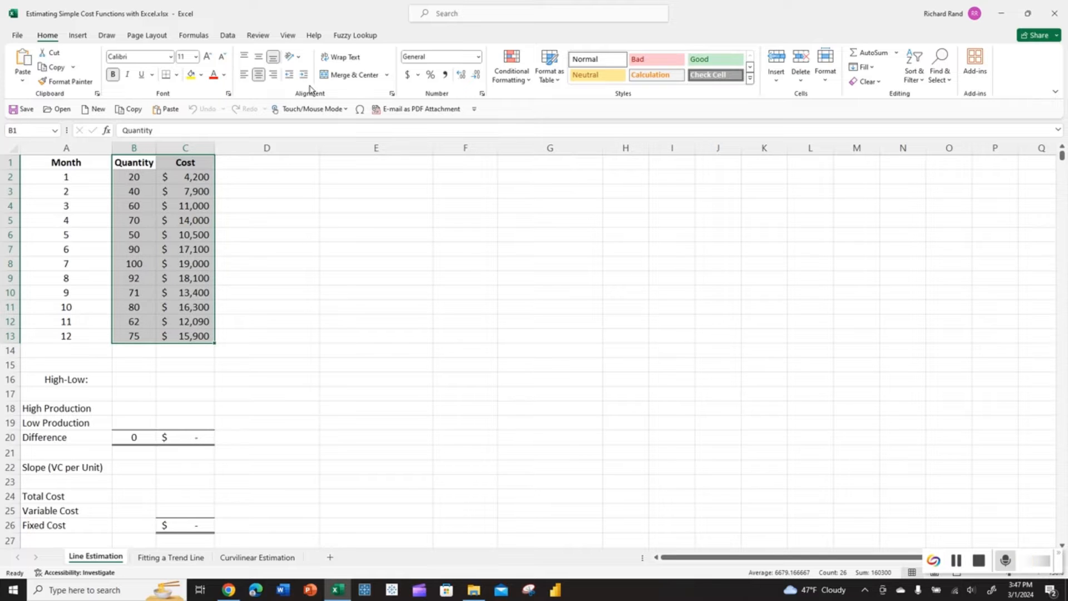
left_click(79, 36)
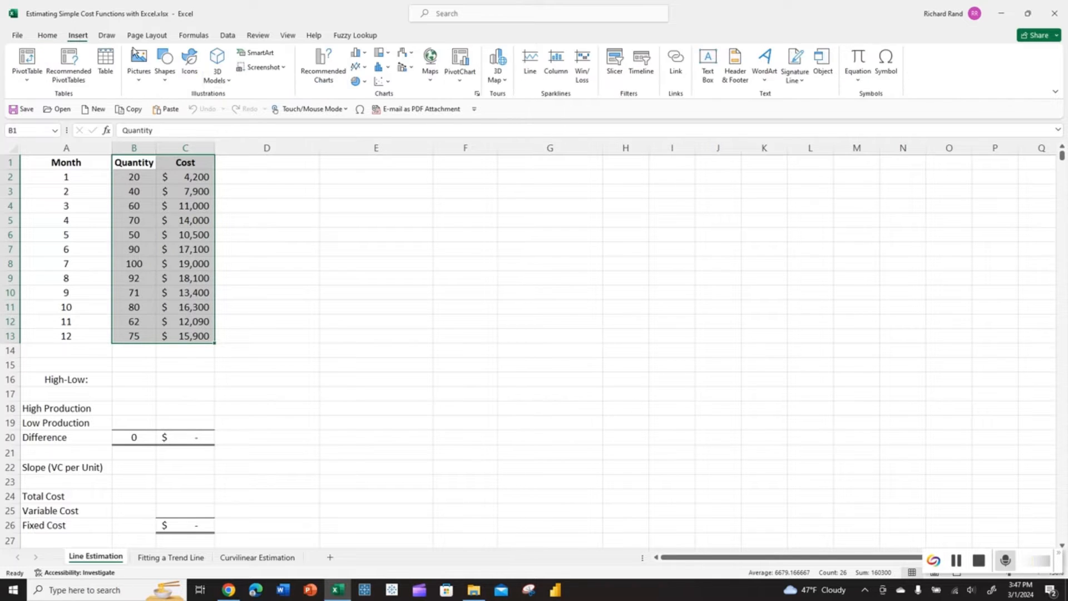
left_click(384, 85)
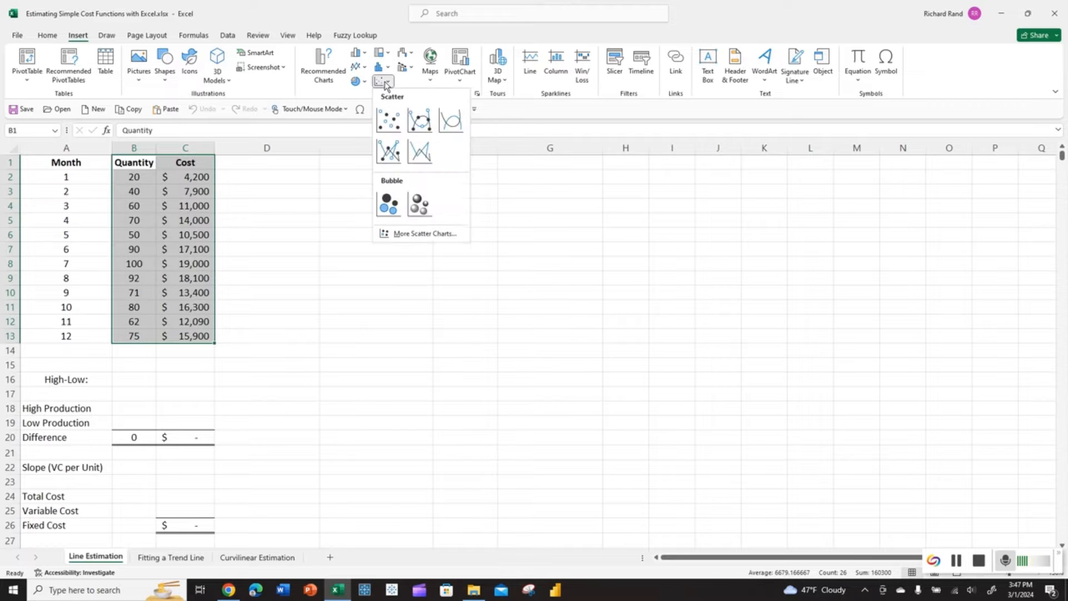
left_click(390, 125)
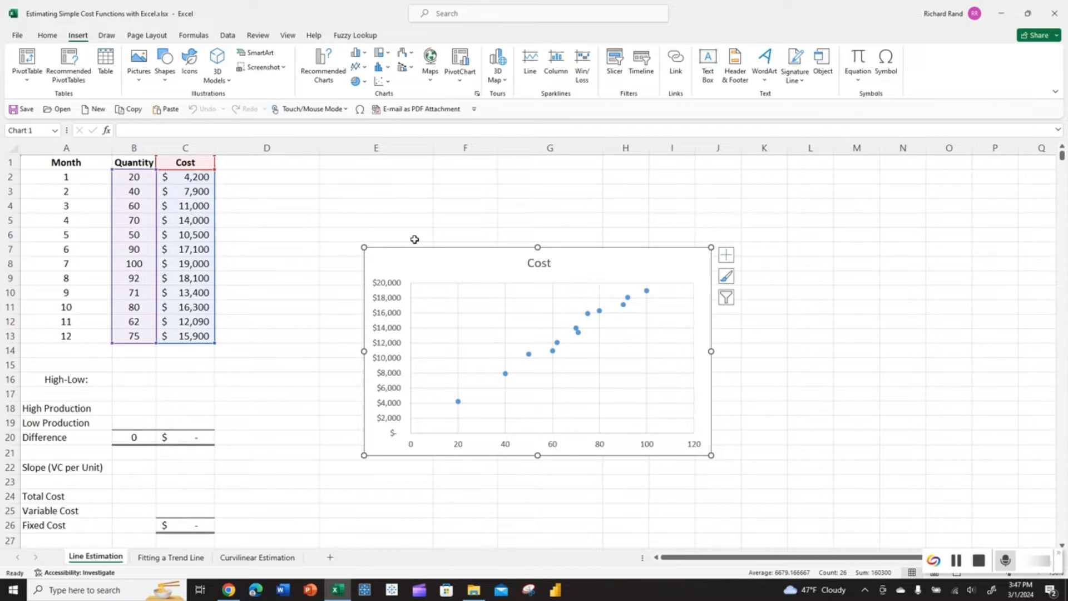
- Move the scatter chart up beside the data table and enlarge it from its corner
left_click_drag(423, 263, 305, 181)
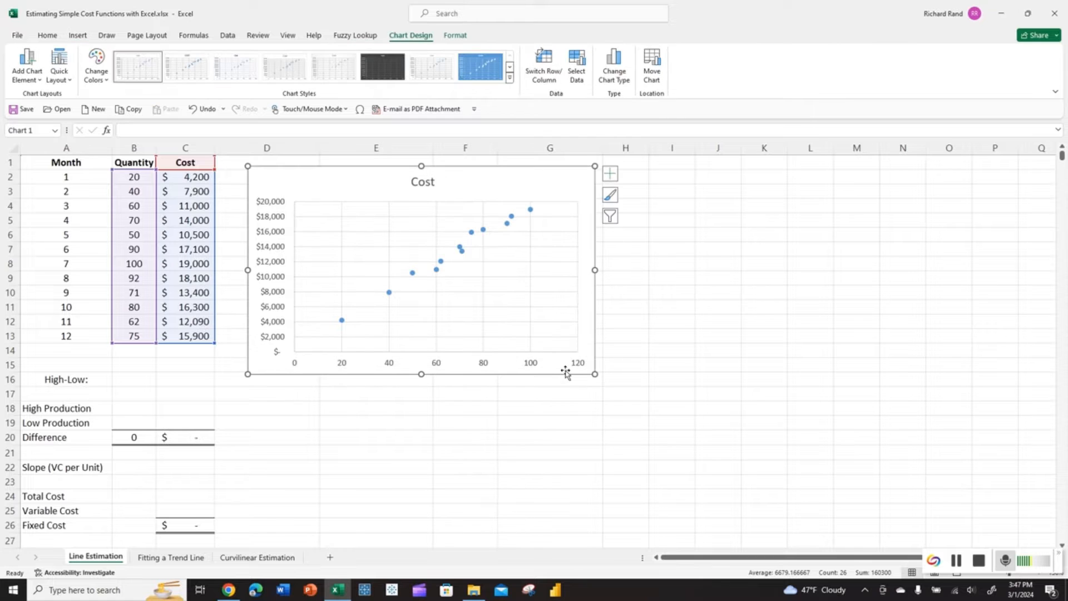
left_click_drag(596, 375, 659, 401)
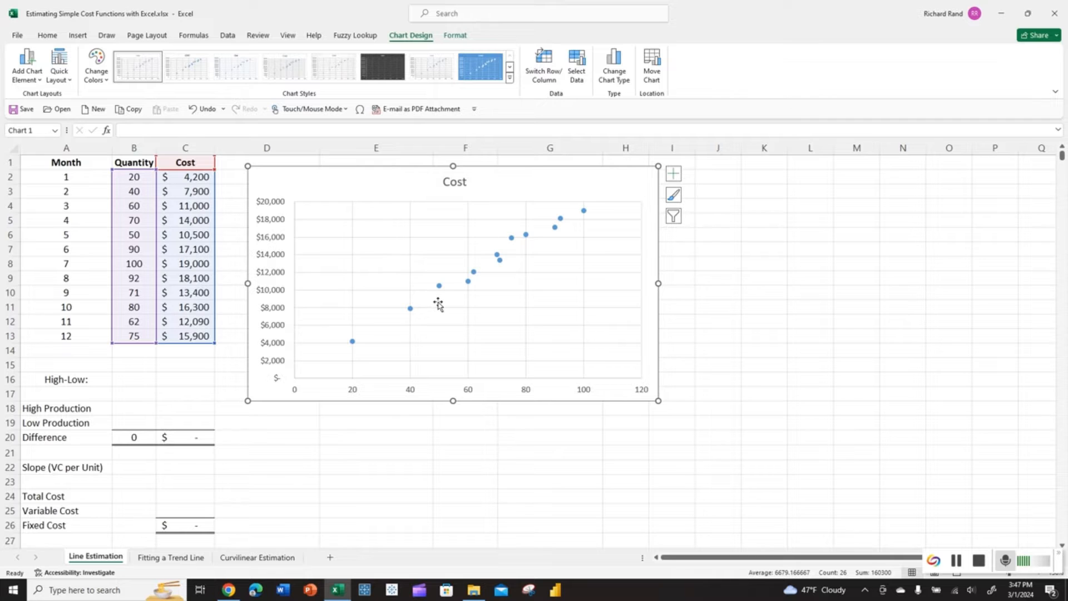
mouse_move(350, 344)
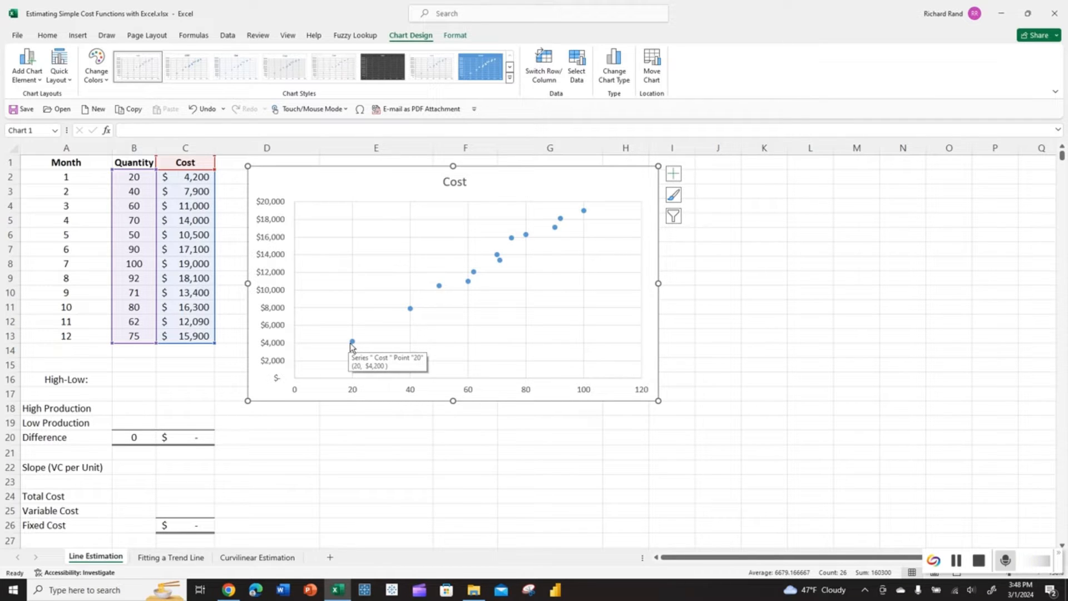
mouse_move(583, 215)
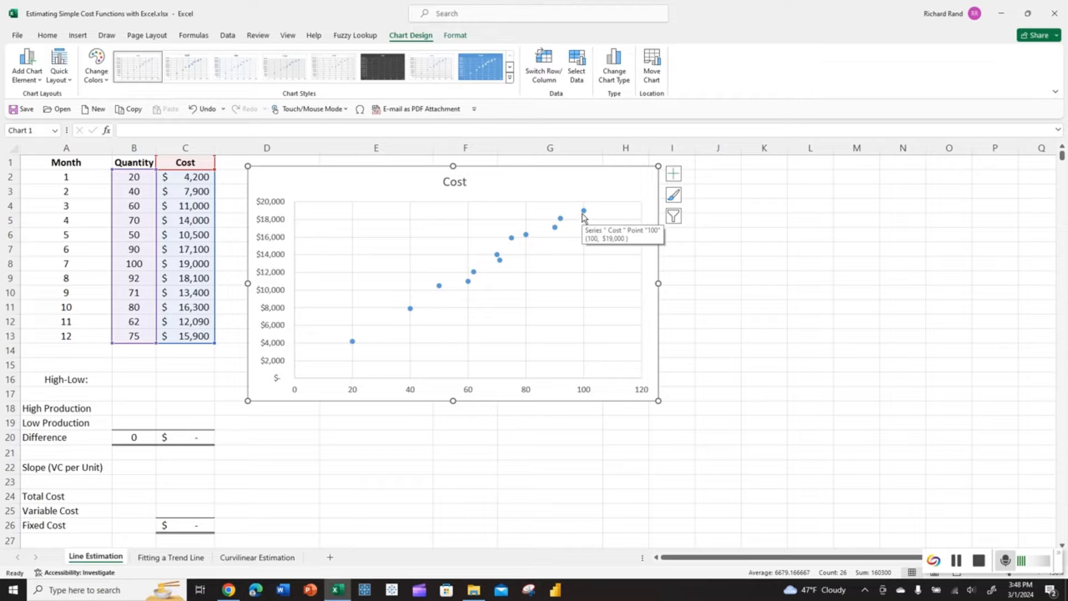
left_click(78, 37)
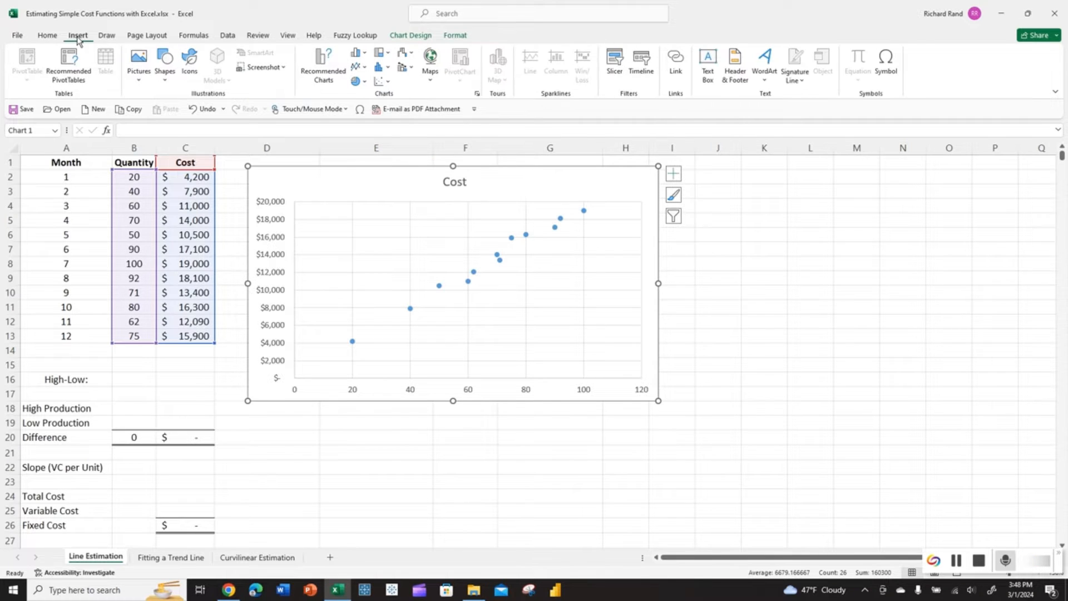
- Draw a straight line on the chart from the 20/$4,200 point to the 100/$19,000 point
left_click(164, 62)
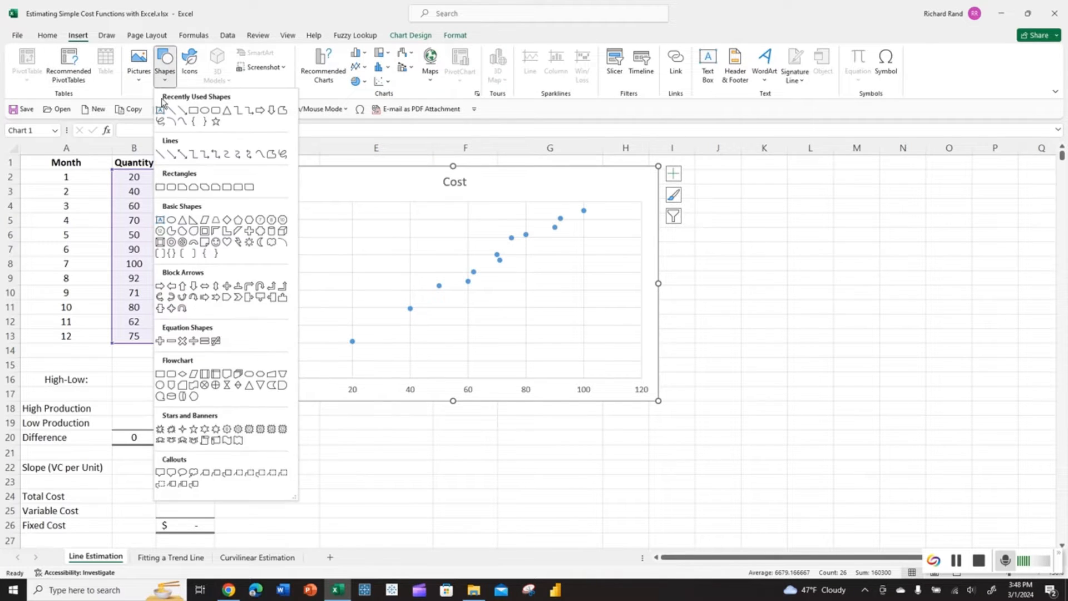
left_click(161, 155)
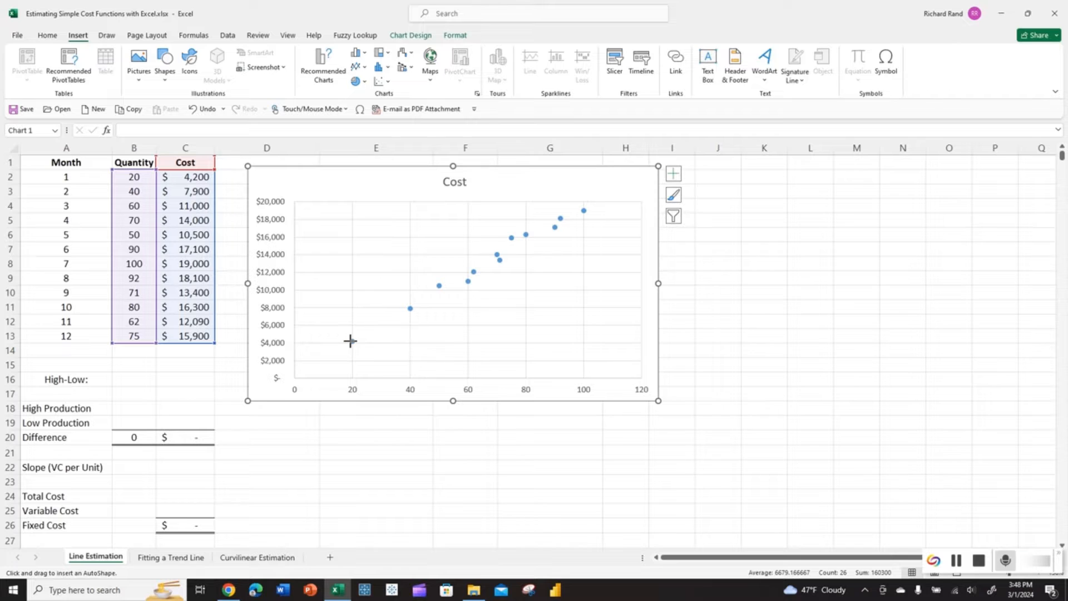
left_click_drag(350, 332, 420, 401)
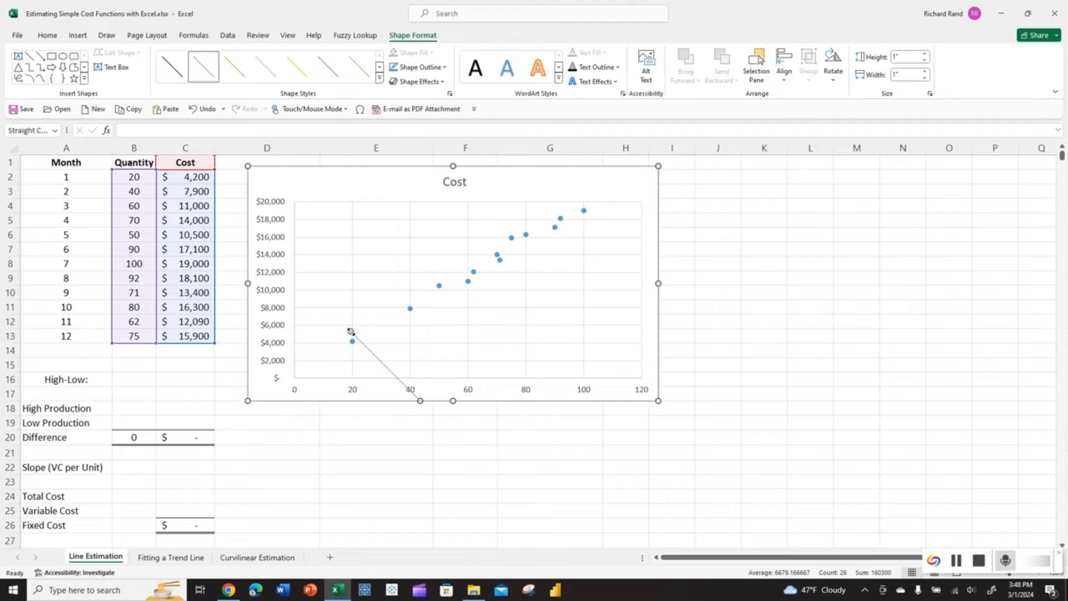
left_click_drag(350, 332, 352, 341)
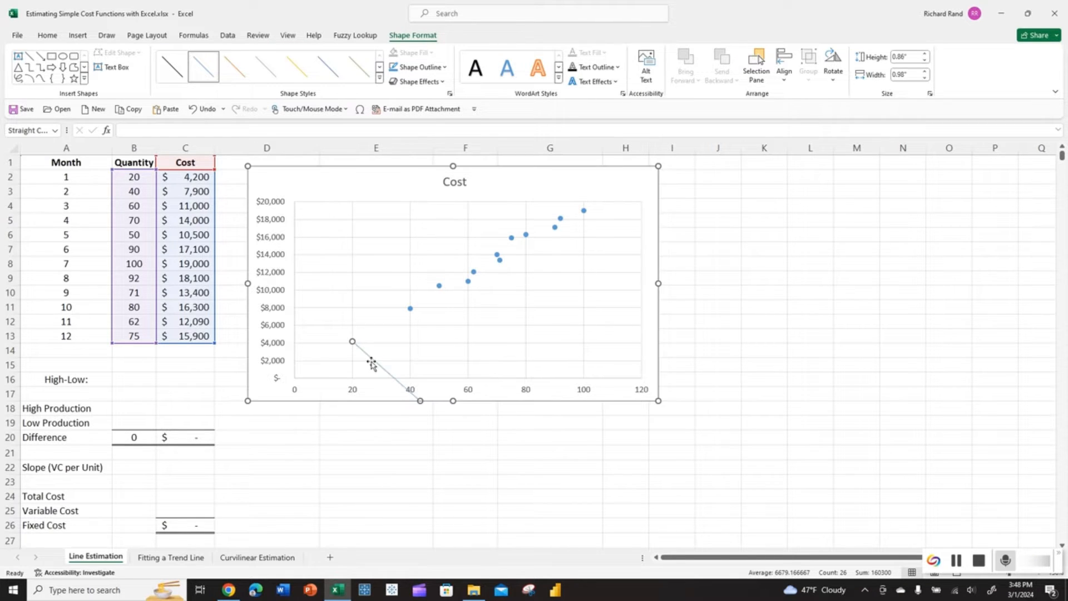
left_click_drag(417, 397, 582, 212)
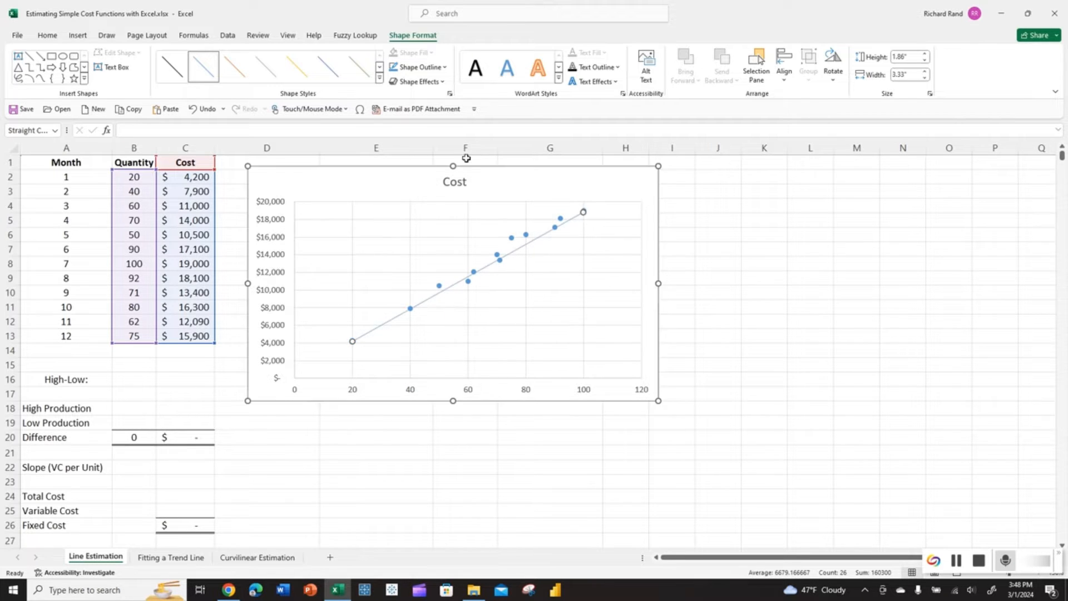
- Give the high-low line an orange shape style and a thicker outline weight
left_click(245, 75)
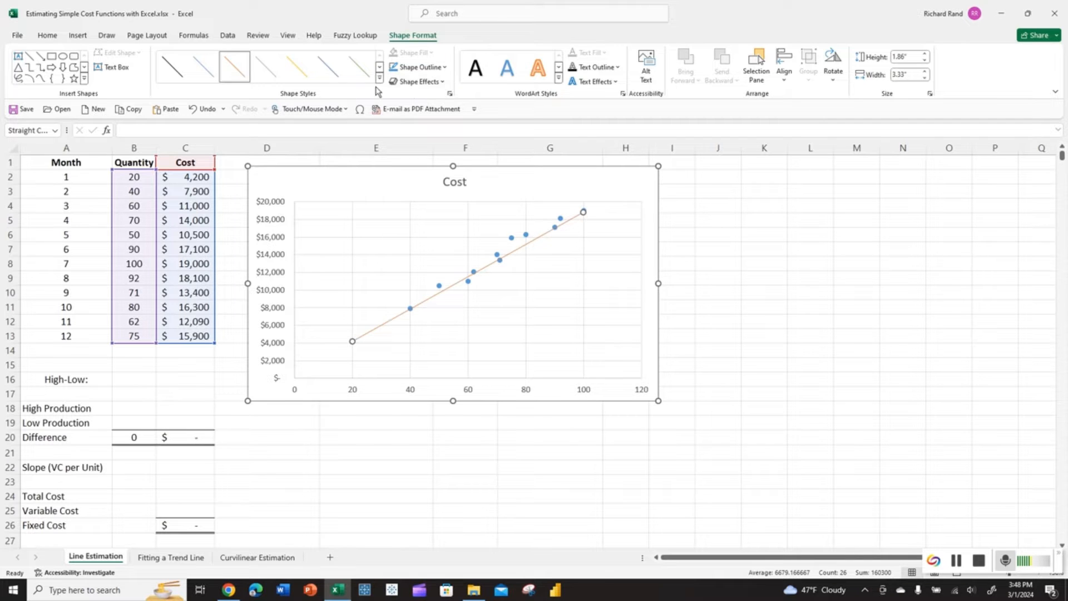
left_click(418, 67)
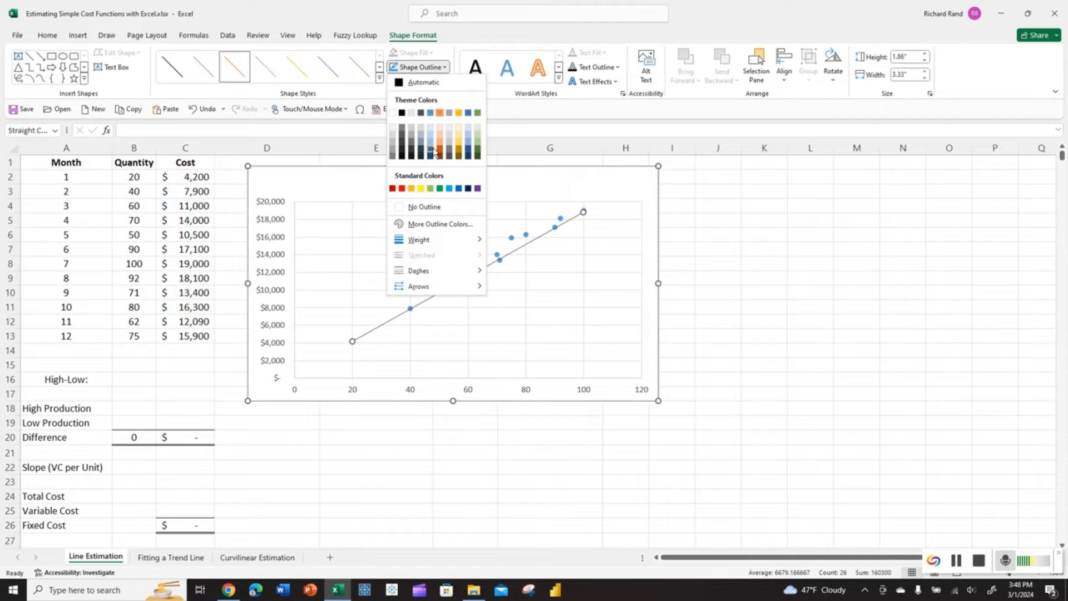
mouse_move(427, 240)
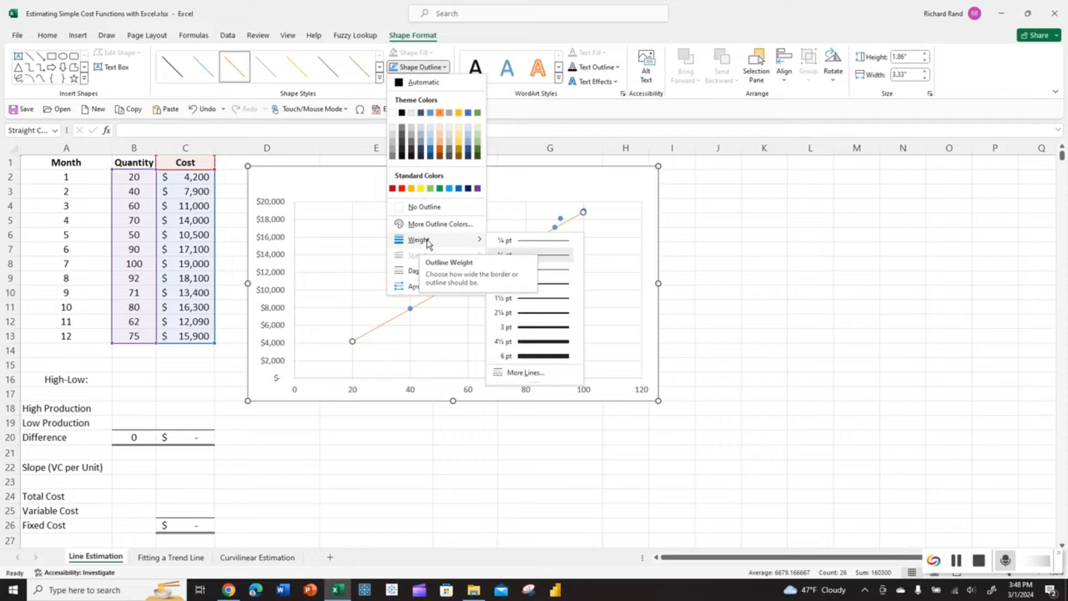
left_click(521, 302)
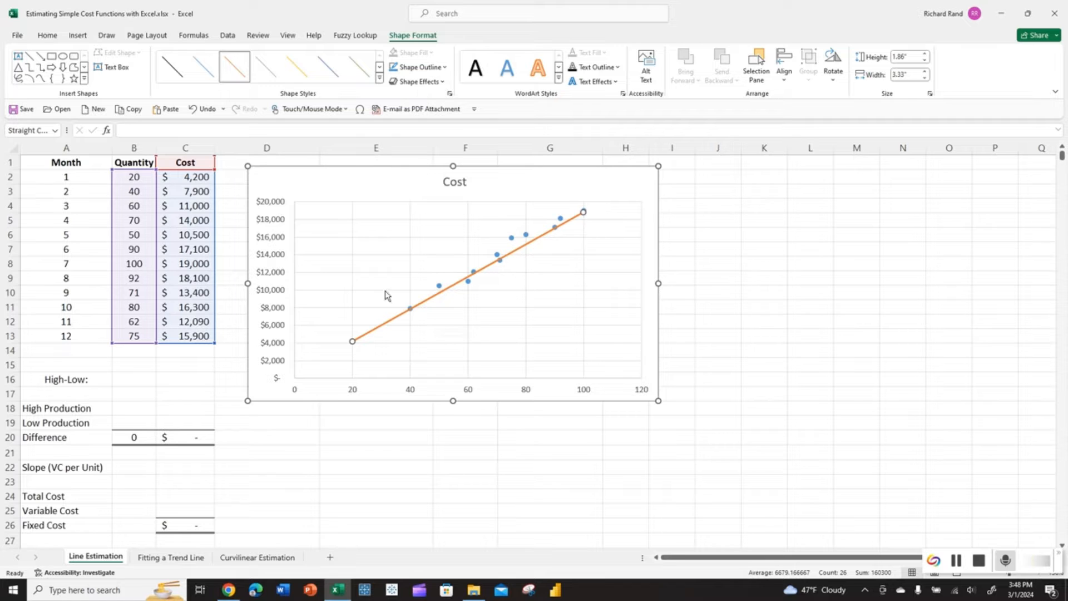
- Enter =MAX(B2:B13) in B18 so High Production shows 100
left_click(135, 410)
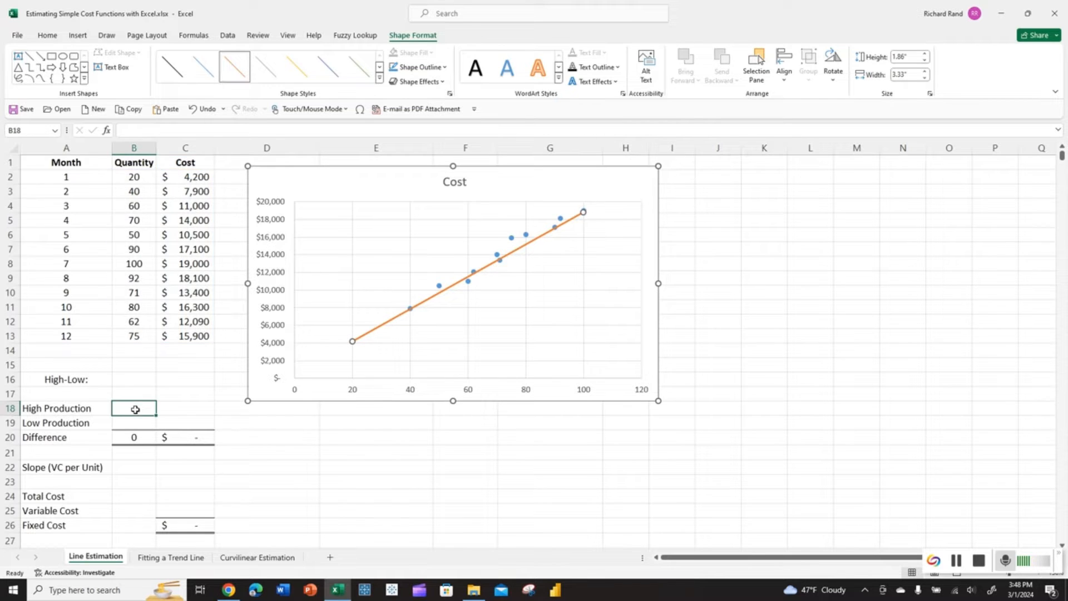
type("=")
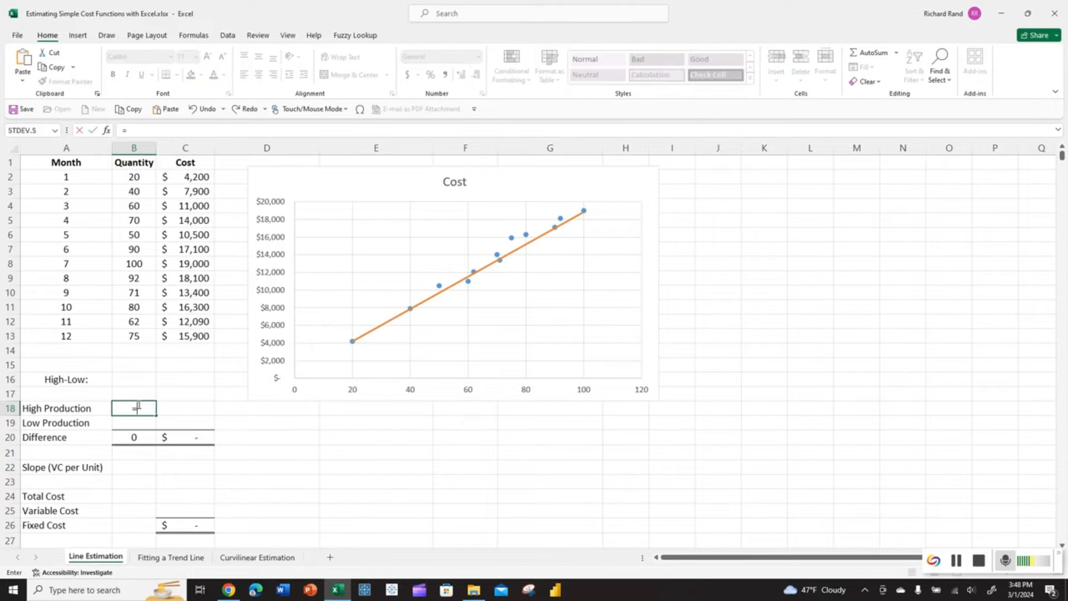
type("max")
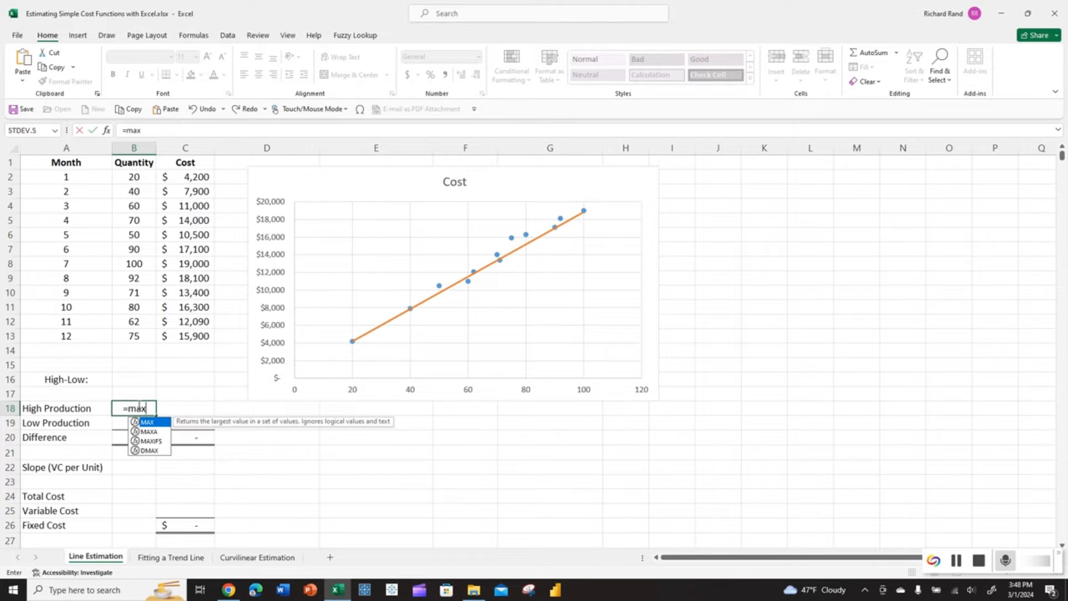
key("ctrl+a")
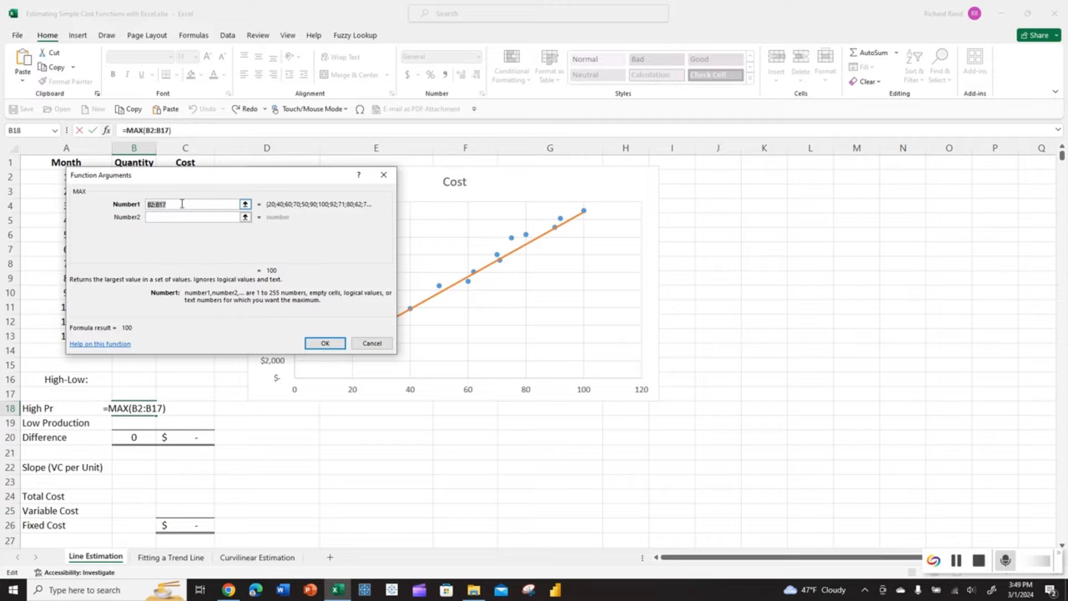
left_click_drag(212, 183, 411, 172)
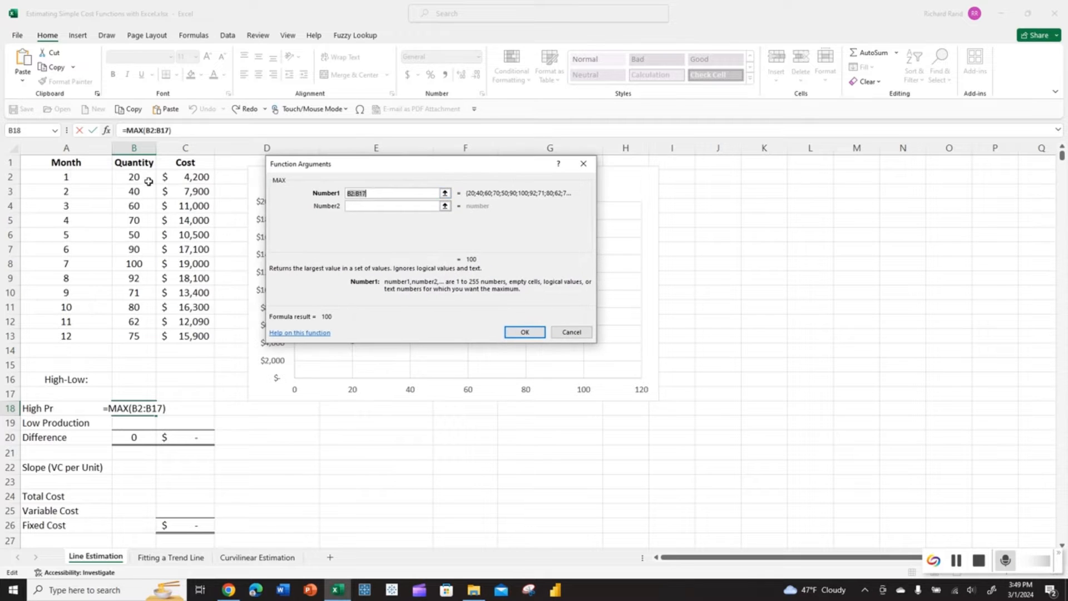
left_click_drag(148, 181, 139, 336)
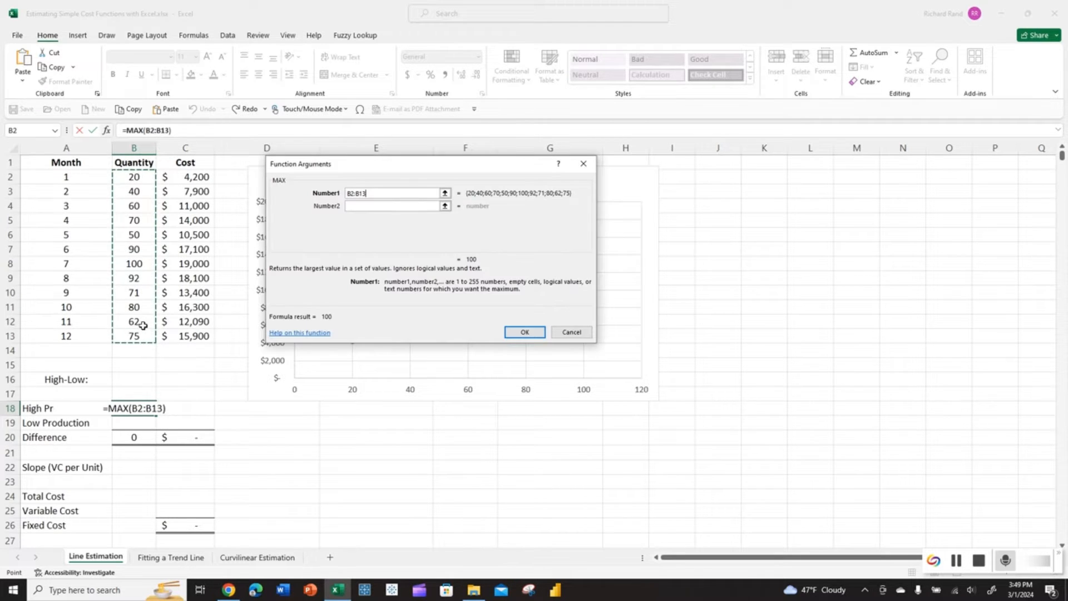
key("Return")
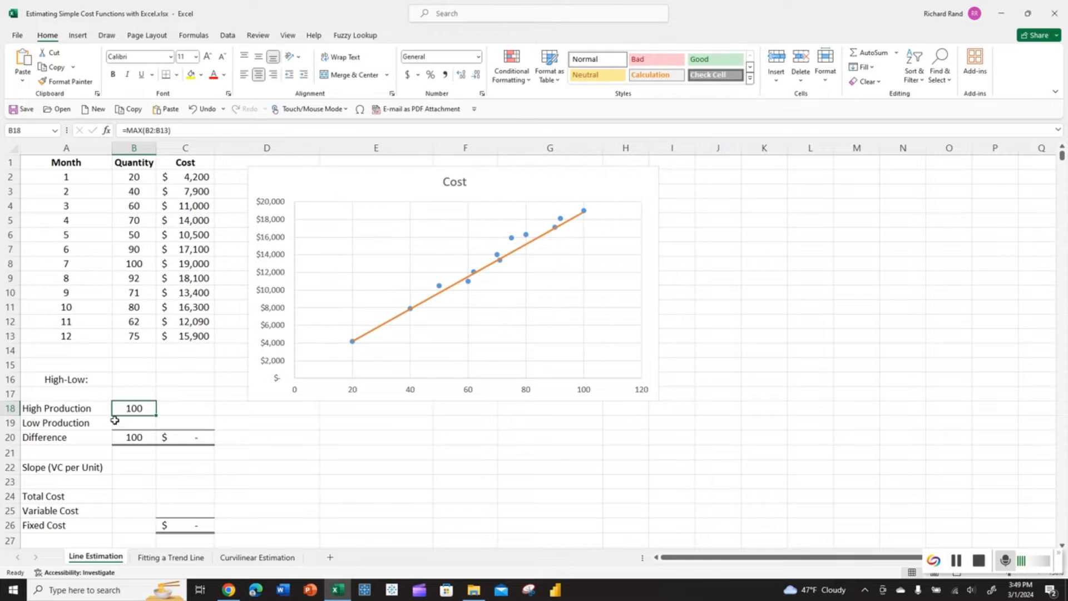
- Start the Low Production formula =MIN(B2:B13) in B19
left_click(116, 420)
type("=")
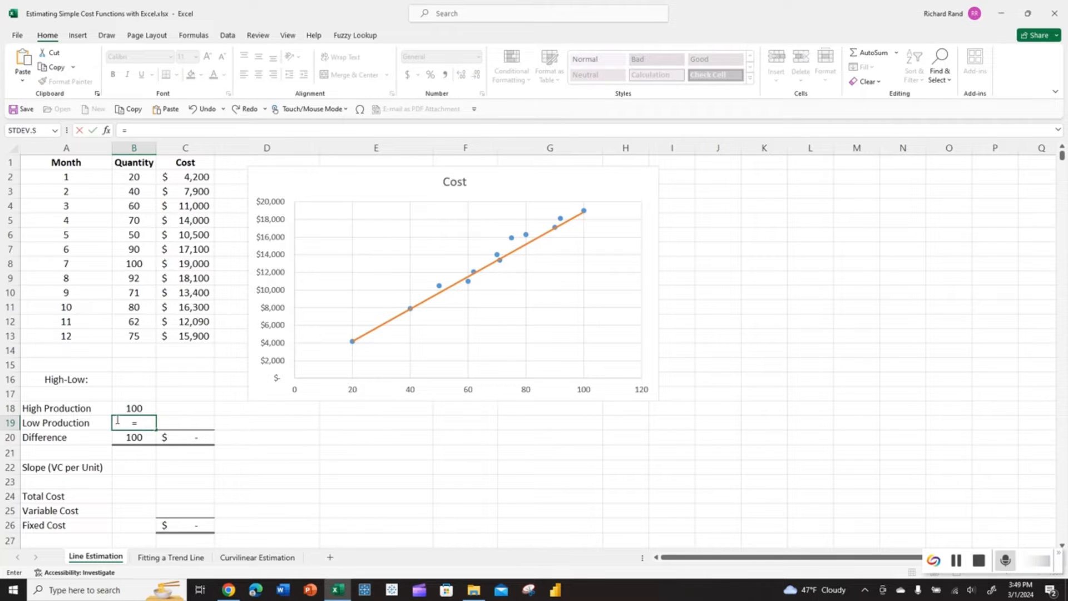
type("min")
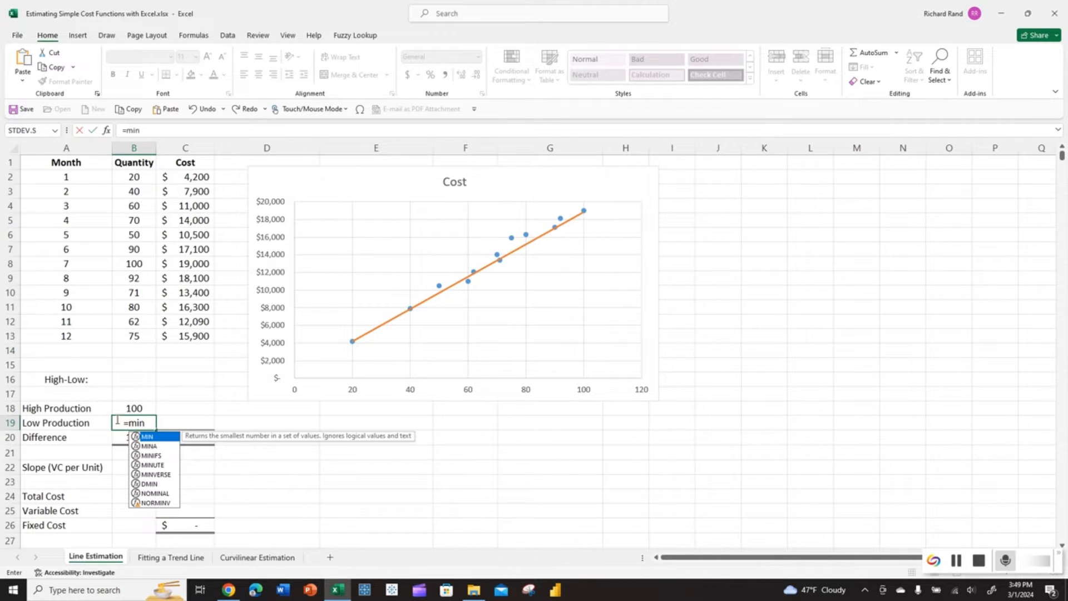
key("ctrl+a")
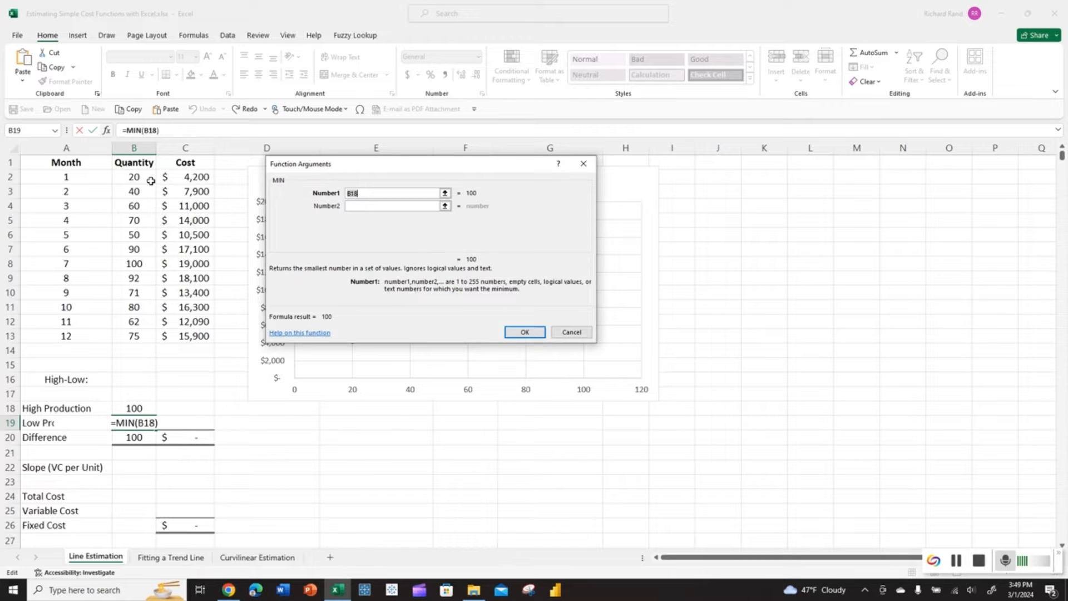
left_click_drag(146, 178, 137, 329)
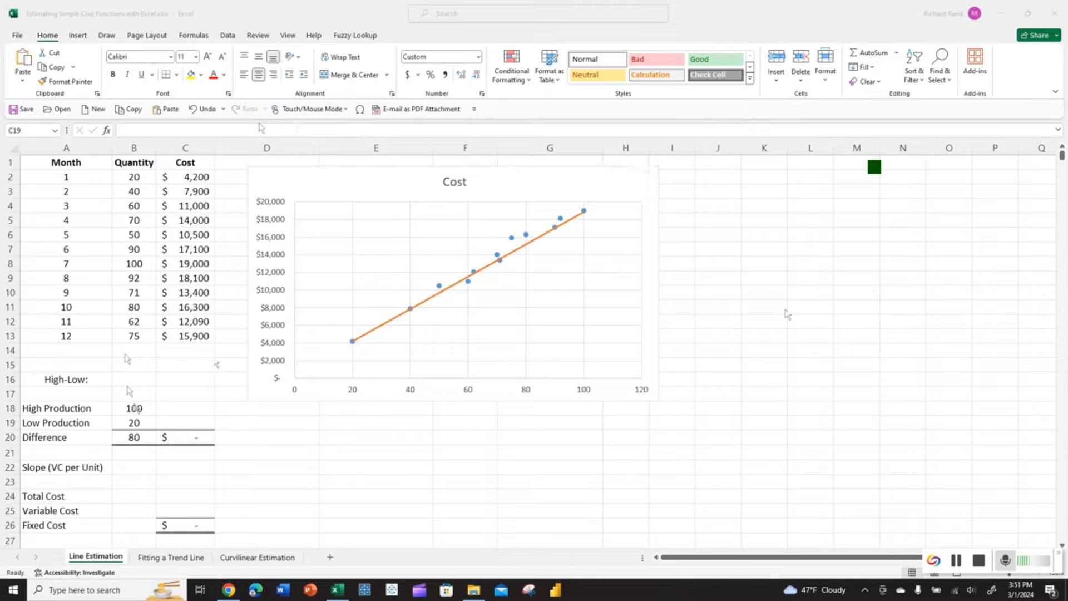
- Enter =XLOOKUP(B18,B2:B13,C2:C13) in C18 so the high production cost returns $19,000
left_click(170, 420)
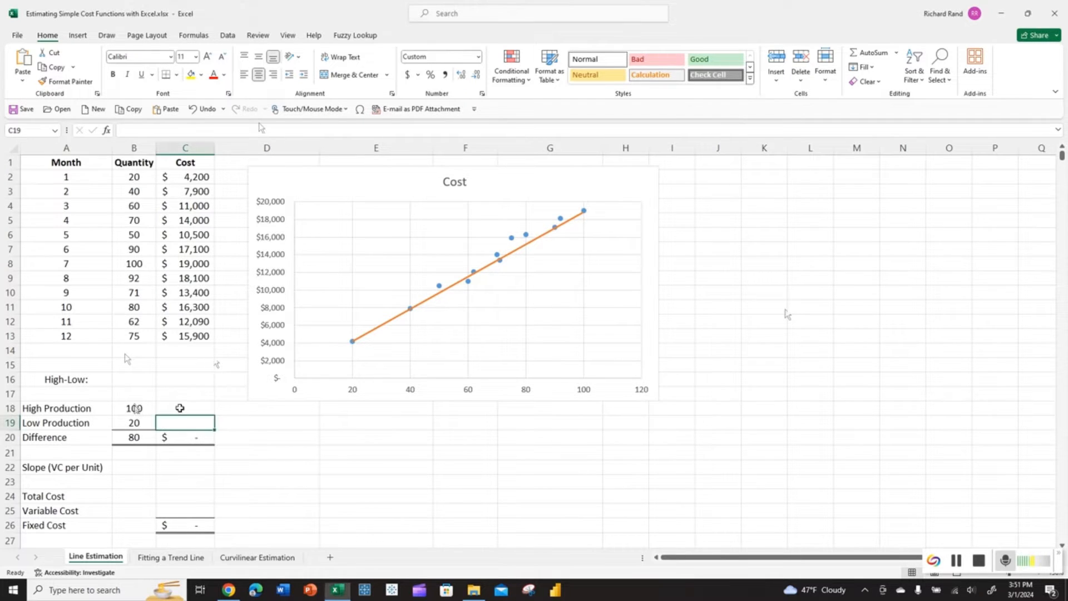
left_click(181, 407)
type("=xlookup")
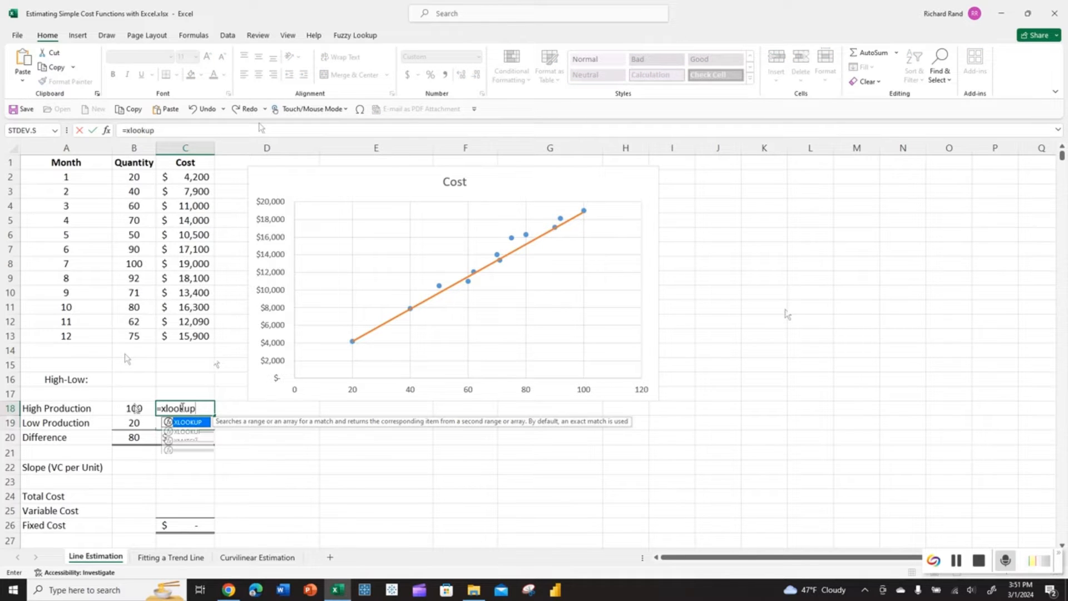
key("Tab")
key("ctrl+a")
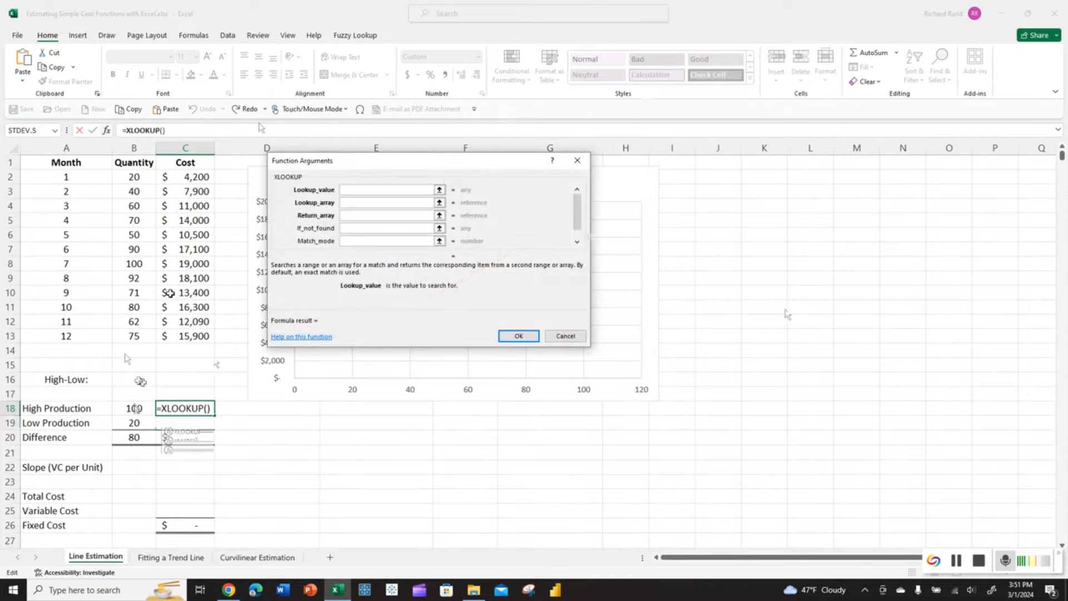
left_click(134, 408)
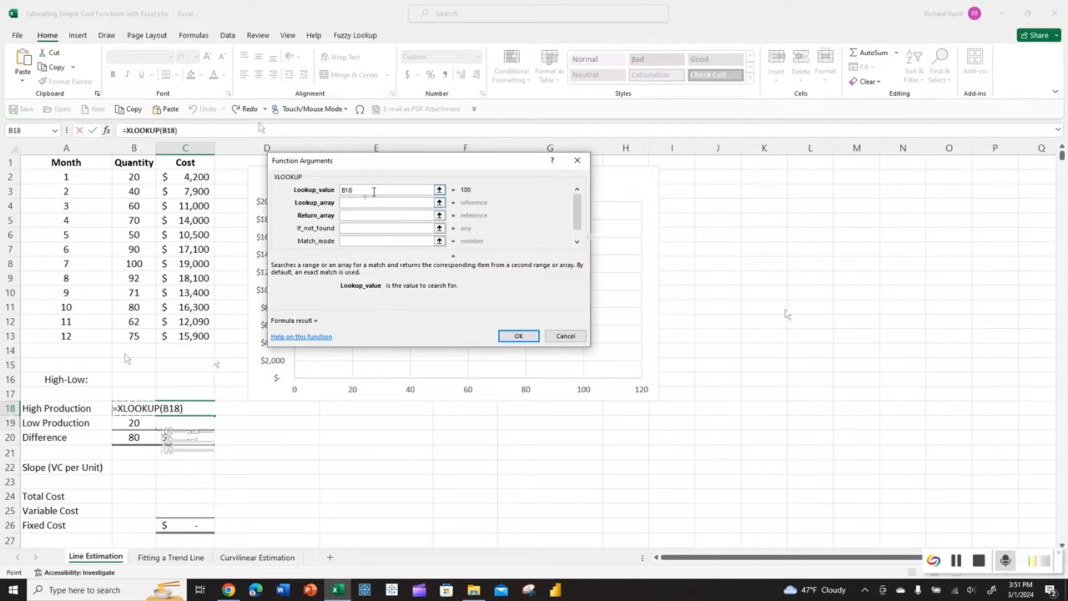
left_click_drag(136, 177, 132, 335)
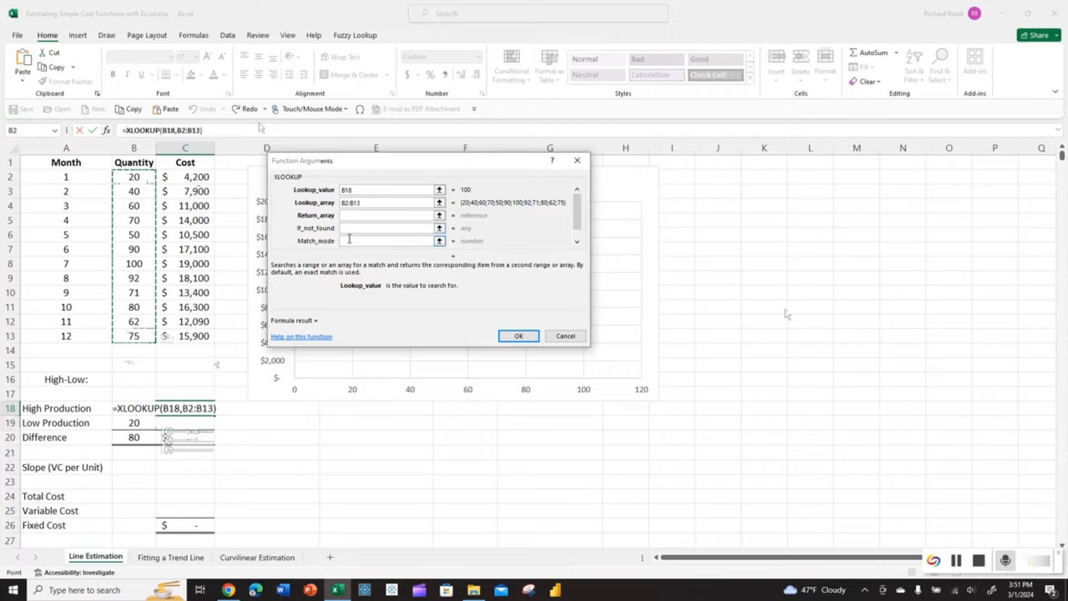
left_click(351, 217)
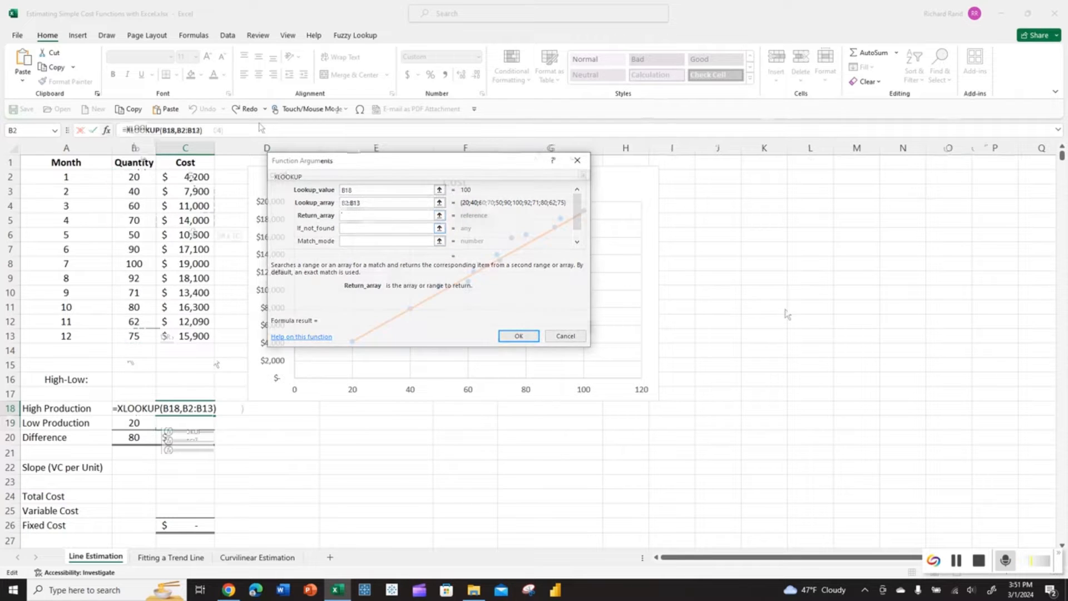
left_click_drag(191, 177, 182, 334)
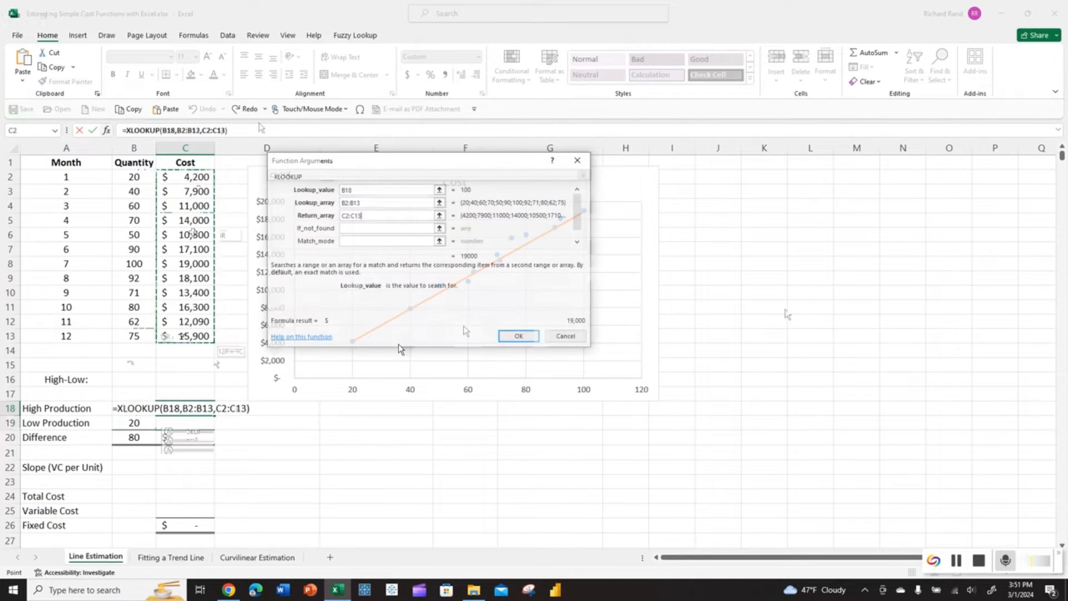
key("Return")
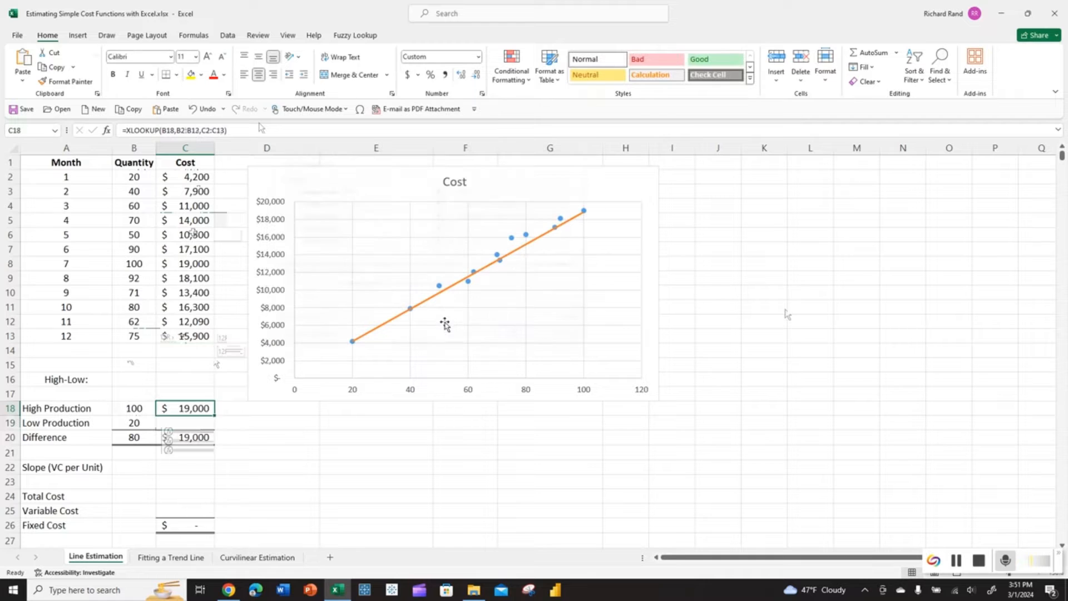
- Enter =XLOOKUP(B19,B2:B13,C2:C13) in C19, returning $4,200 and a $14,800 cost difference
left_click(209, 420)
type("=")
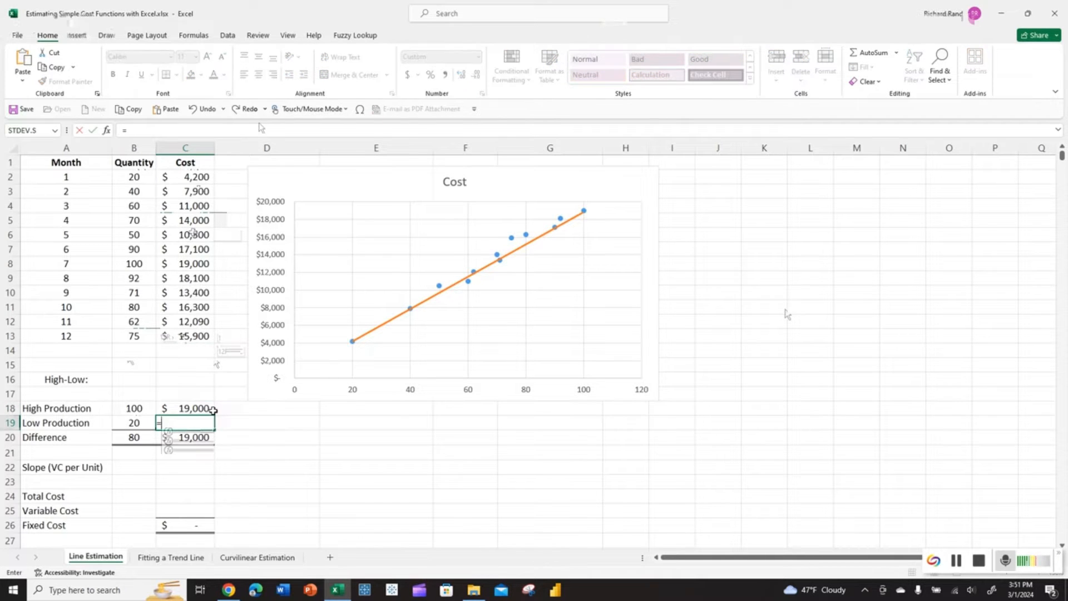
type("xlookup")
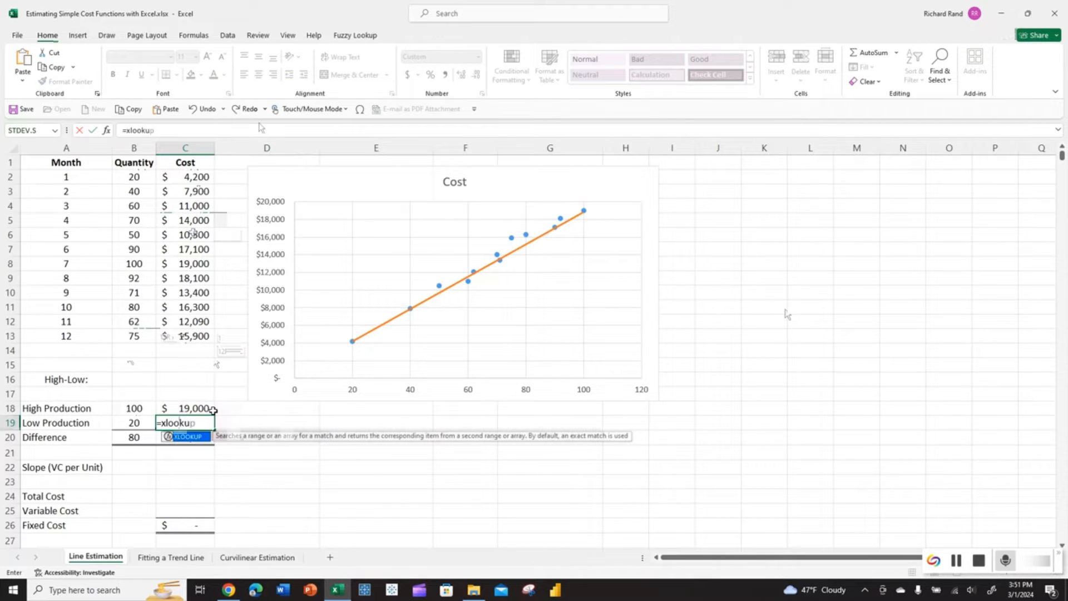
key("ctrl+a")
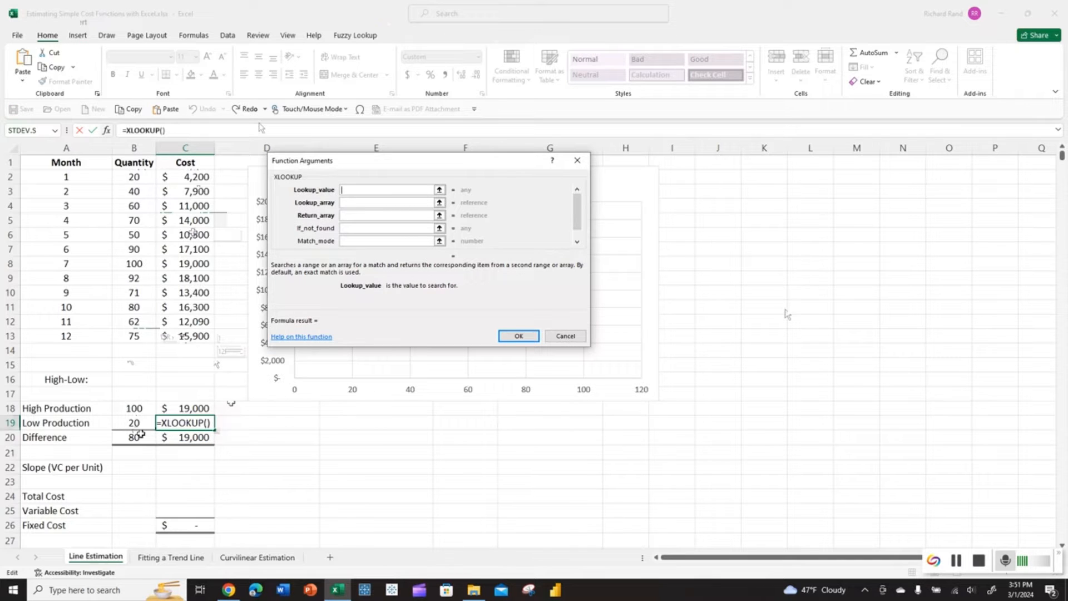
left_click(134, 427)
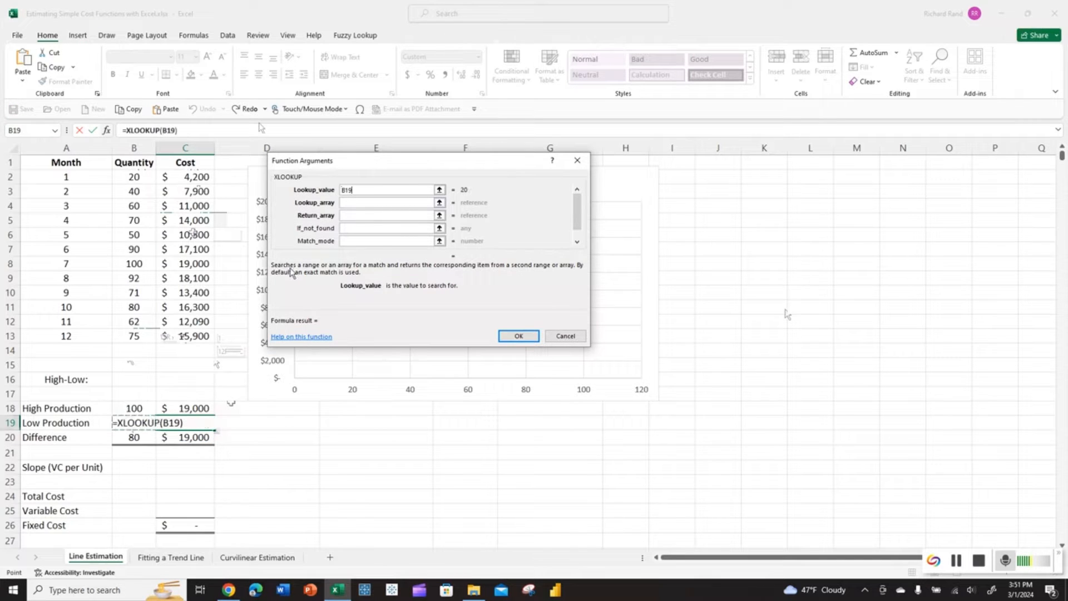
left_click(343, 203)
left_click_drag(134, 176, 135, 335)
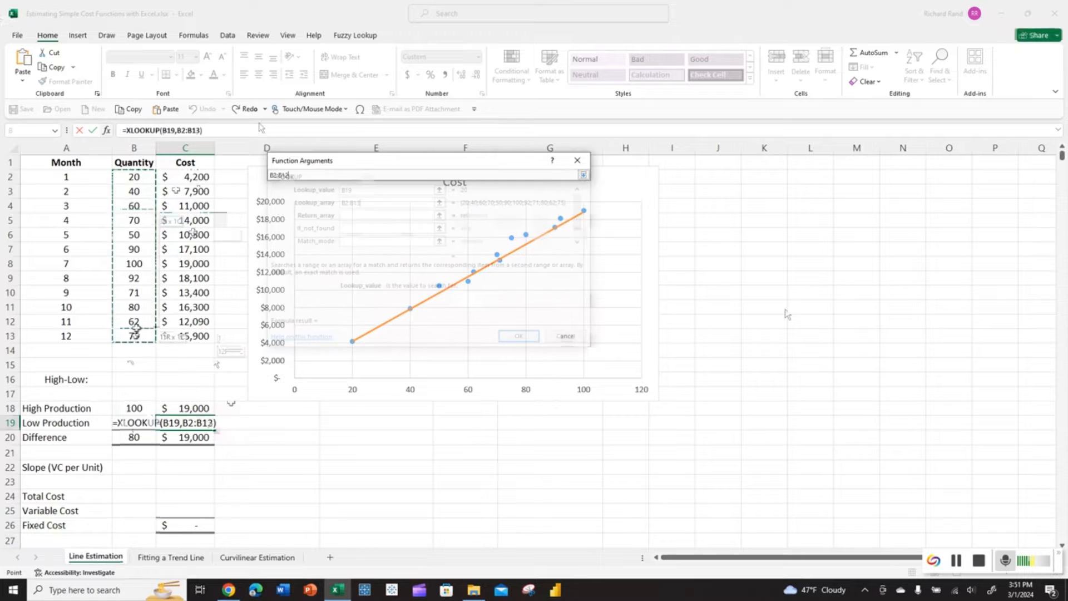
left_click(344, 215)
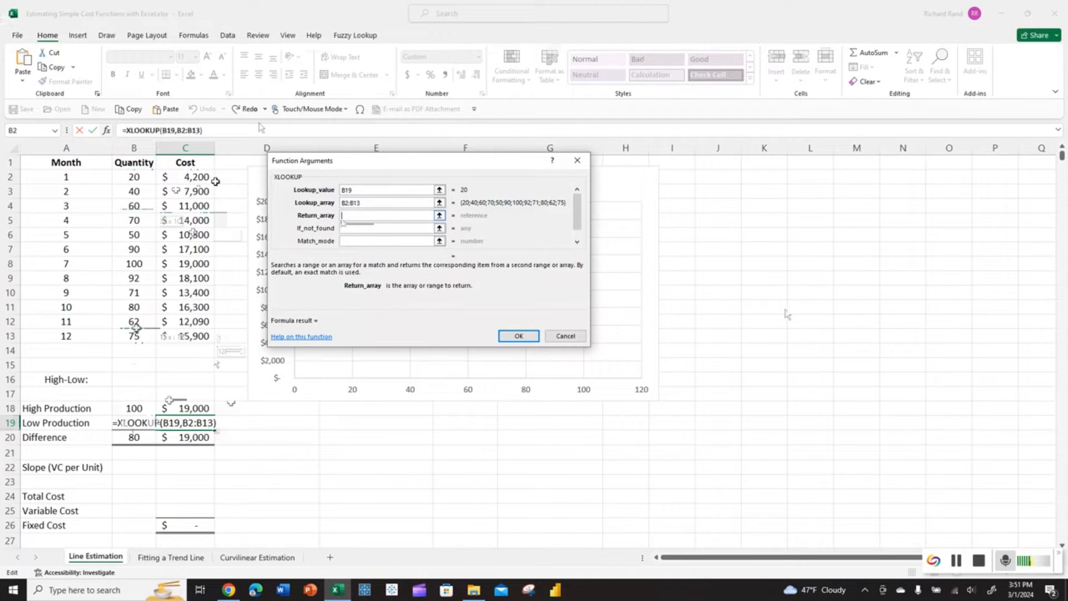
left_click_drag(203, 178, 206, 329)
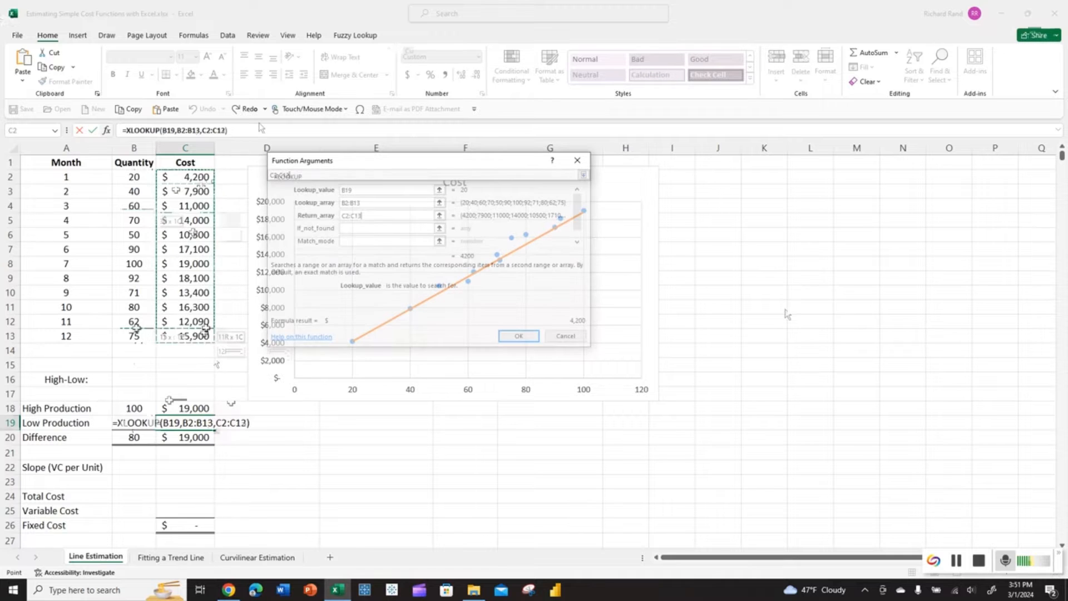
left_click(518, 336)
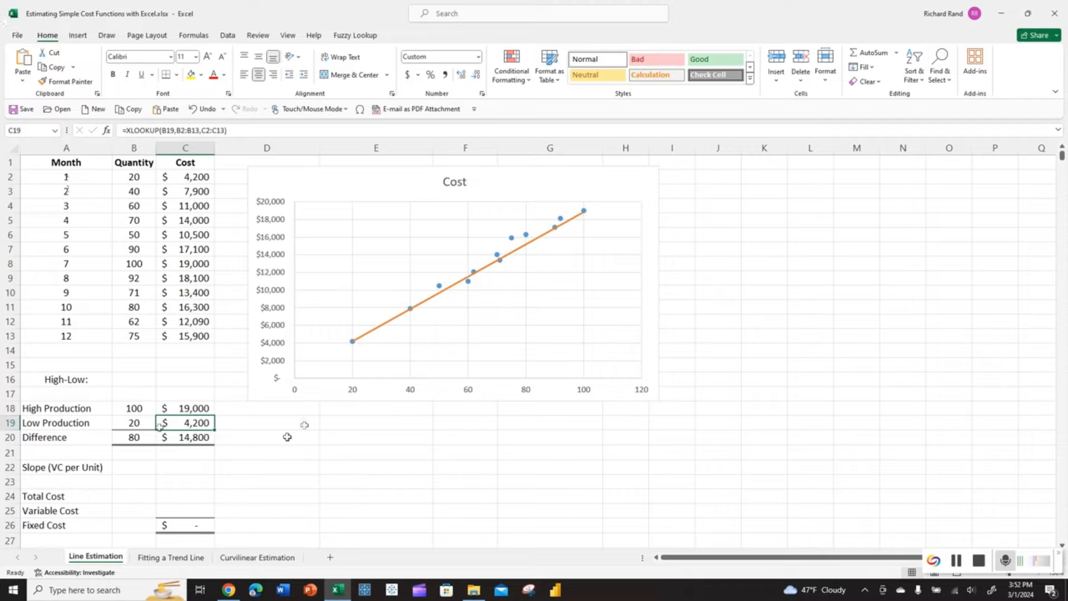
- Enter the label 'y = mx +b' in E19 in bold 18-point type
left_click(333, 424)
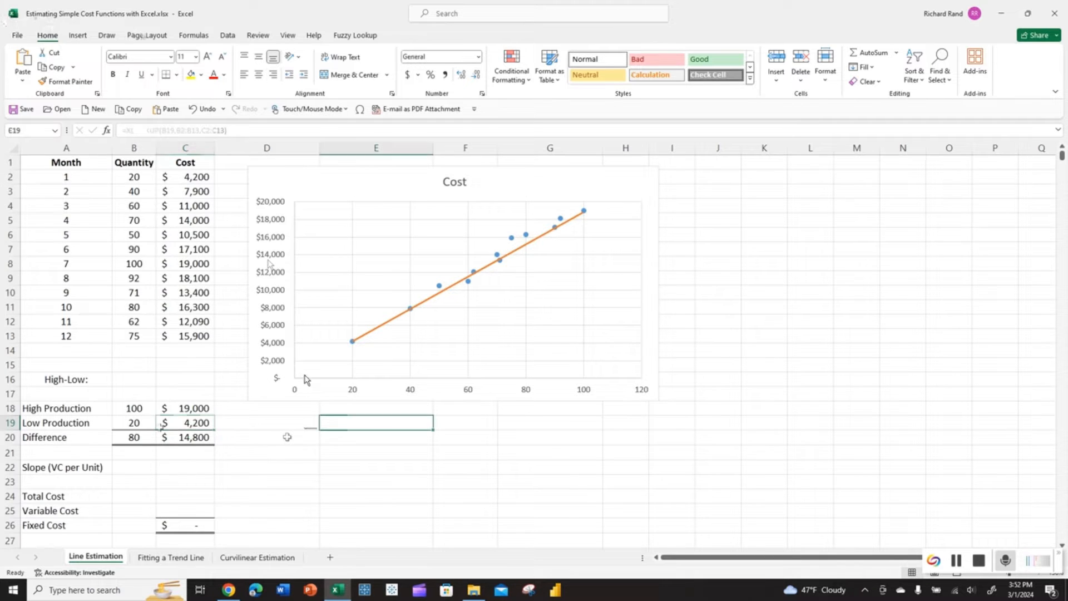
left_click(113, 74)
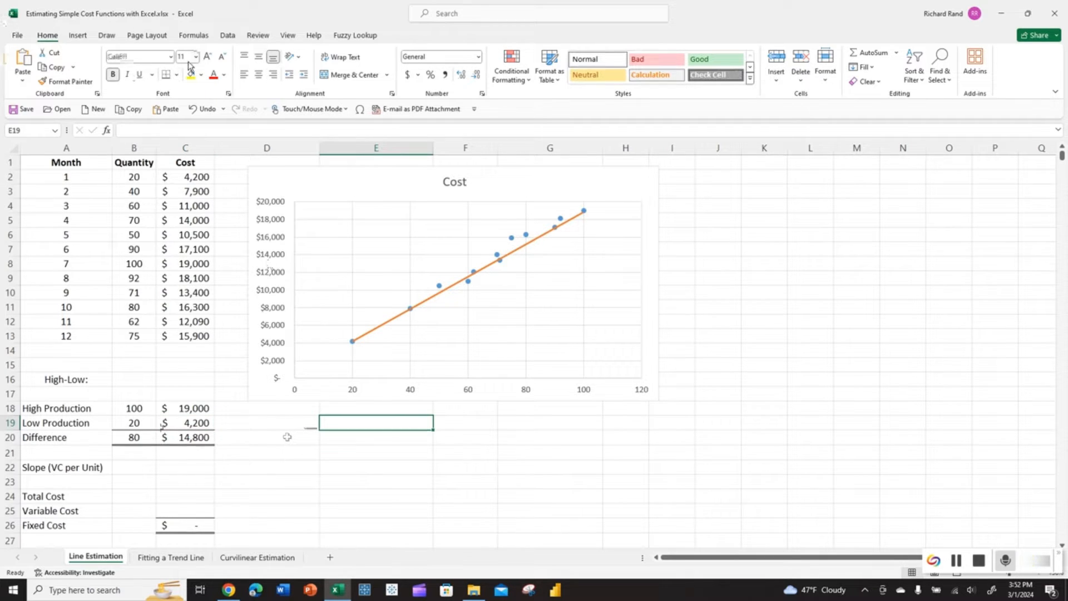
left_click(208, 56)
left_click(208, 57)
left_click(208, 57)
left_click(208, 57)
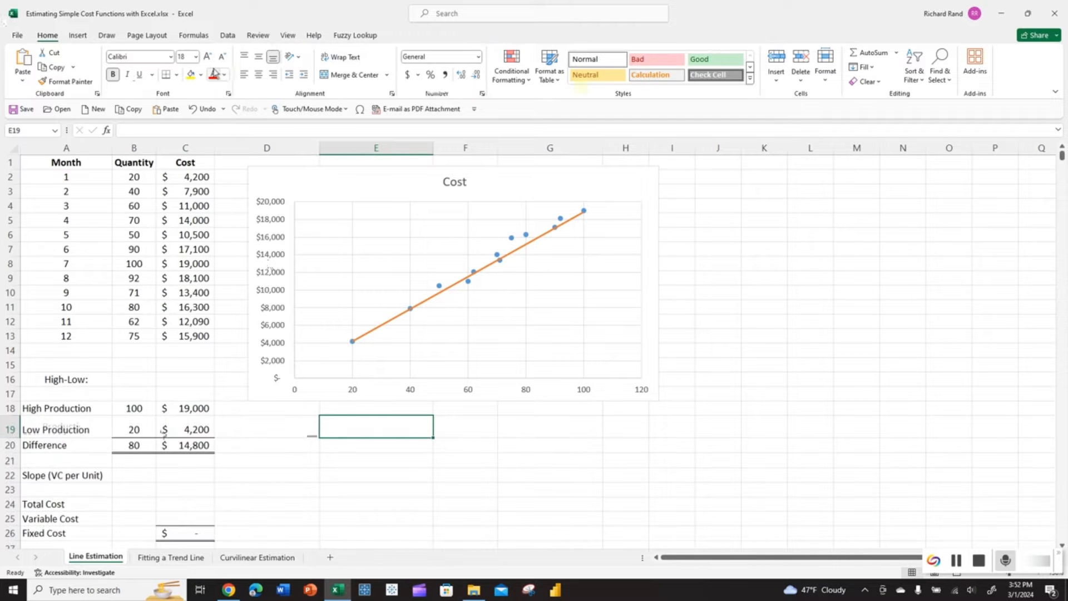
type("y = ")
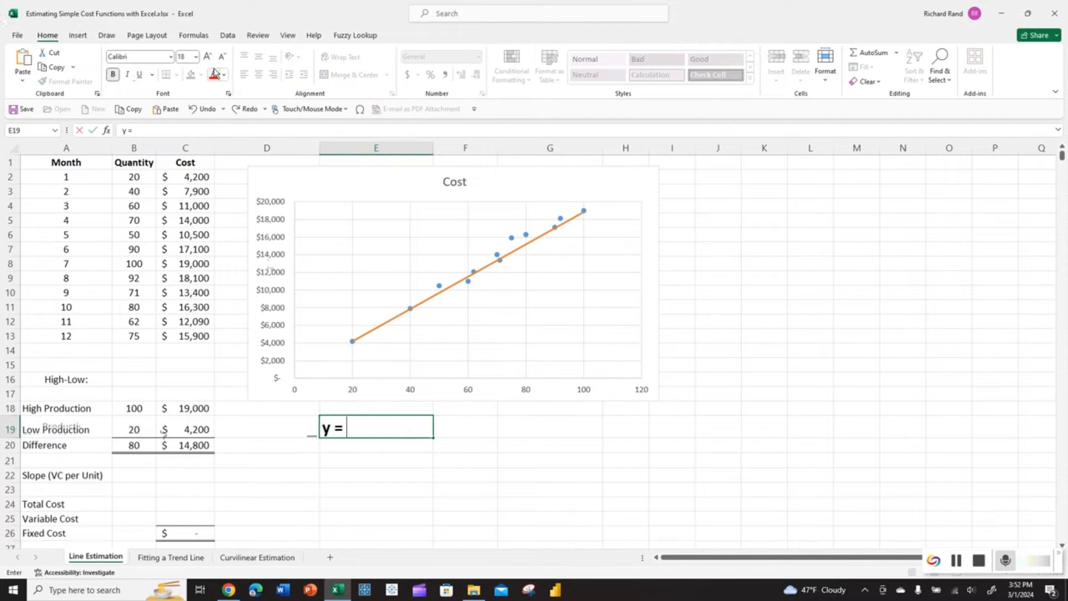
type("mx +b")
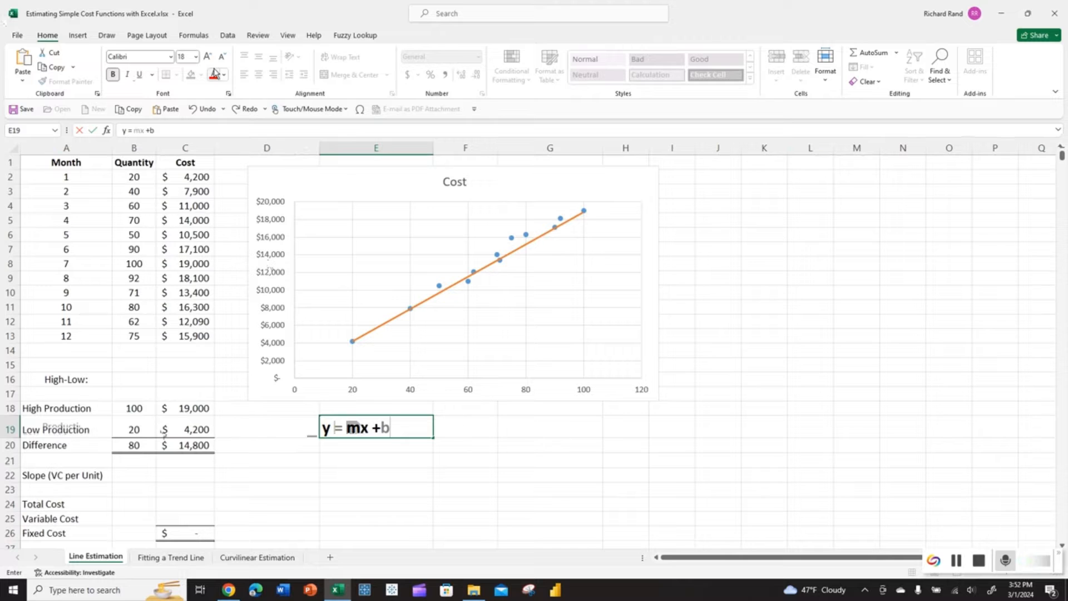
left_click(359, 465)
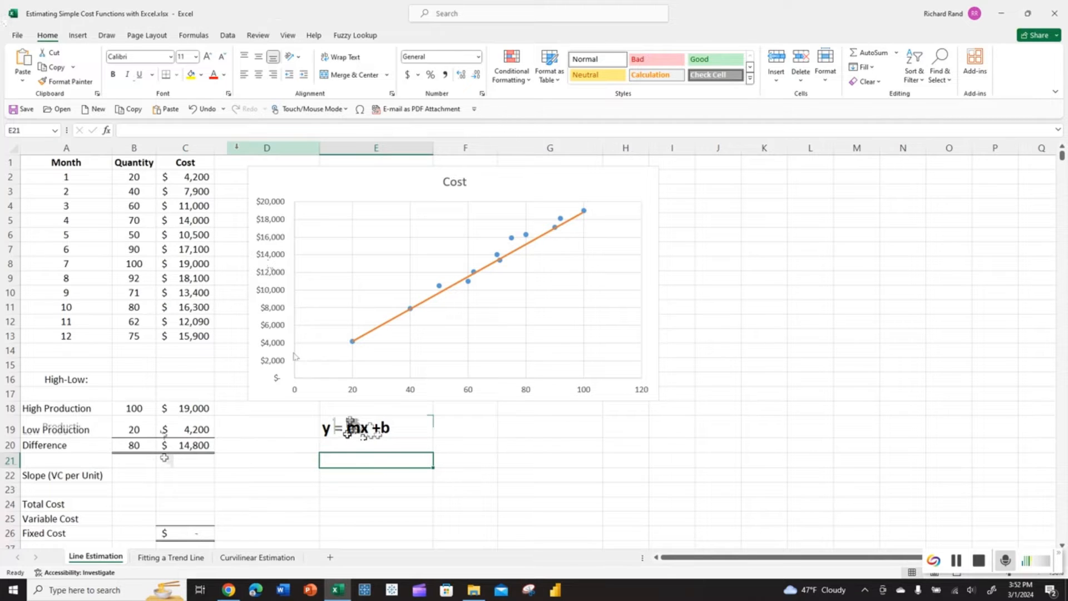
- Compute the slope in C22 as cost difference C20 divided by quantity difference B20, giving 185
left_click_drag(188, 410, 188, 448)
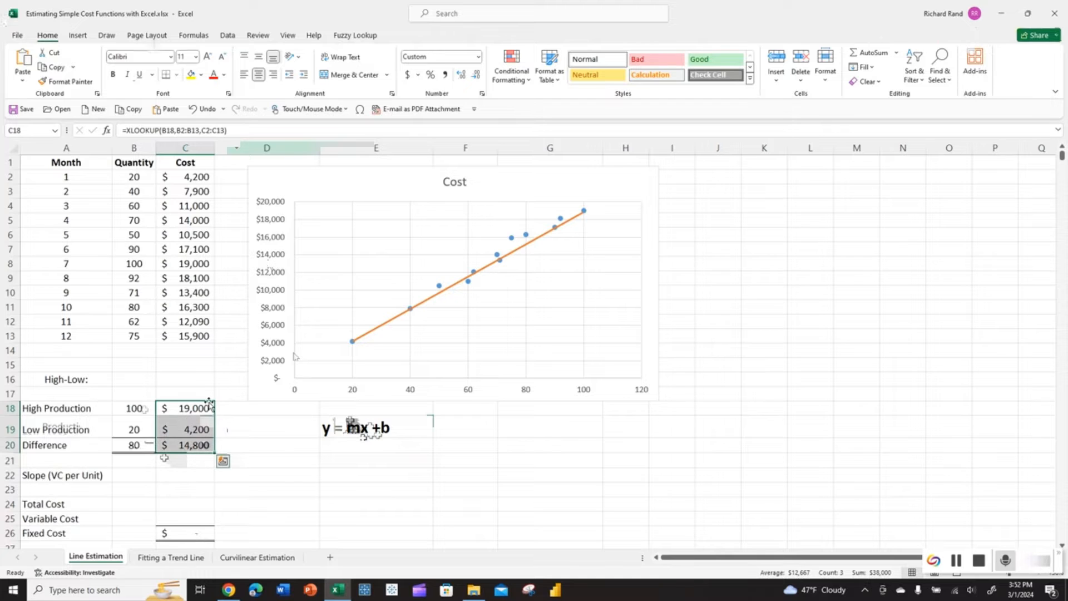
left_click_drag(143, 409, 135, 442)
left_click_drag(134, 442, 136, 442)
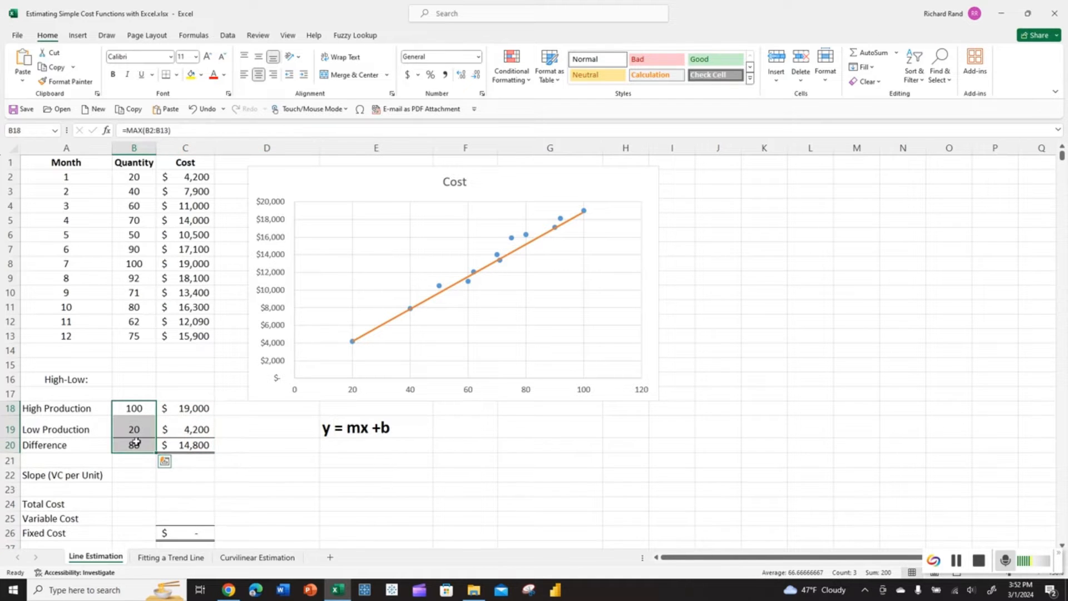
left_click(180, 473)
type("=")
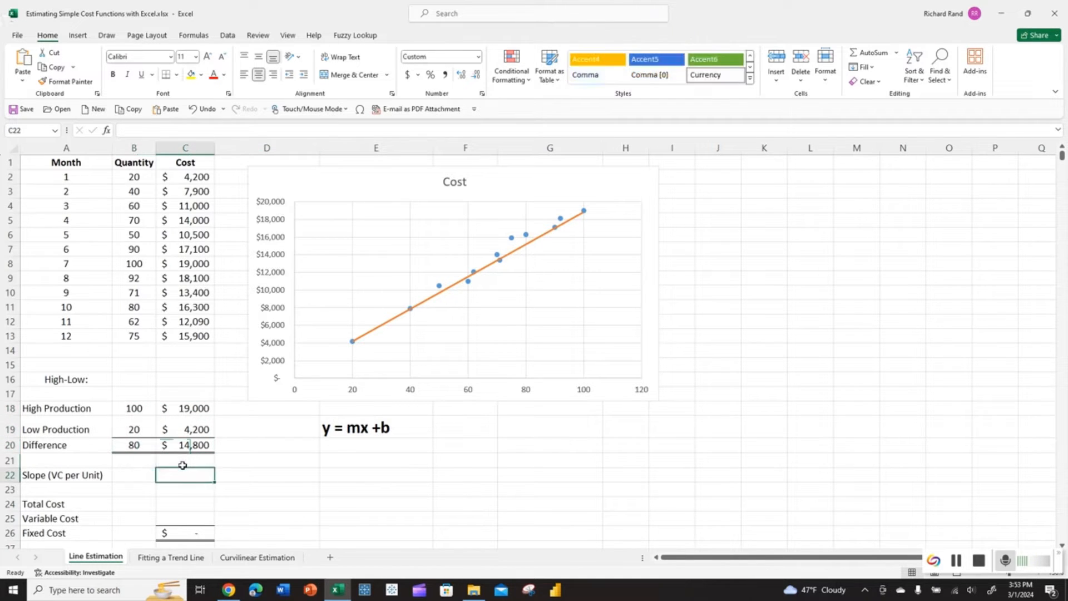
left_click(183, 465)
key("Up")
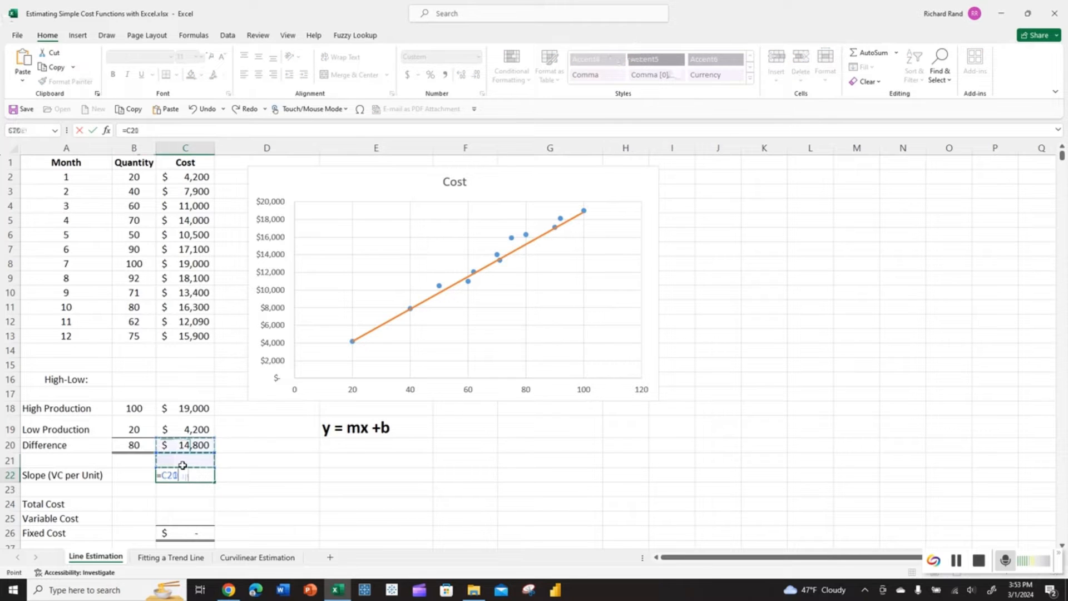
type("/")
key("Up")
key("Up")
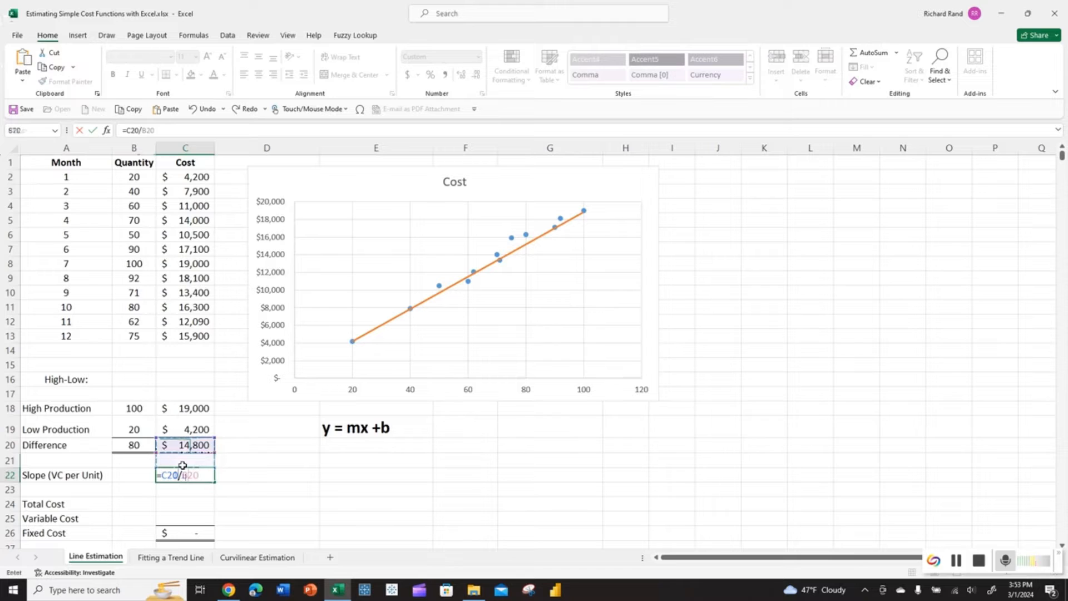
key("Left")
key("Return")
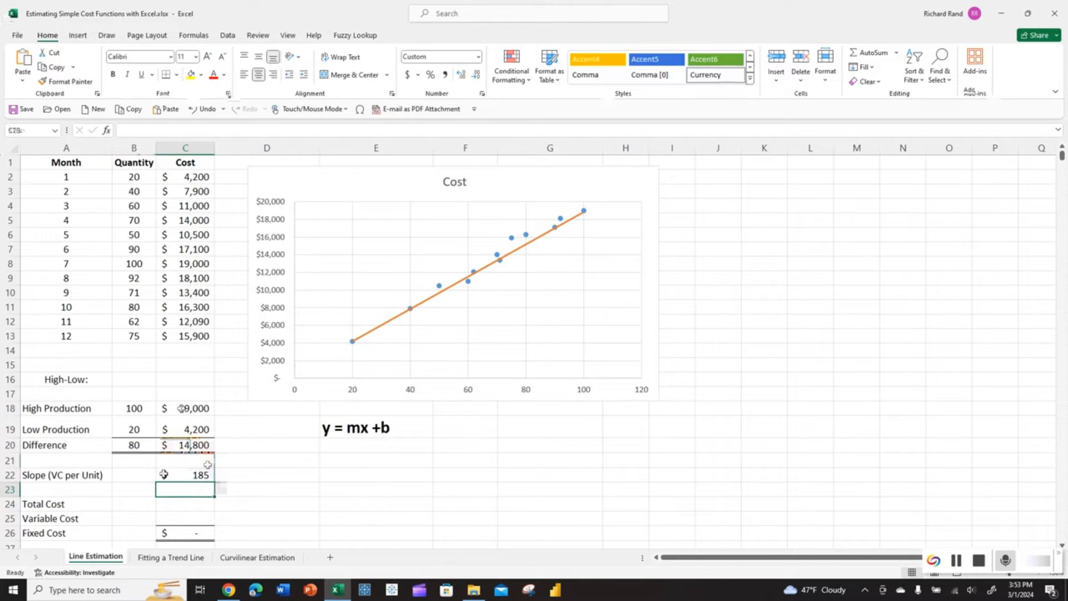
- Label D22 'Variable Cost Per Unit' beside the slope, correcting the typo
left_click(234, 477)
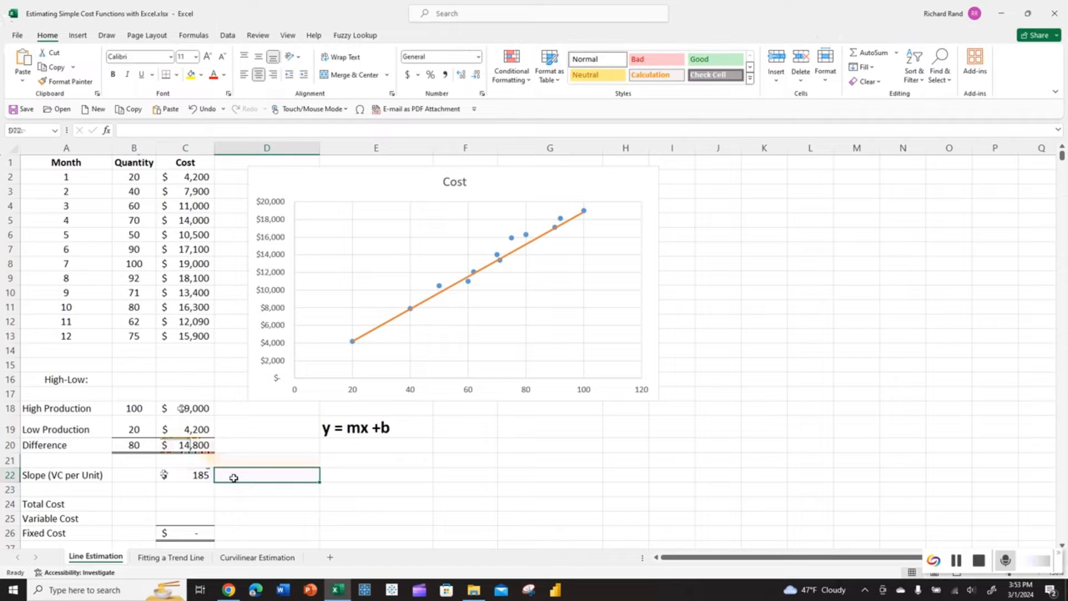
type("Vairab")
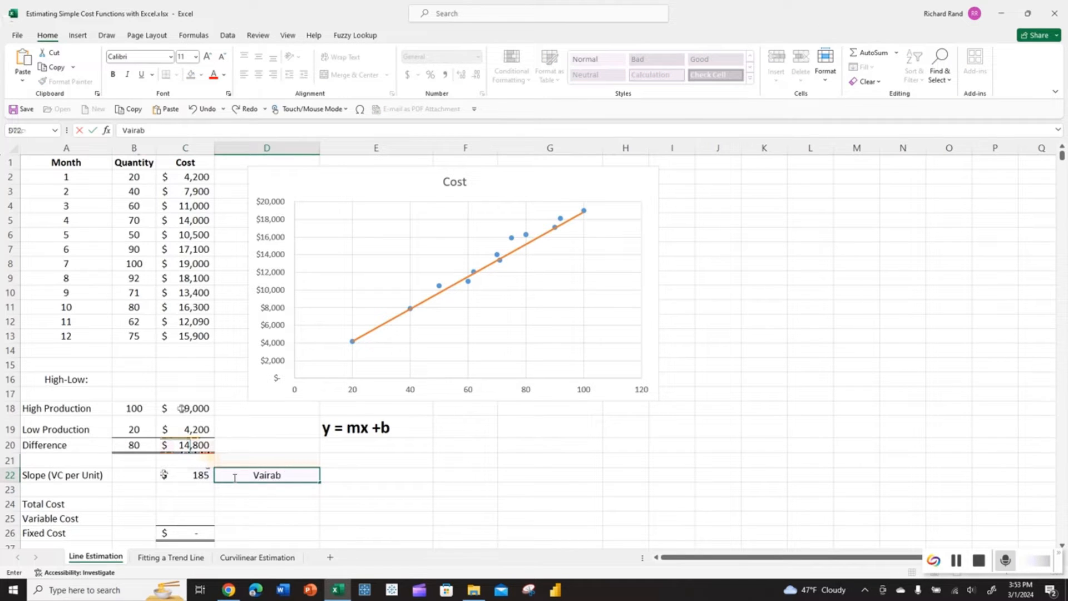
key("BackSpace")
key("BackSpace")
type("iable Cost Per Unit")
key("Return")
key("Return")
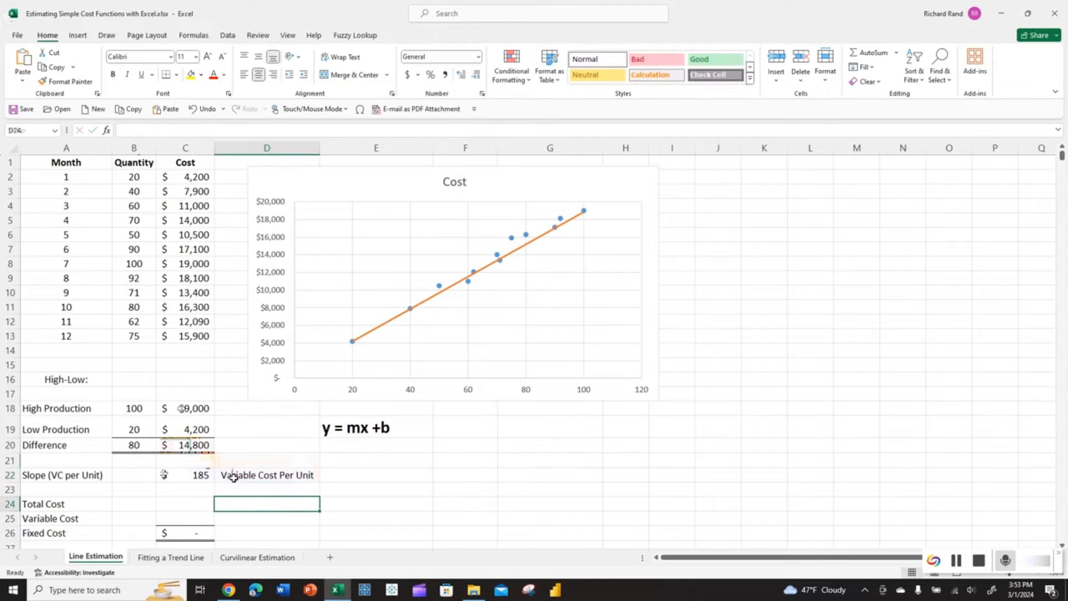
key("Left")
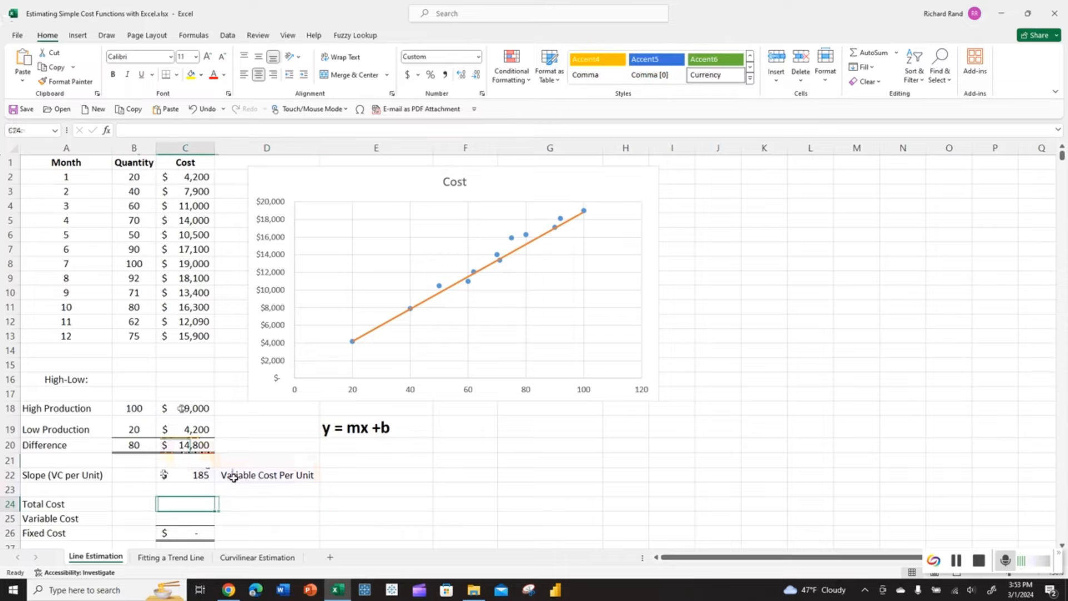
- Set Total Cost to =C18 and Variable Cost to =B18*C22, leaving Fixed Cost at $500
type("=")
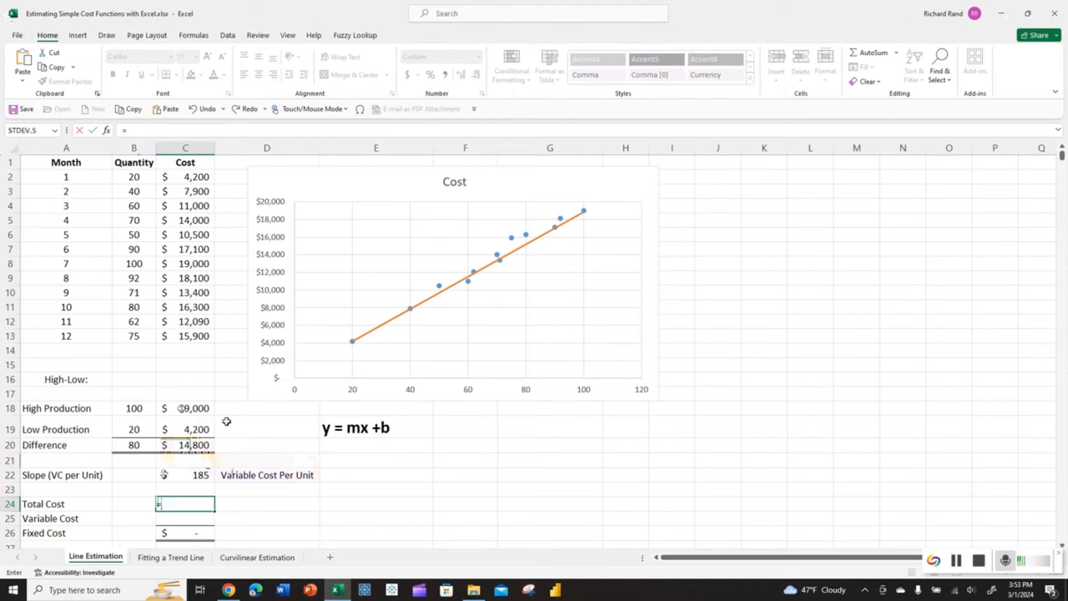
left_click(207, 409)
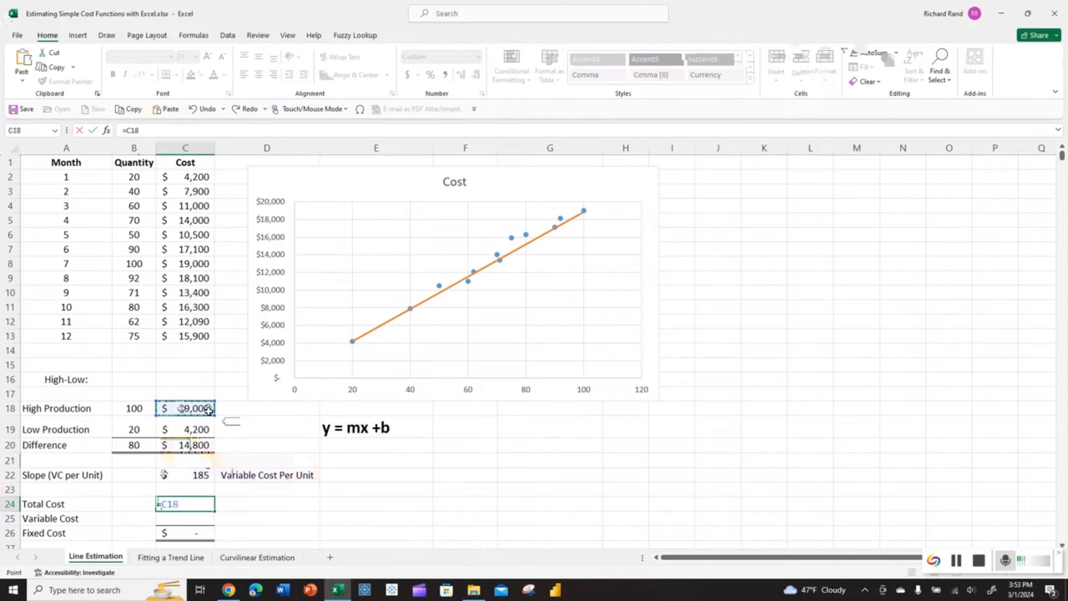
key("Return")
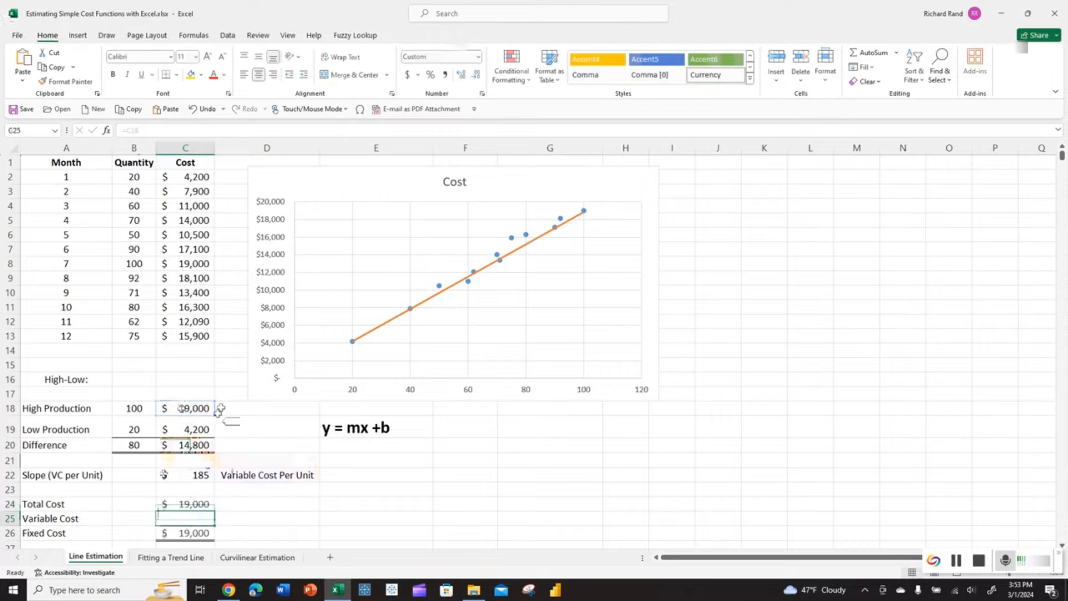
type("=")
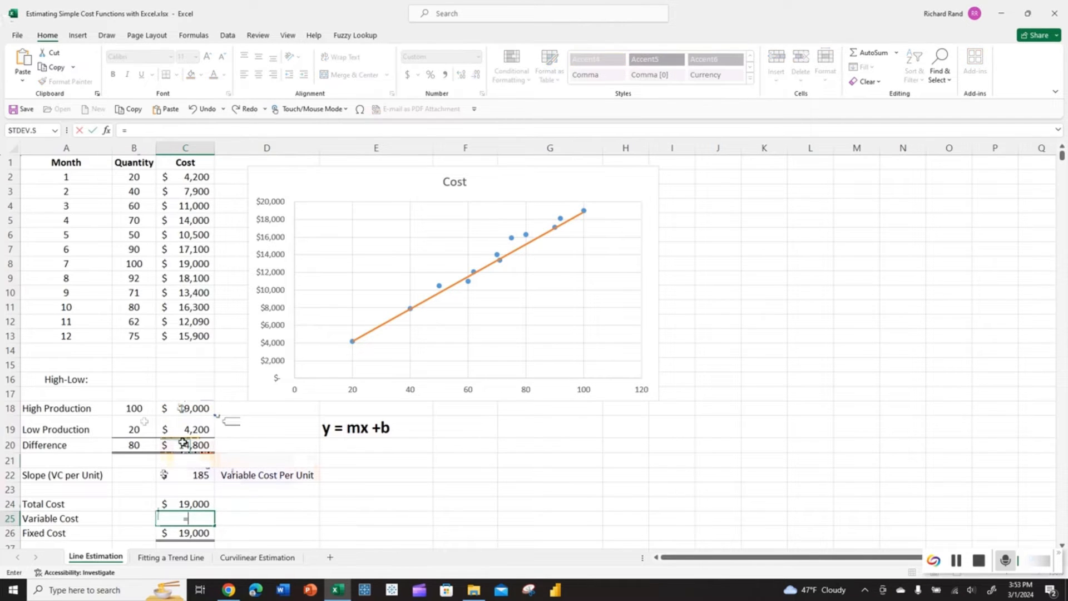
left_click(136, 408)
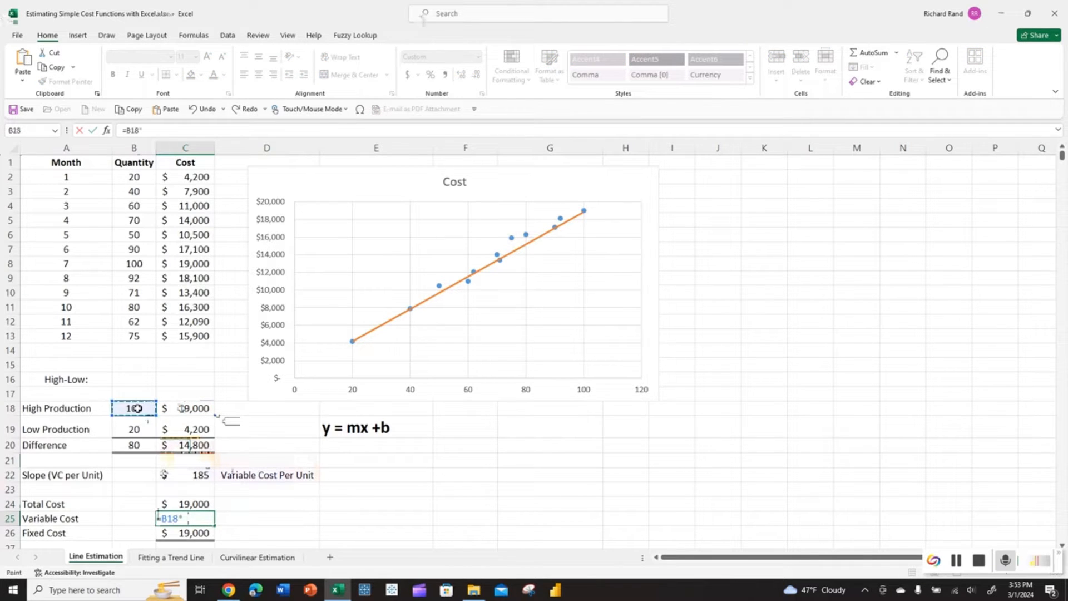
type("*")
left_click(192, 476)
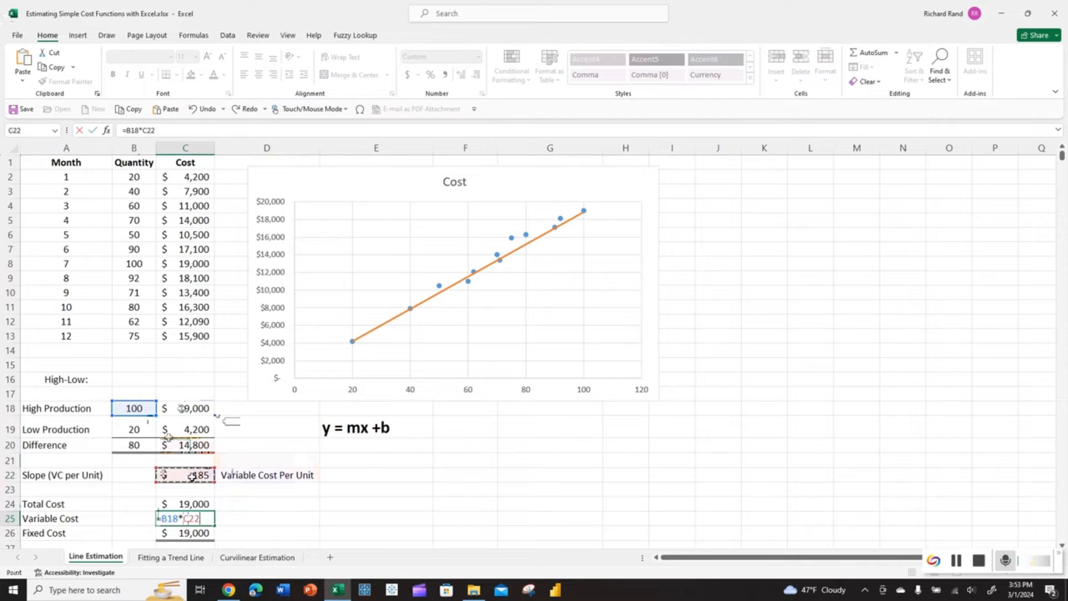
key("Return")
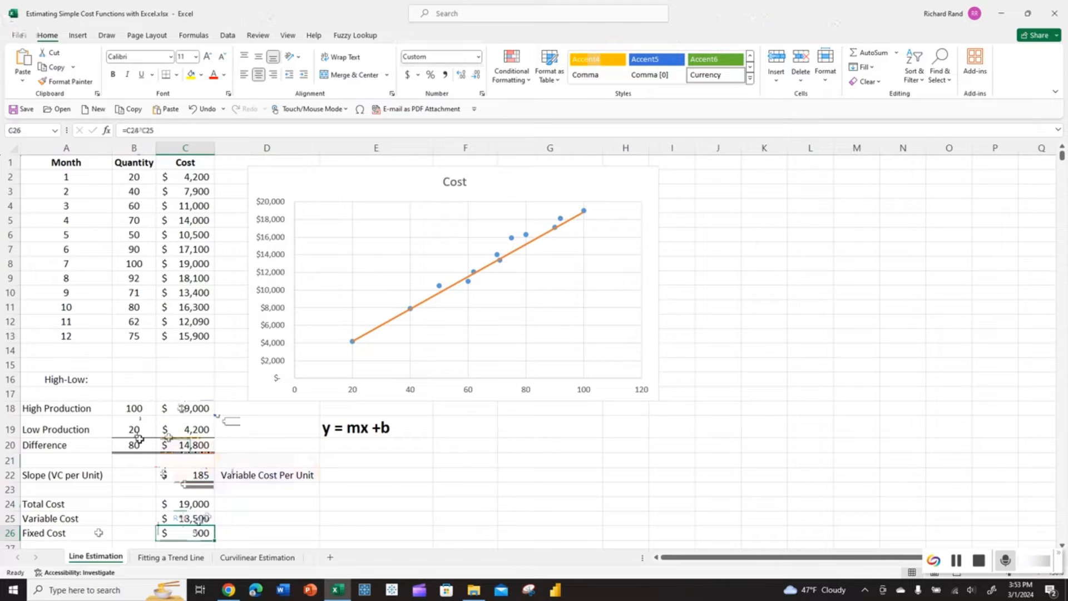
left_click(186, 502)
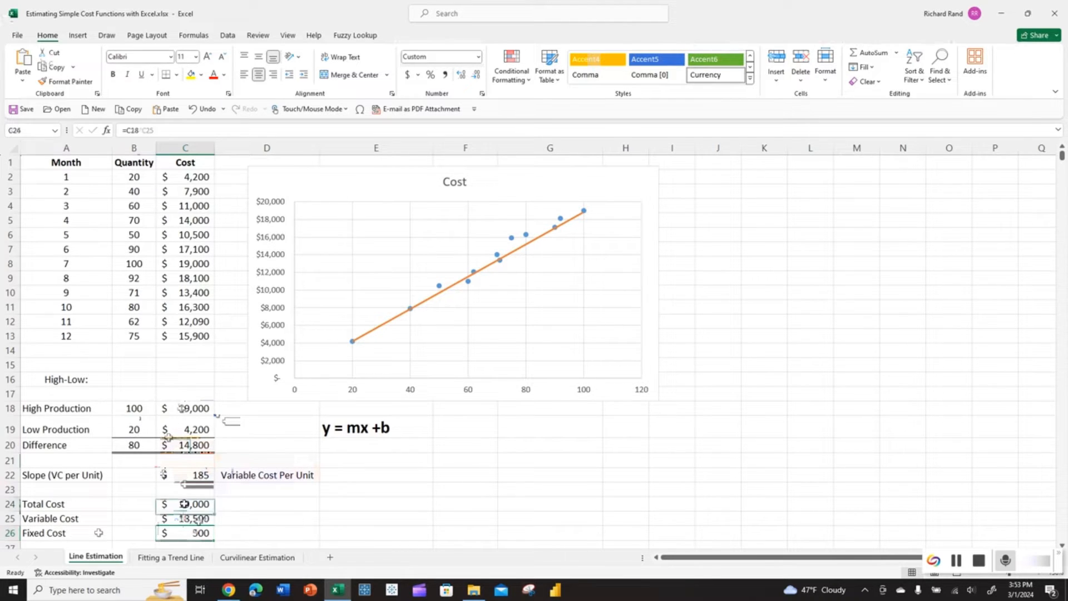
- Switch Total Cost to =C19 and Variable Cost to =B19*C22; Fixed Cost remains $500
type("=C")
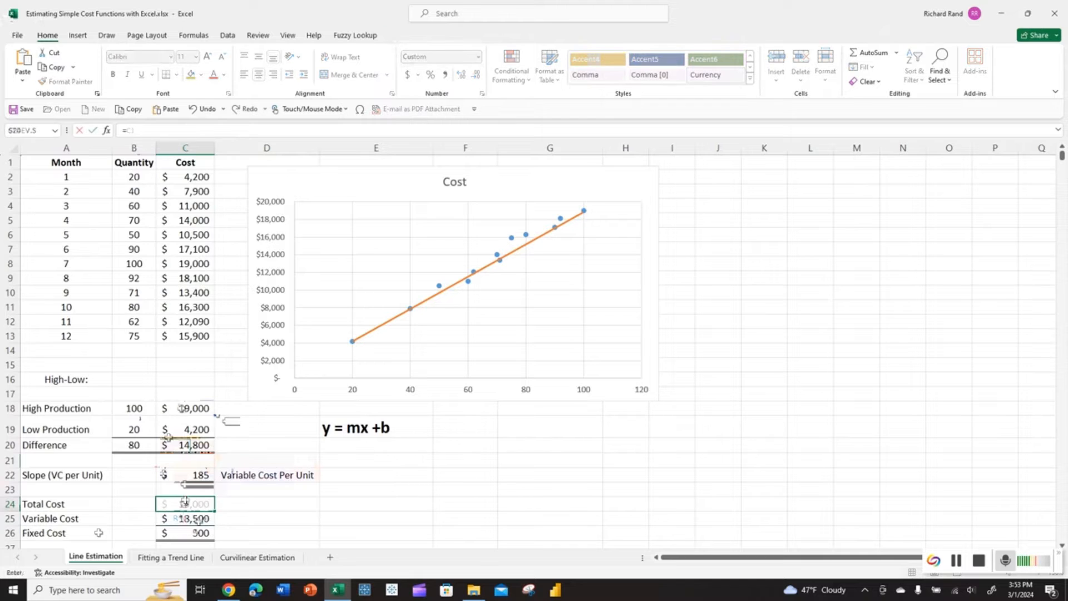
key("Up")
key("Up")
key("Up")
key("Up")
key("Up")
key("Return")
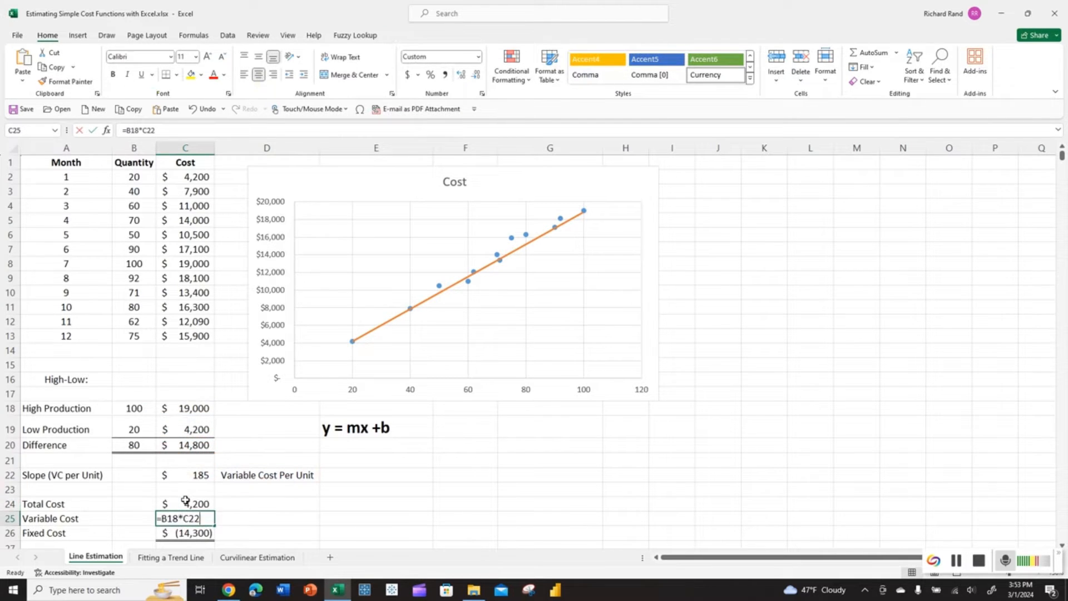
type("=")
key("Up")
key("Up")
key("Up")
key("Up")
key("Up")
key("Up")
key("Left")
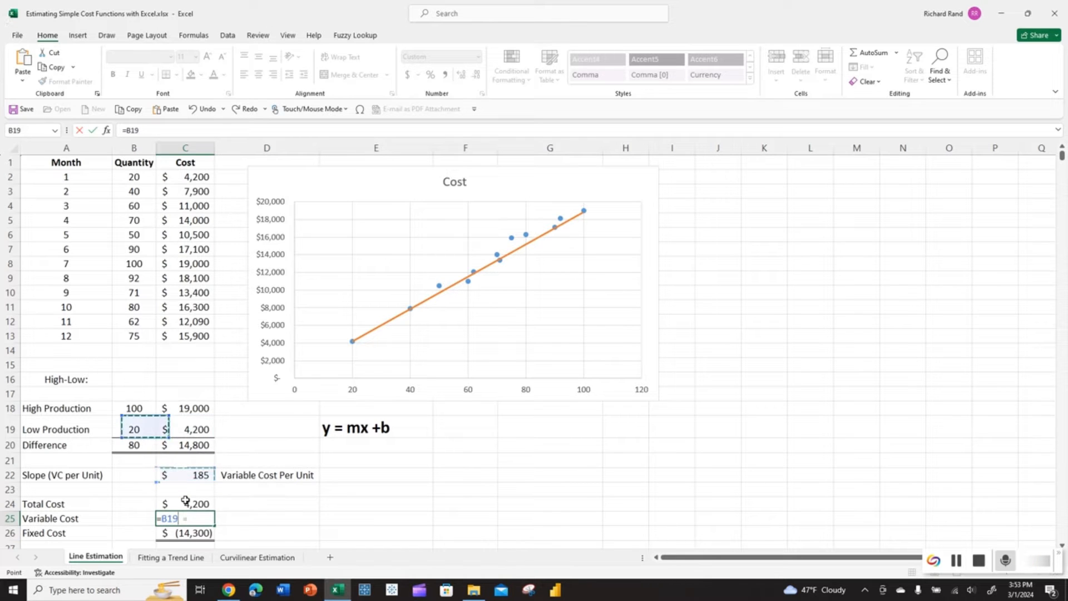
type("*")
key("Up")
key("Up")
key("Up")
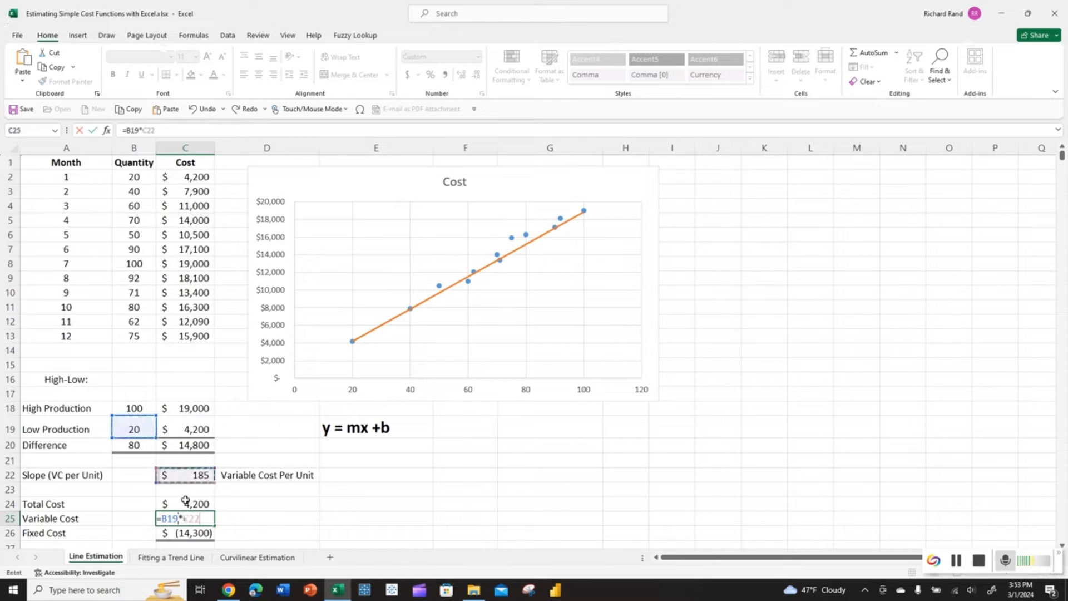
key("Return")
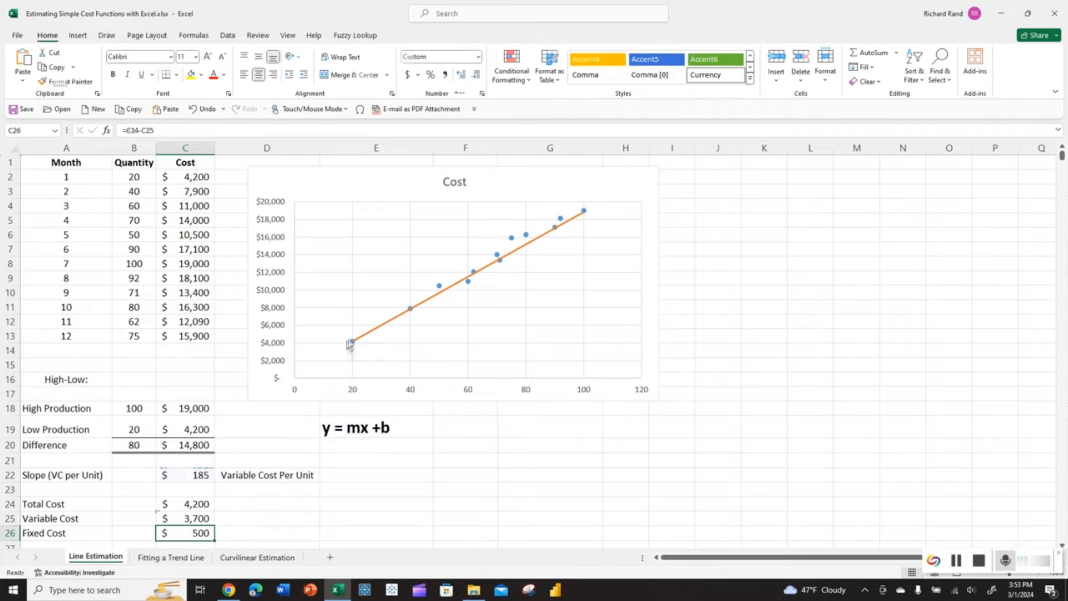
mouse_move(353, 337)
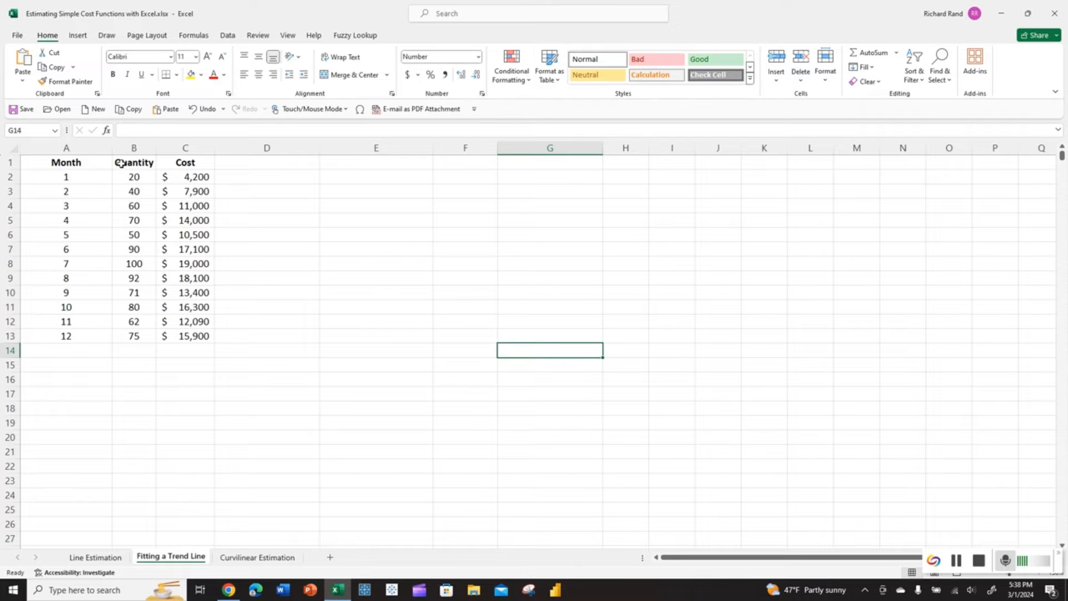
- Plot B1:C13 as a plain scatter chart, then move it beside the data and enlarge it
mouse_move(122, 163)
left_mouse_down()
mouse_move(147, 165)
mouse_move(186, 253)
mouse_move(186, 336)
left_mouse_up()
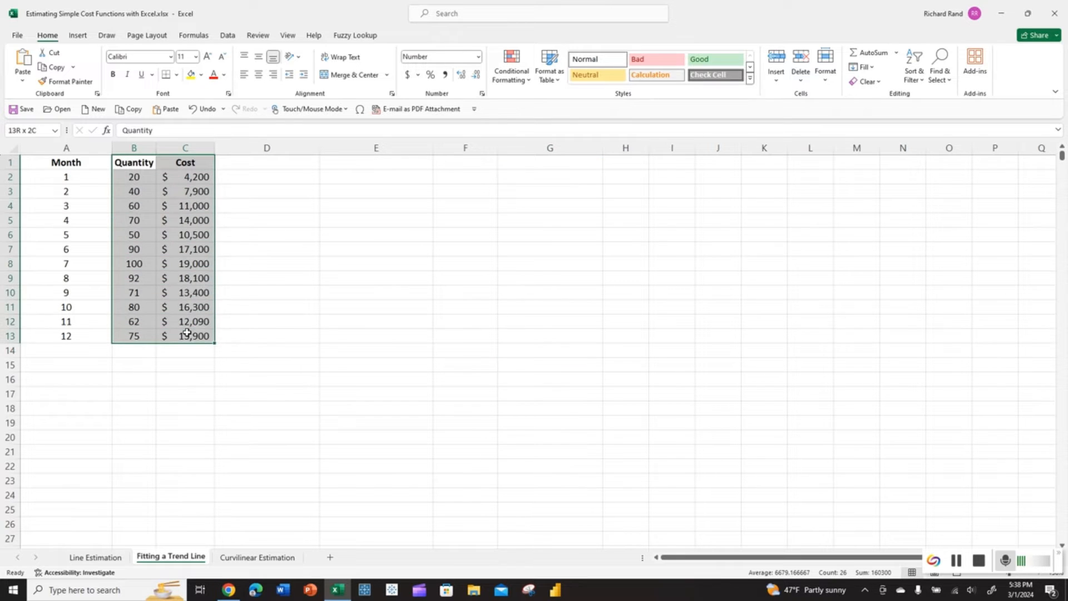
left_click(78, 36)
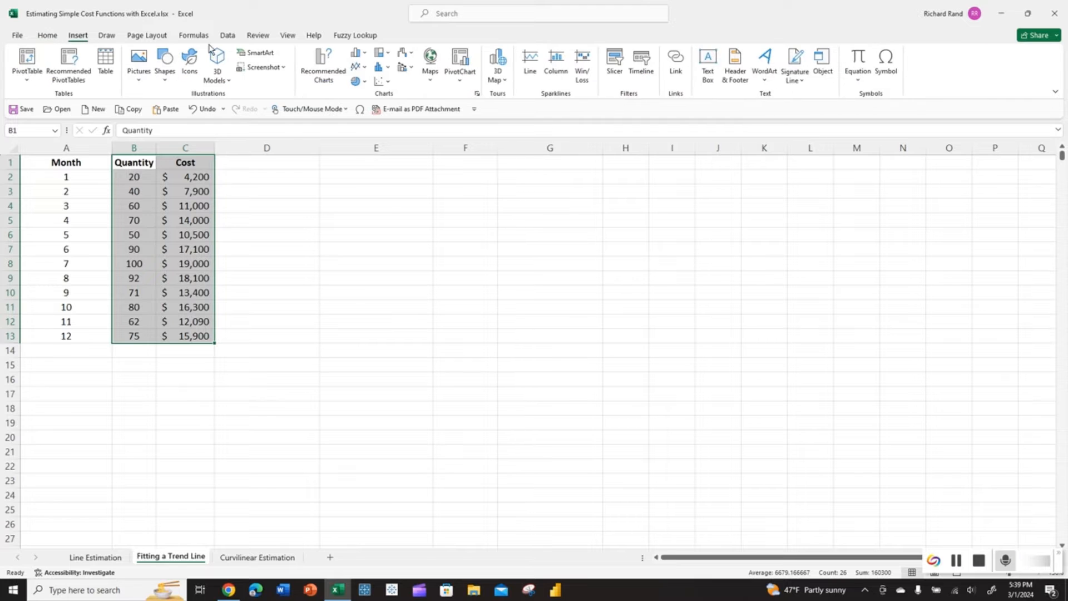
left_click(385, 83)
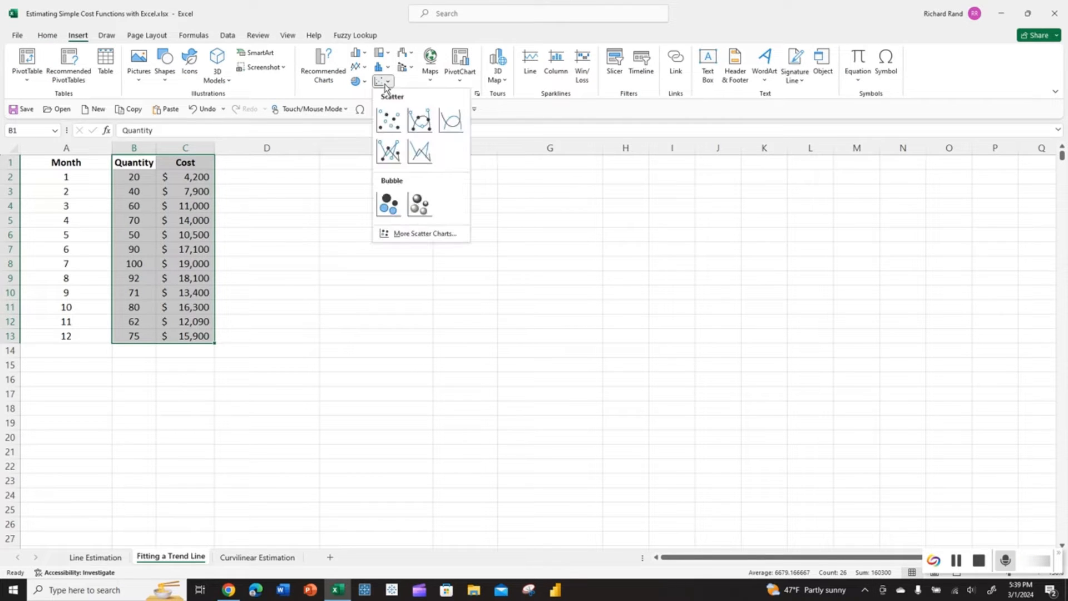
left_click(385, 118)
left_click_drag(398, 252, 325, 180)
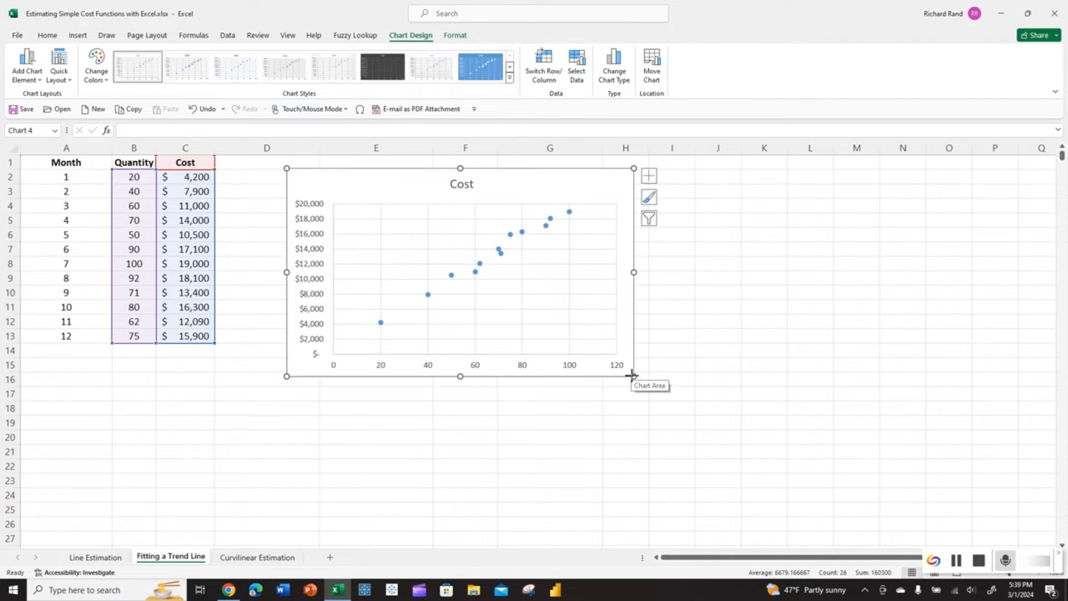
left_click_drag(632, 375, 702, 399)
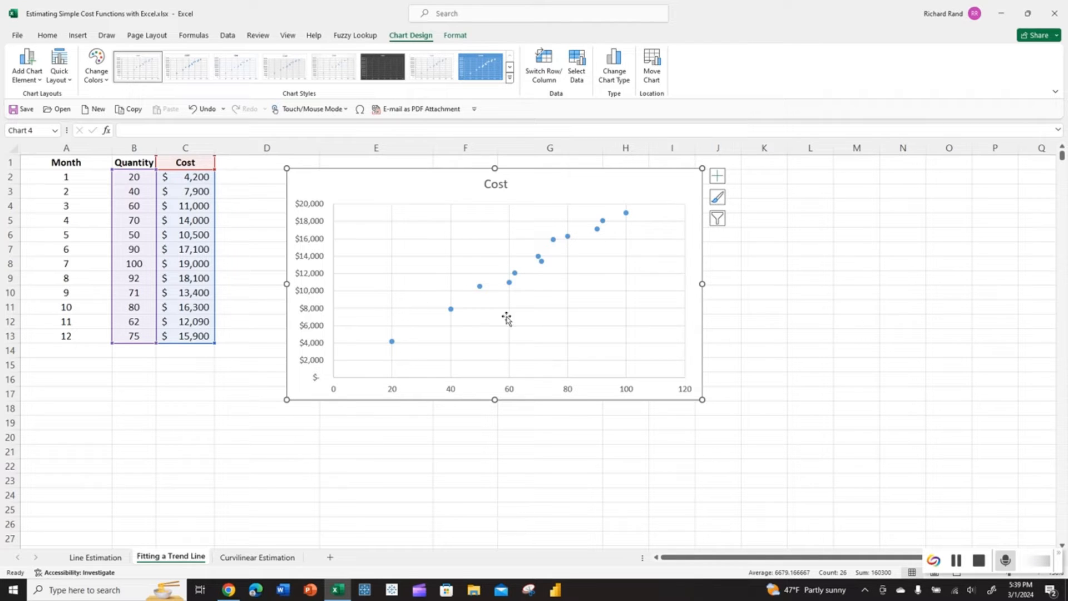
- Draw a straight orange line joining the $4,200 point at 20 units to the $19,000 point at 100 units
left_click(72, 38)
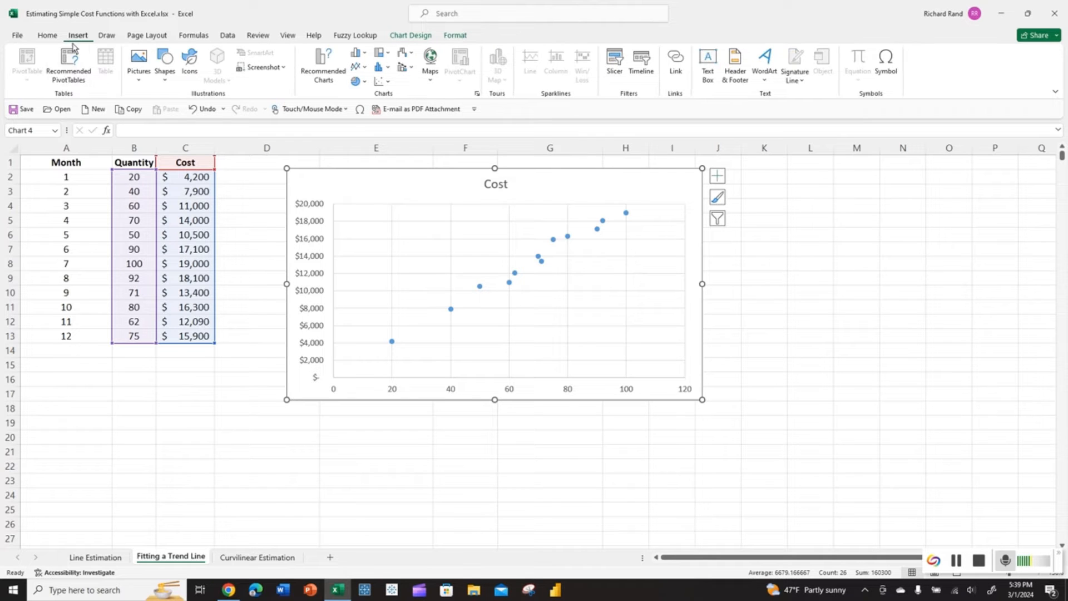
left_click(163, 78)
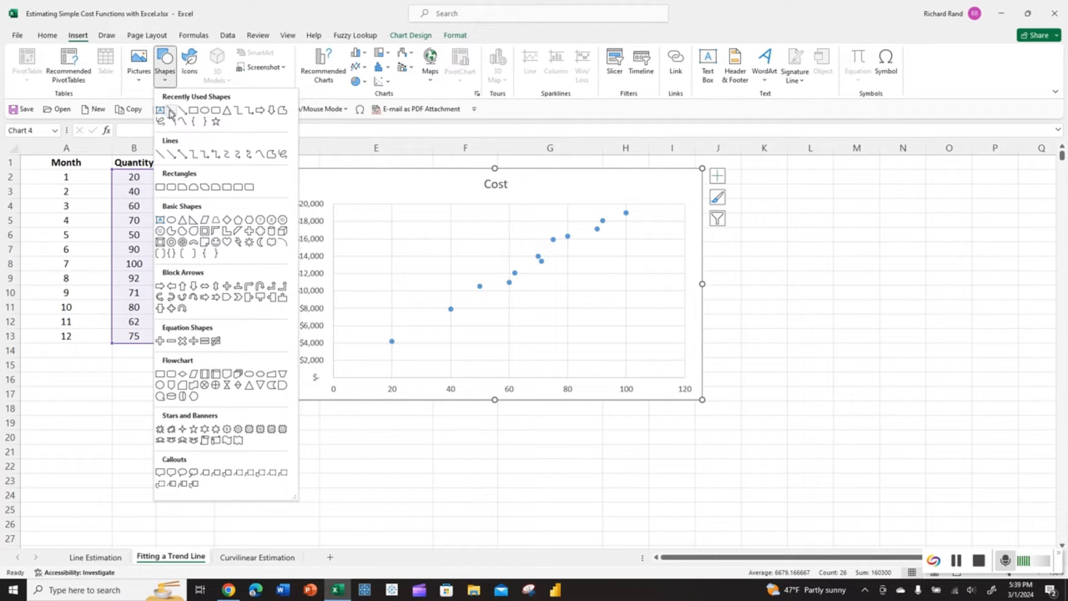
left_click(160, 154)
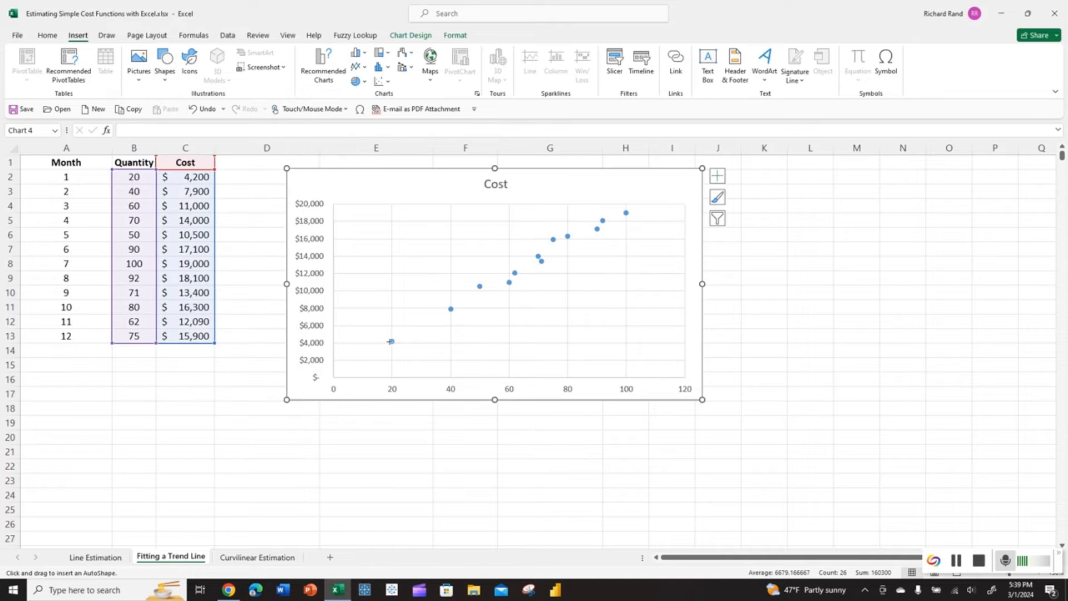
left_click_drag(393, 306, 464, 376)
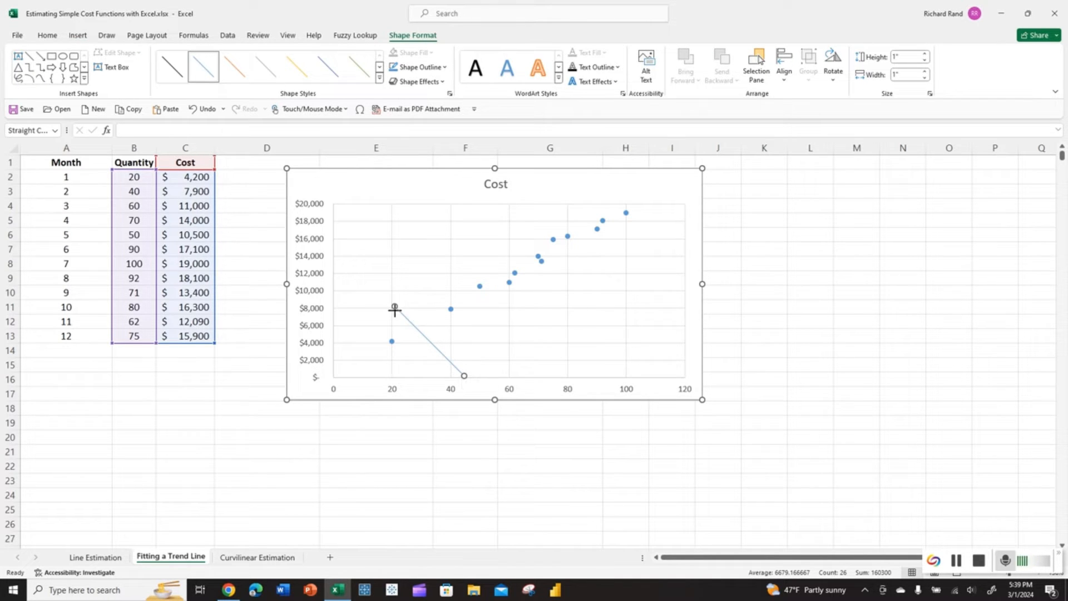
left_click_drag(394, 307, 391, 341)
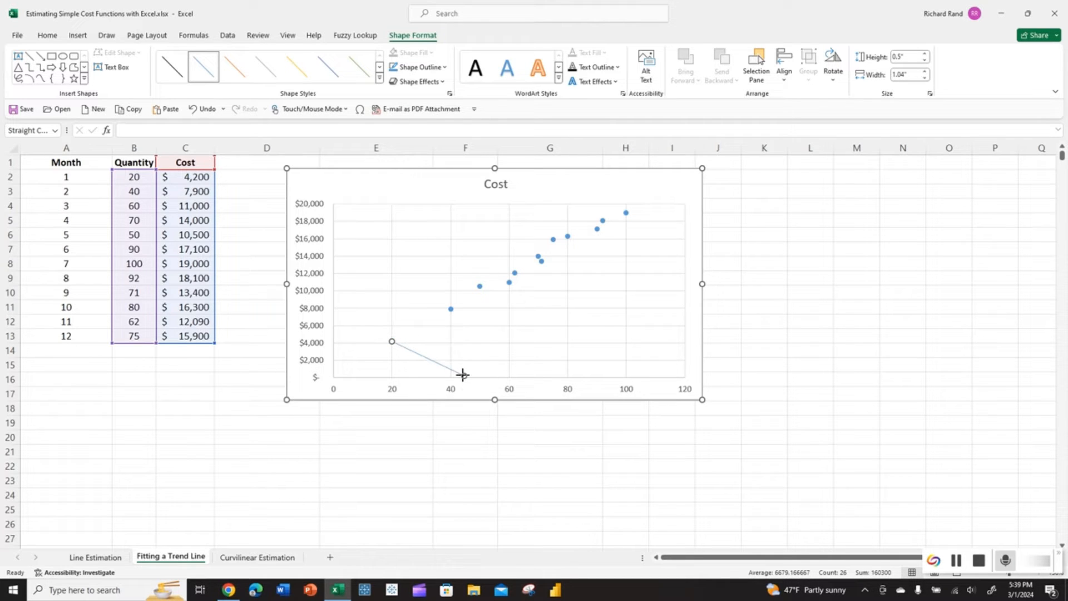
left_click_drag(463, 374, 624, 218)
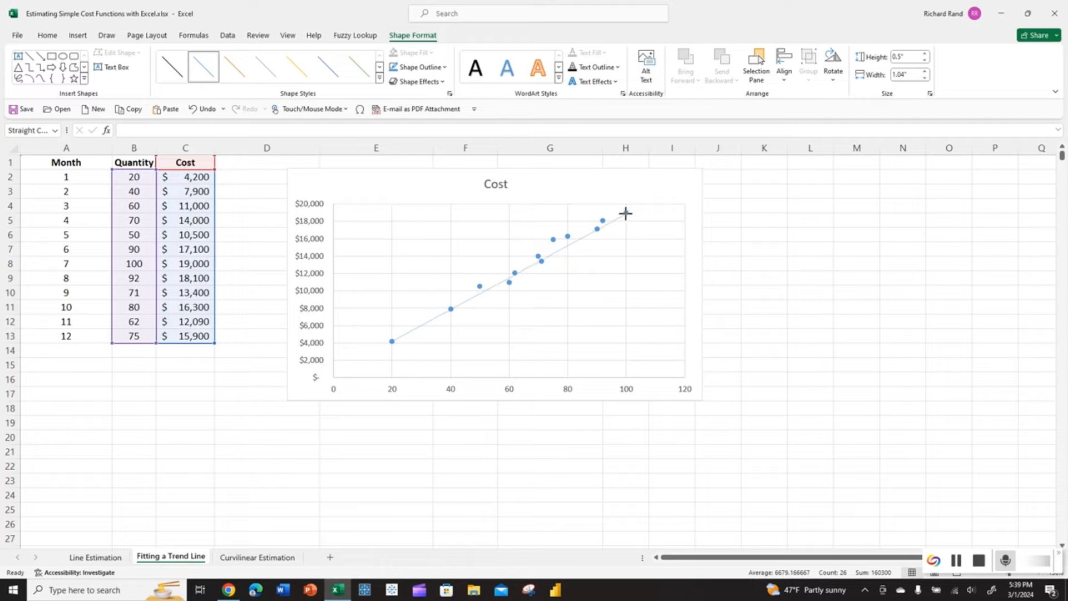
left_click_drag(626, 213, 626, 213)
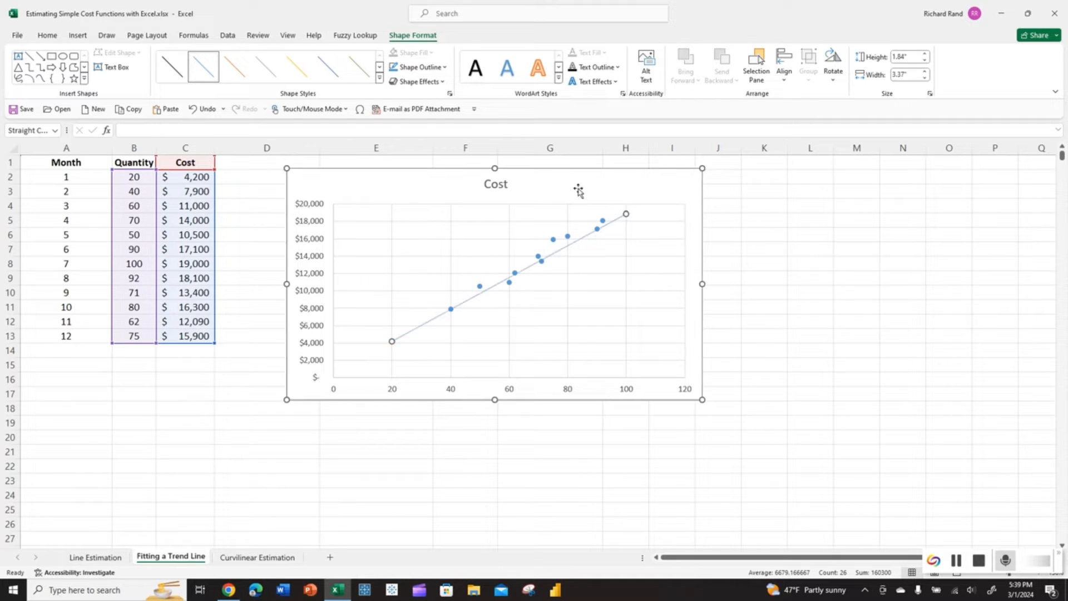
left_click(233, 70)
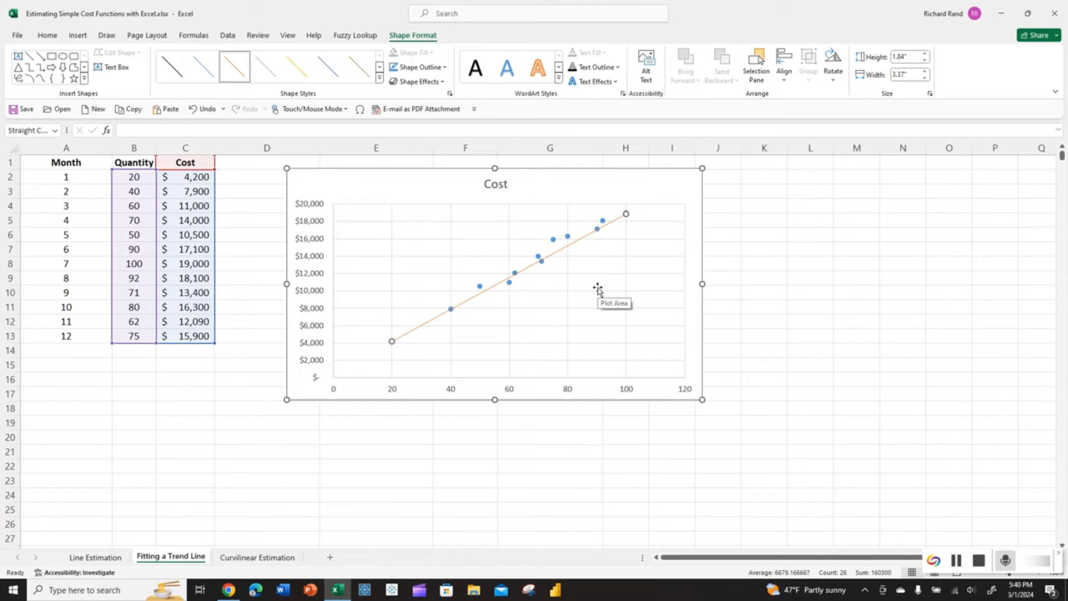
left_click(508, 284)
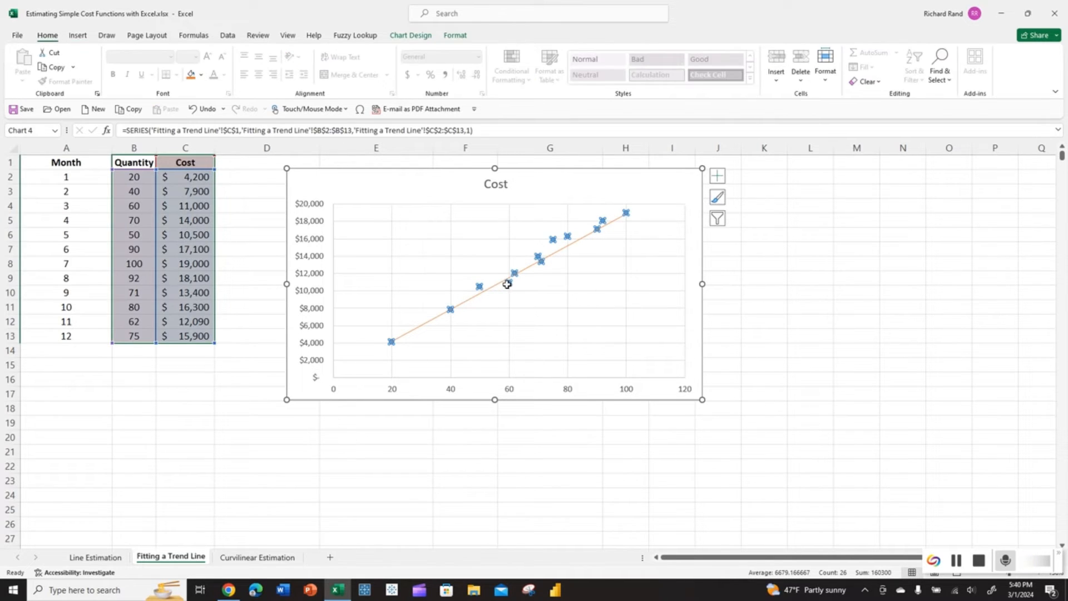
- Add a linear trendline to the Cost series, then adjust and delete the orange drawn line
right_click(552, 239)
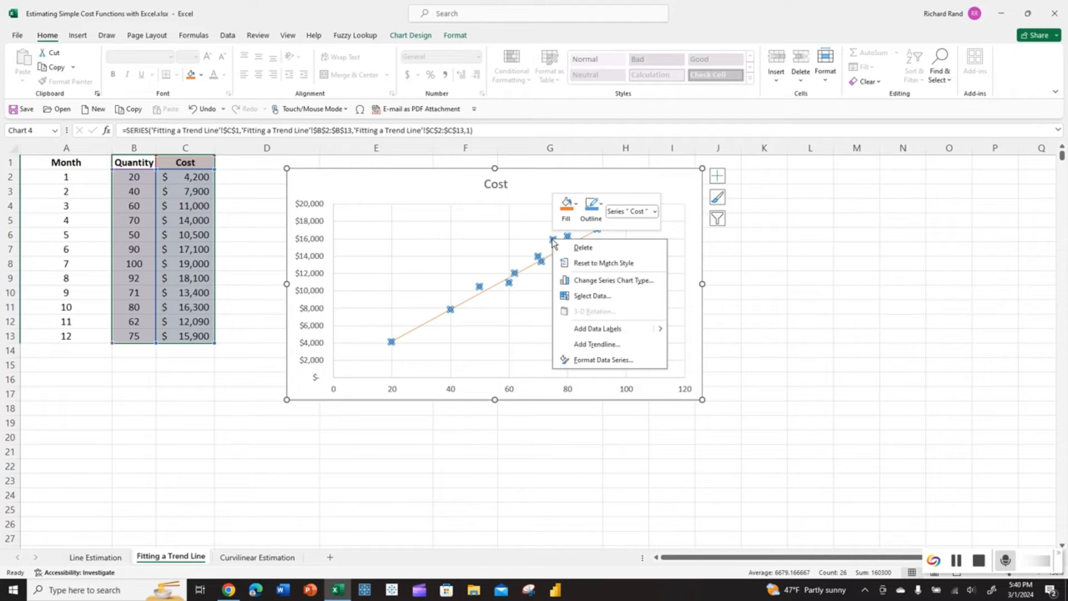
left_click(590, 345)
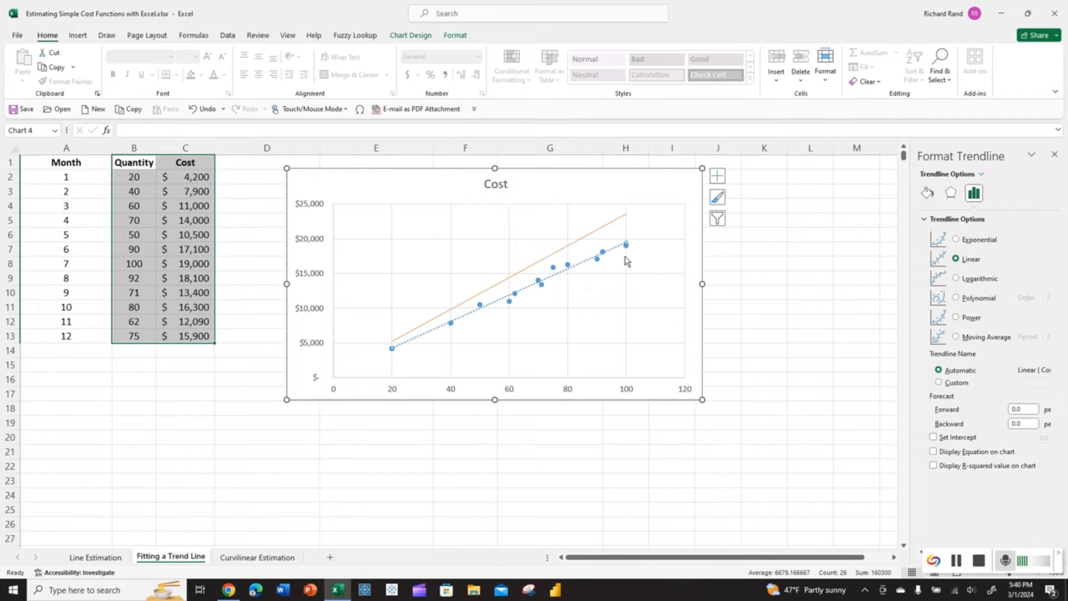
left_click(607, 224)
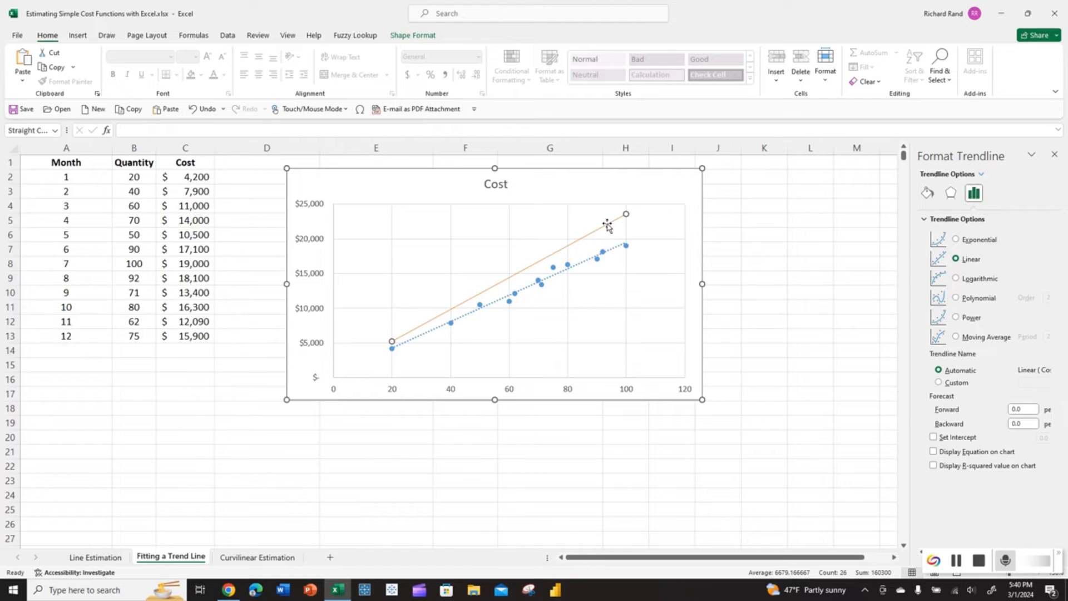
left_click_drag(392, 341, 392, 348)
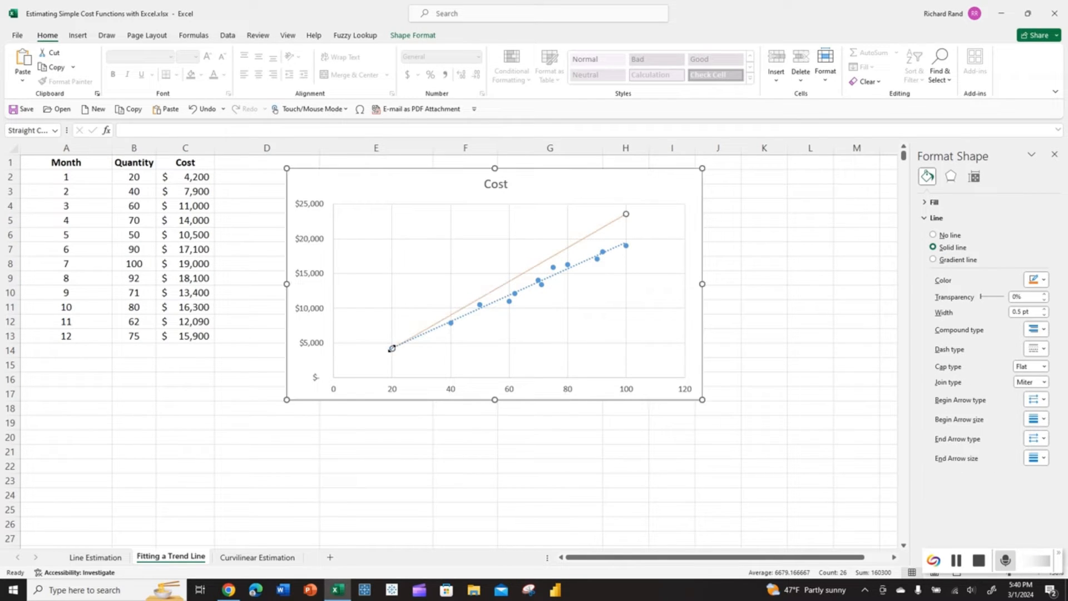
left_click_drag(625, 216, 627, 246)
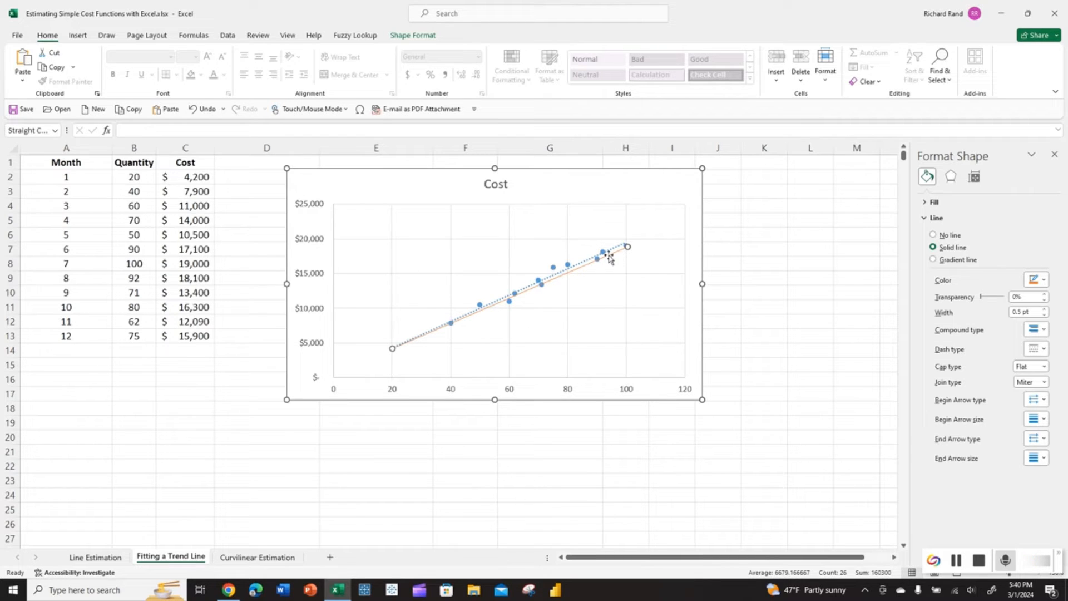
key("Delete")
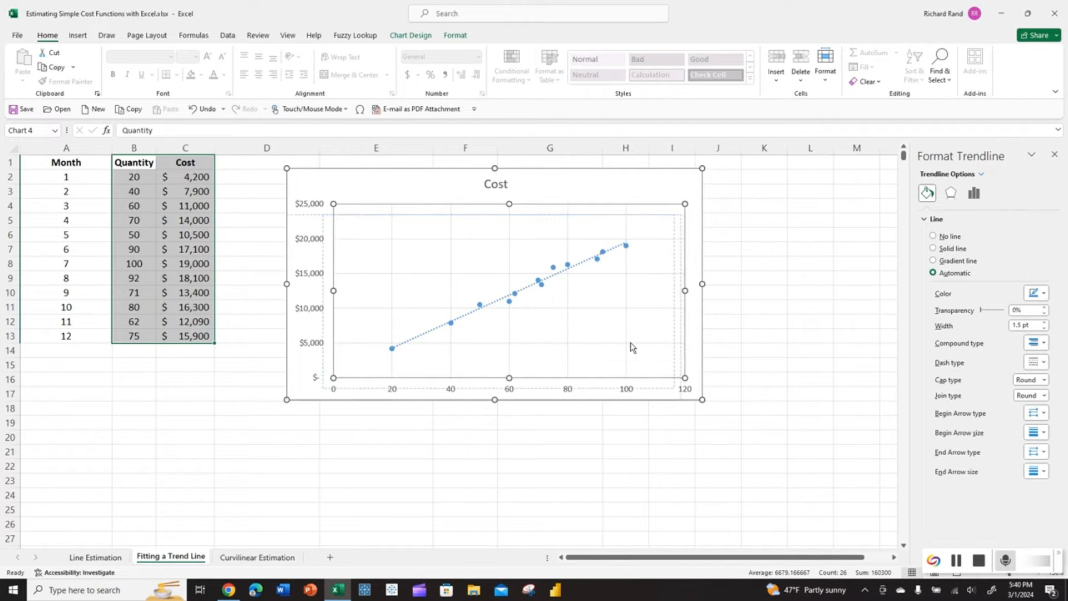
- Select the Cost series and open Format Trendline showing its Linear trendline settings
left_click(625, 274)
left_click(603, 261)
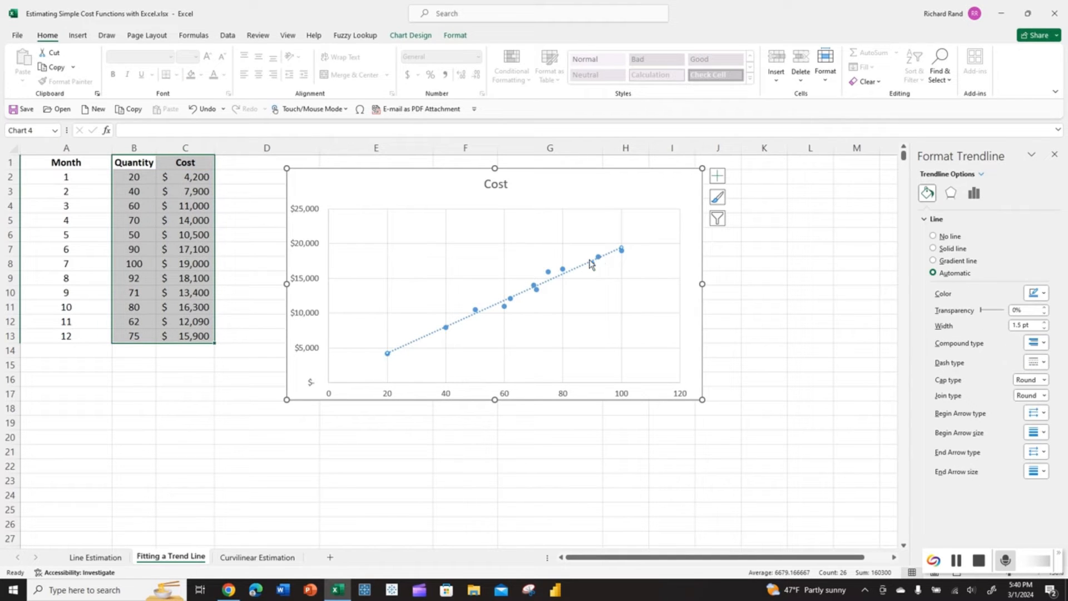
left_click(548, 273)
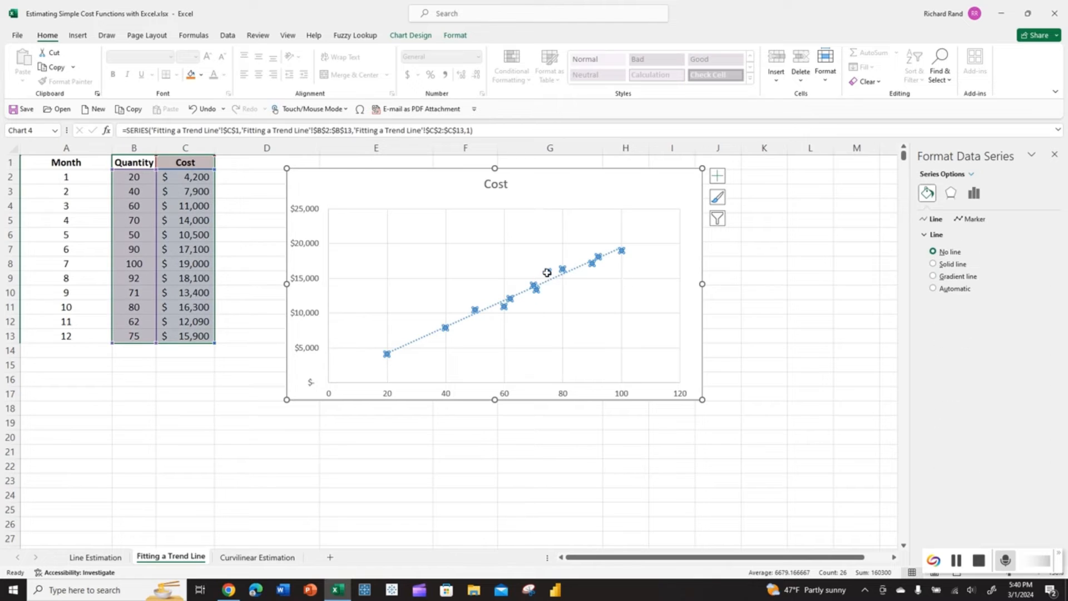
left_click(548, 285)
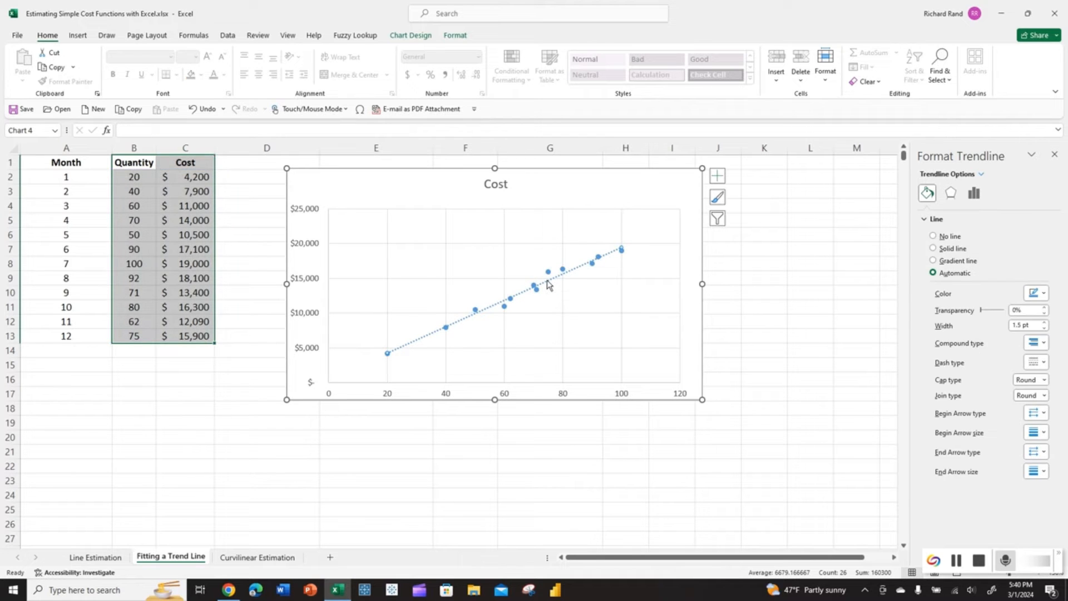
left_click(548, 273)
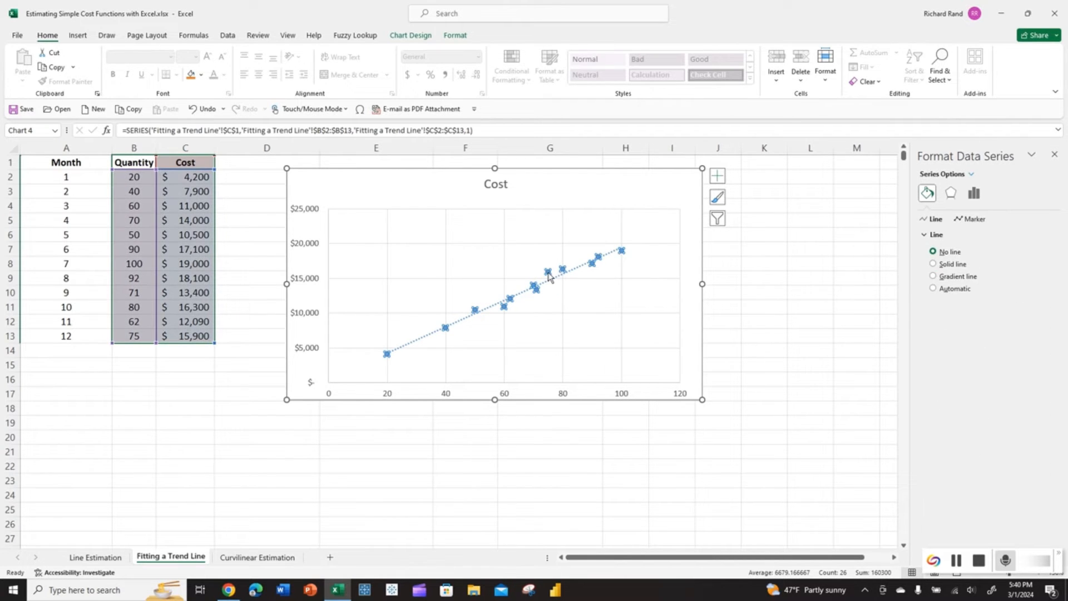
right_click(548, 273)
left_click(592, 377)
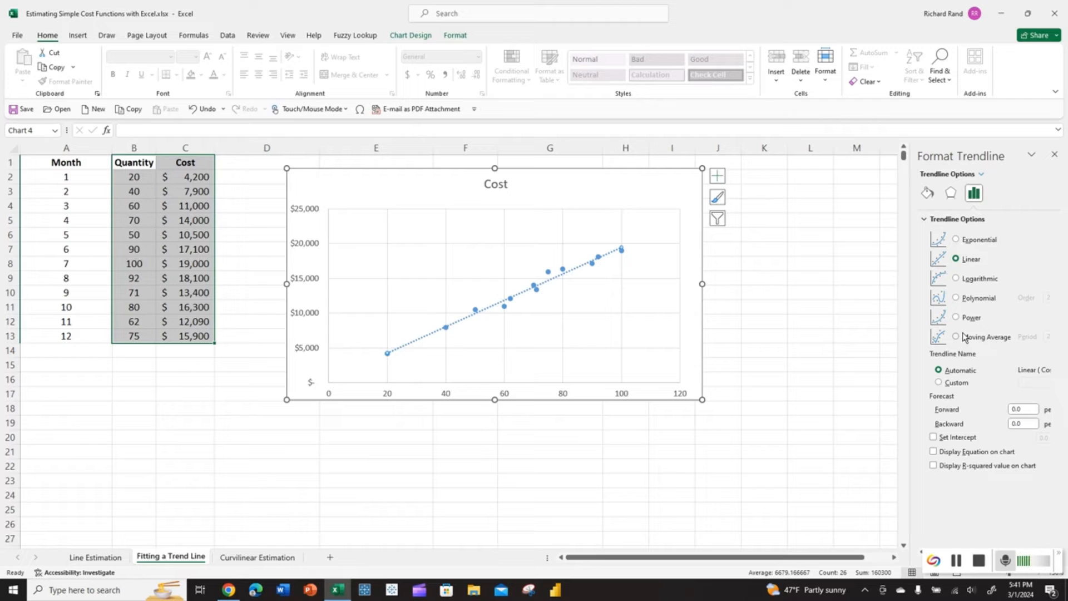
- Display the trendline equation y = 189.88x + 474.04, make it bold 18 pt, and move it upper left
left_click(933, 452)
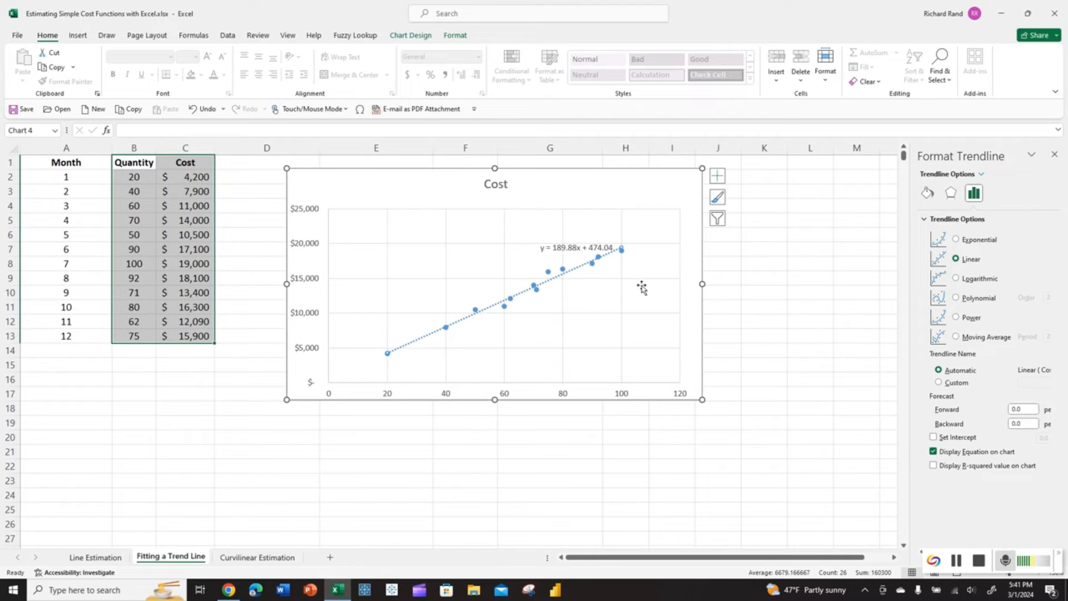
left_click(571, 248)
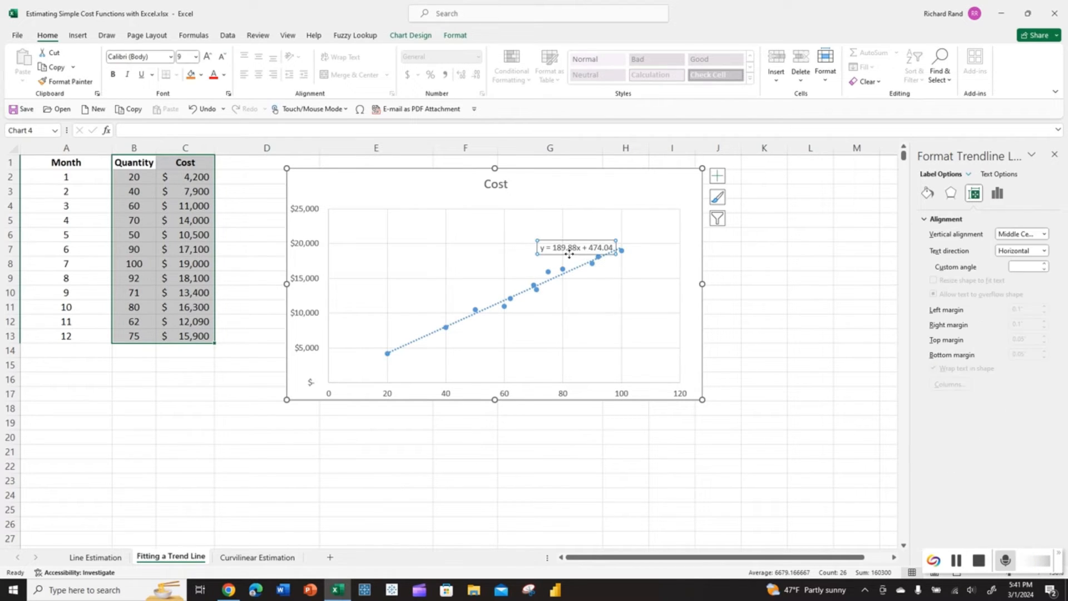
left_click_drag(571, 248, 418, 237)
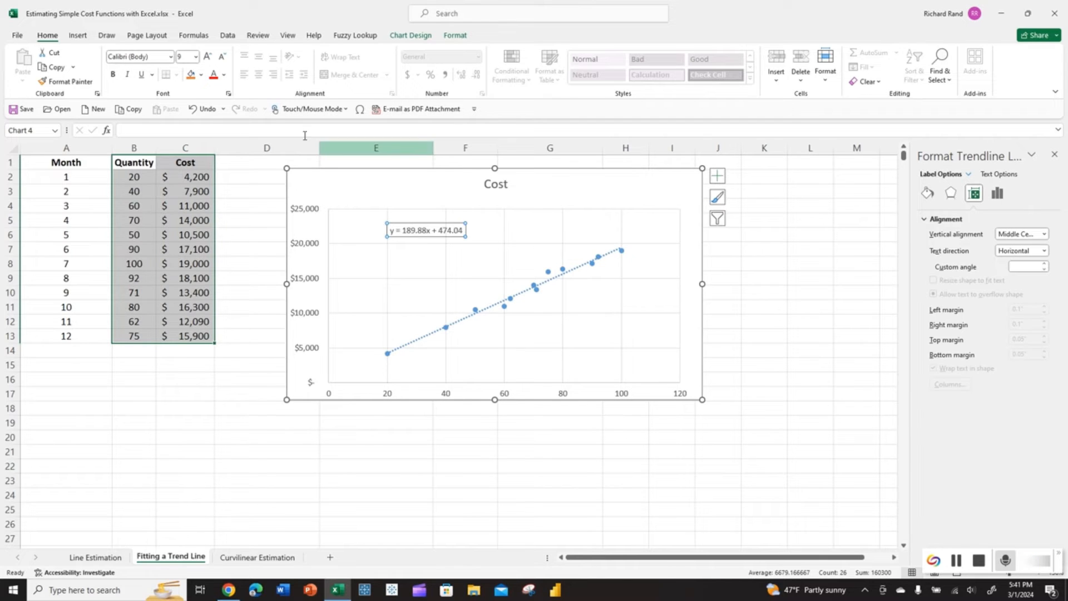
left_click(113, 74)
left_click(206, 56)
left_click(207, 57)
left_click(206, 56)
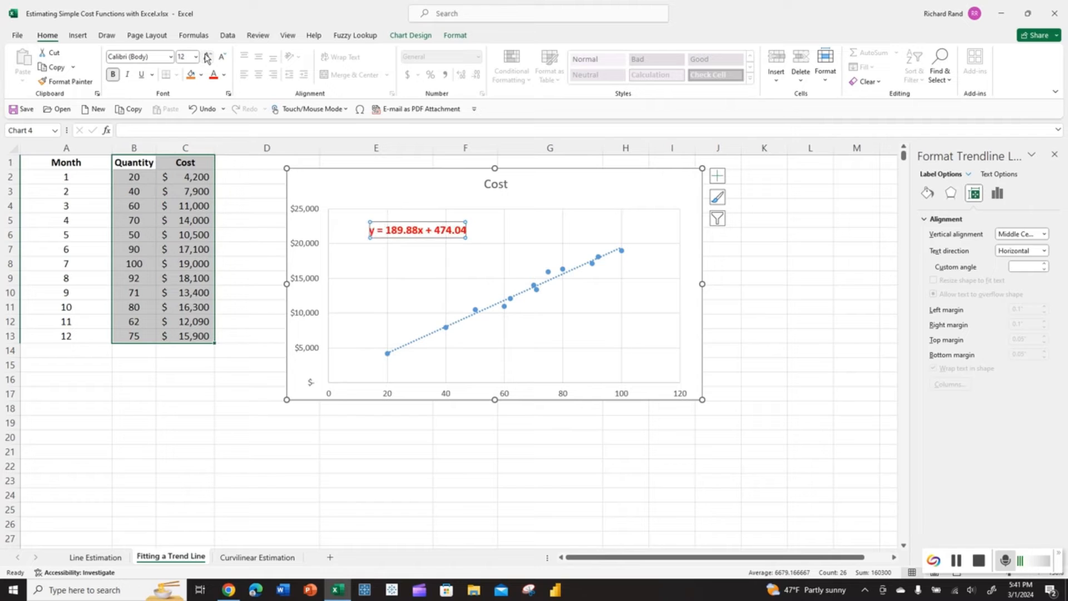
left_click(207, 57)
left_click(207, 57)
left_click(207, 57)
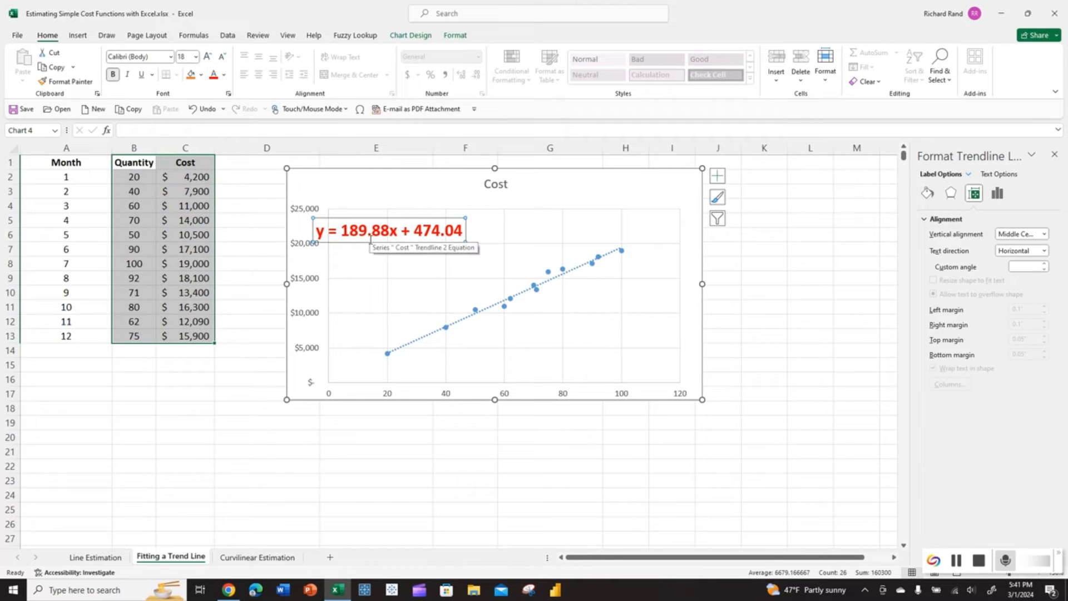
left_click_drag(370, 239, 430, 255)
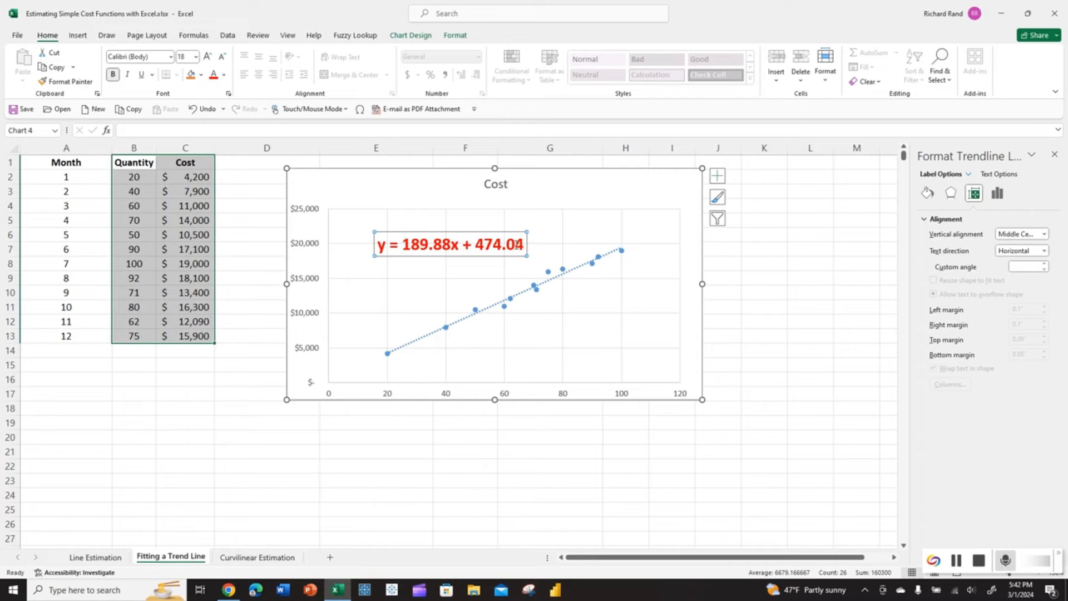
- Select the trendline and bring up, then dismiss, its shortcut menu
left_click(511, 262)
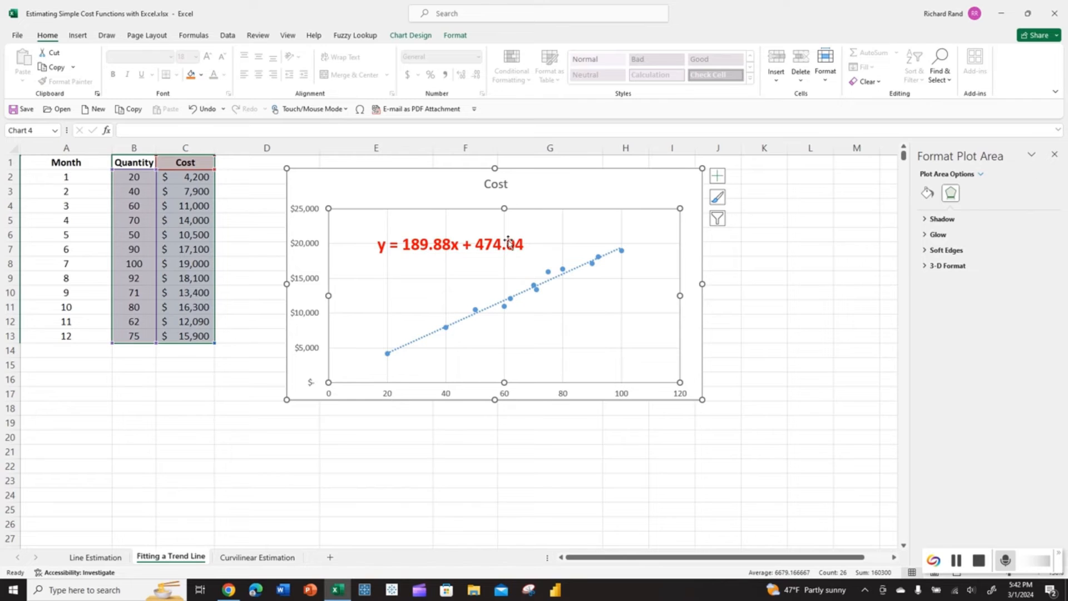
left_click(509, 243)
left_click(511, 295)
left_click(517, 296)
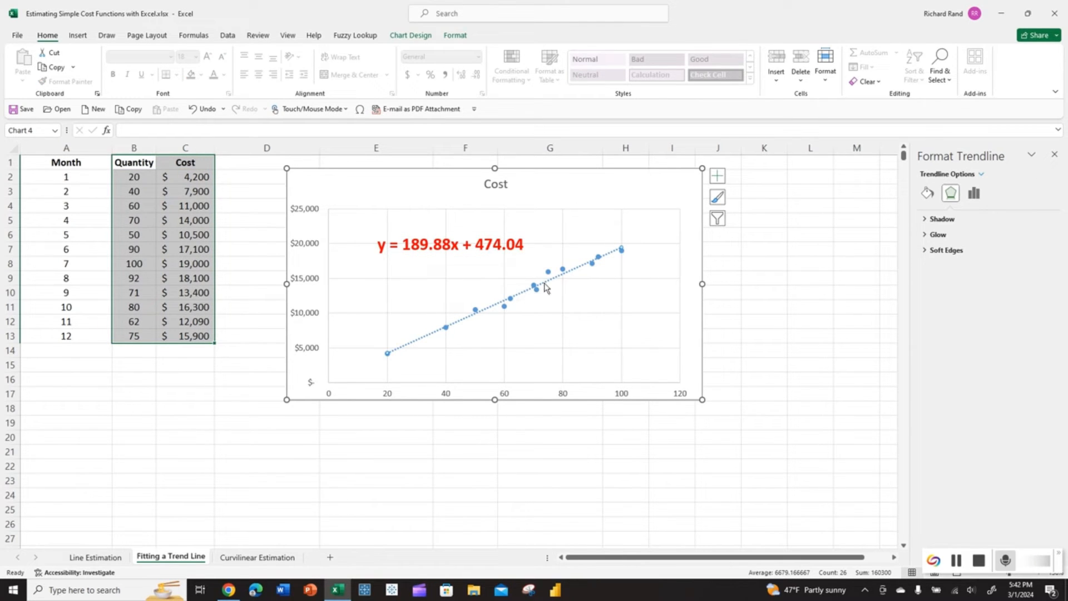
right_click(427, 341)
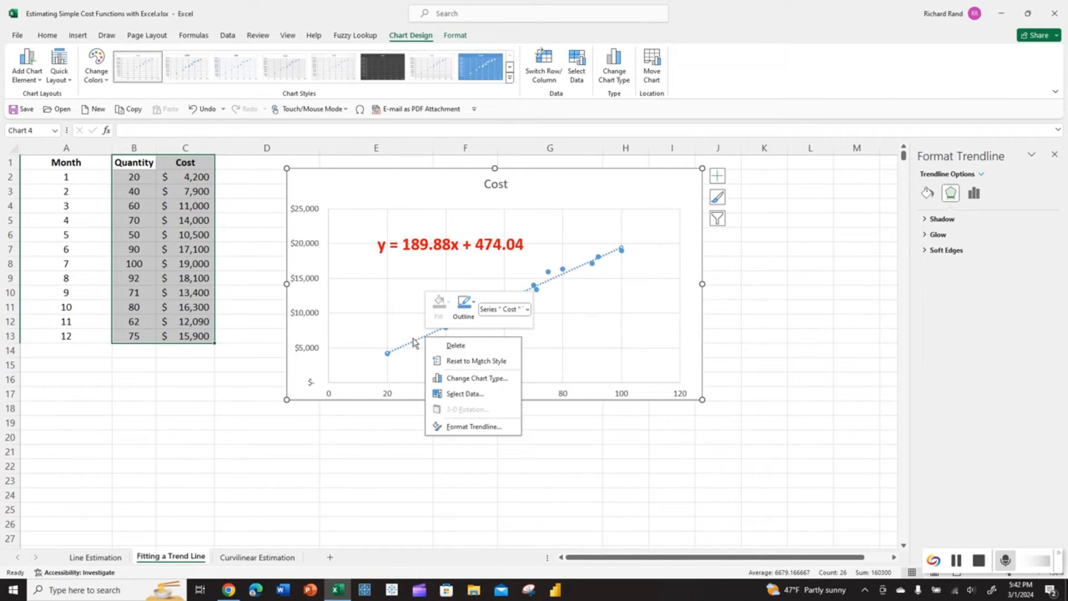
key("Escape")
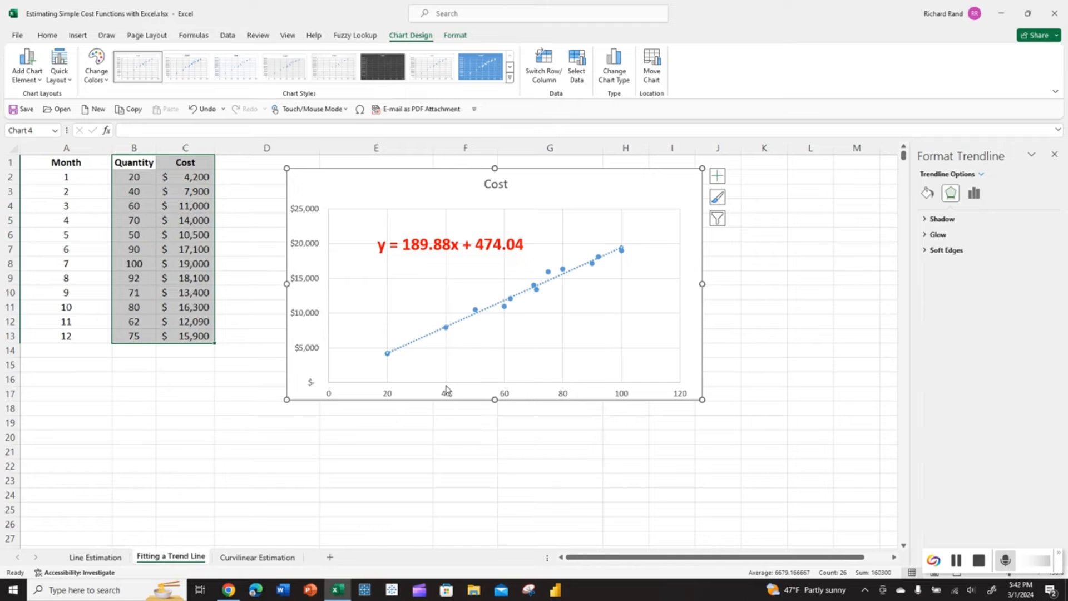
- Turn on the R-squared value (0.9825) for the Cost trendline through Format Trendline
right_click(421, 342)
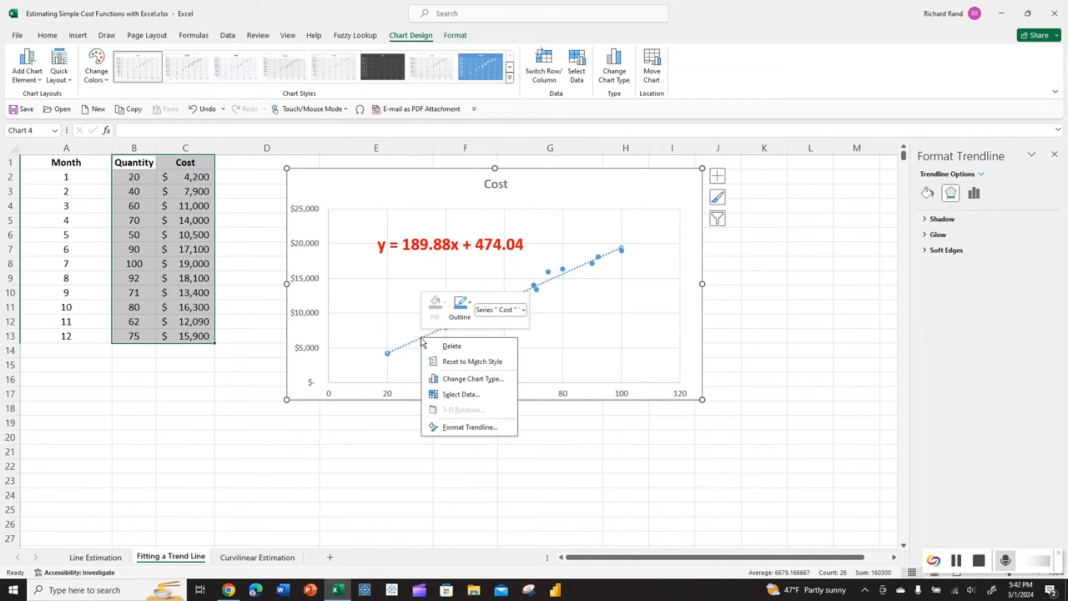
left_click(507, 427)
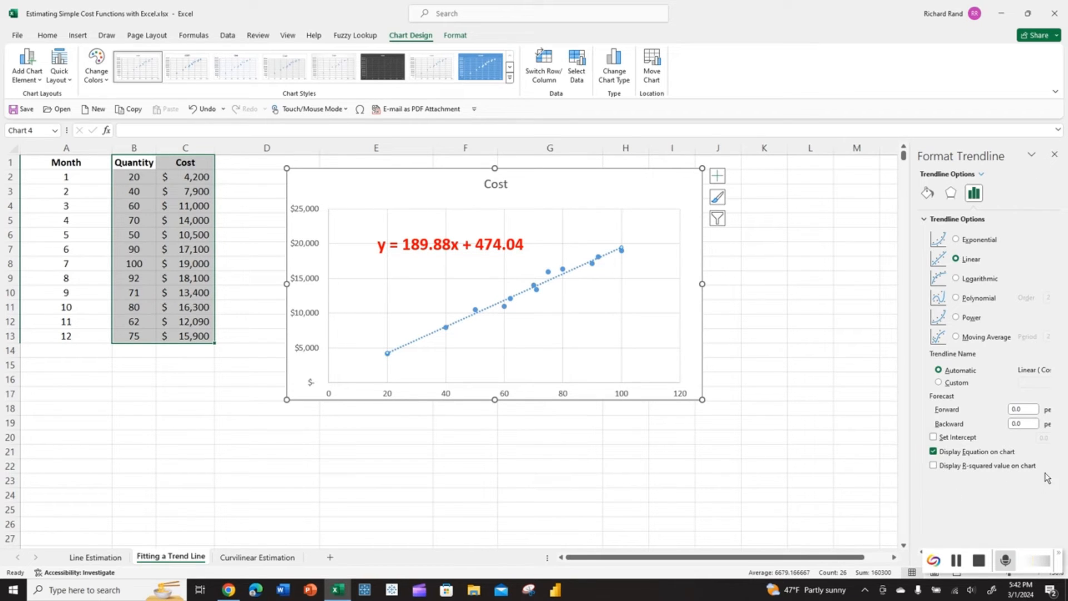
left_click(933, 466)
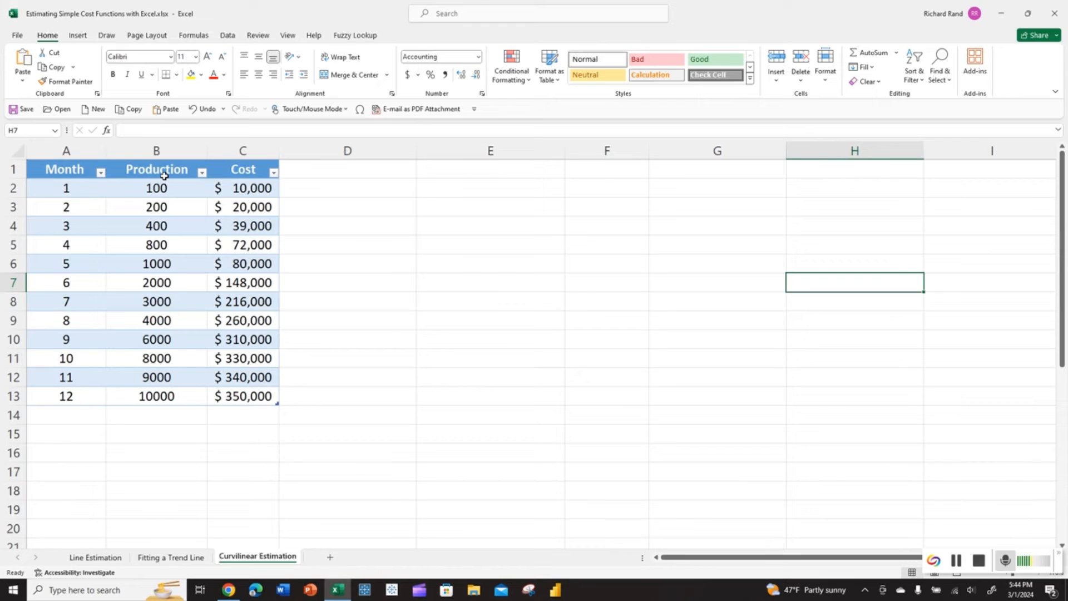
- Select B1:C13 and insert a plain scatter chart of Cost against Production
left_click_drag(163, 173, 278, 397)
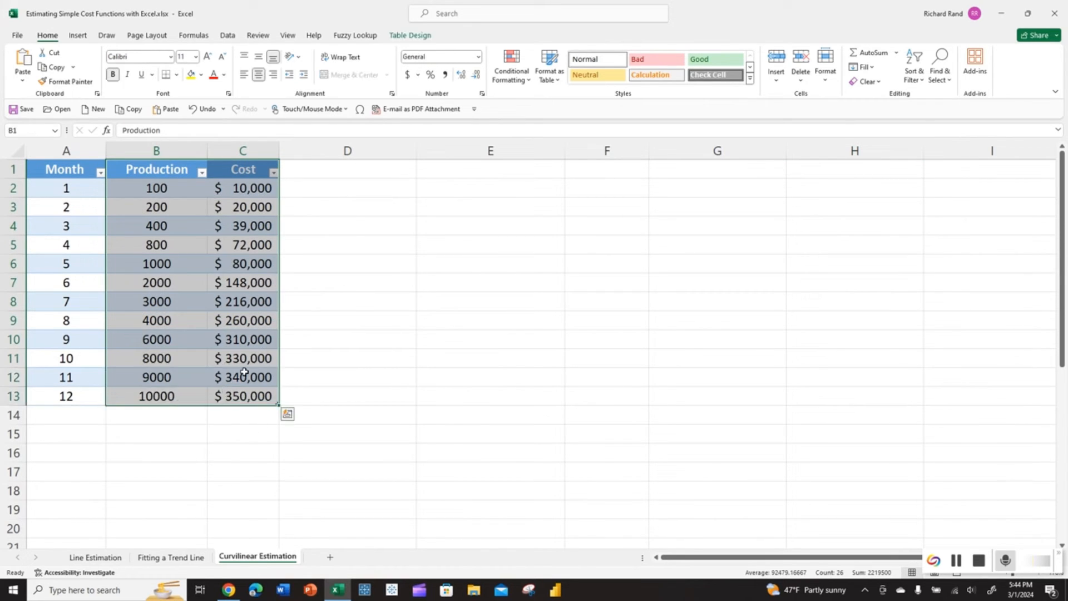
left_click(78, 35)
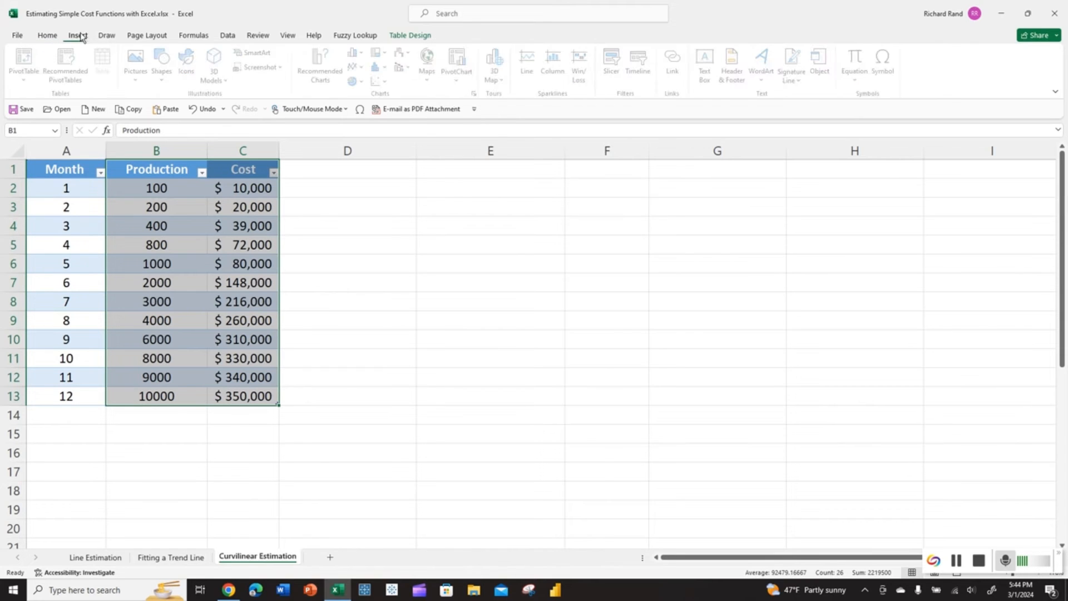
left_click(379, 82)
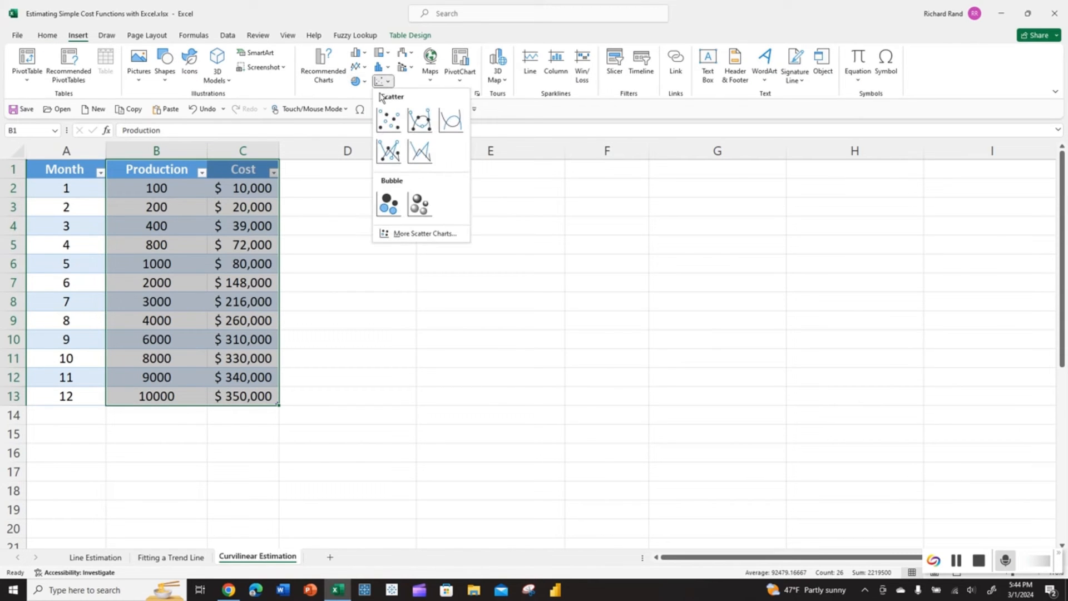
left_click(389, 118)
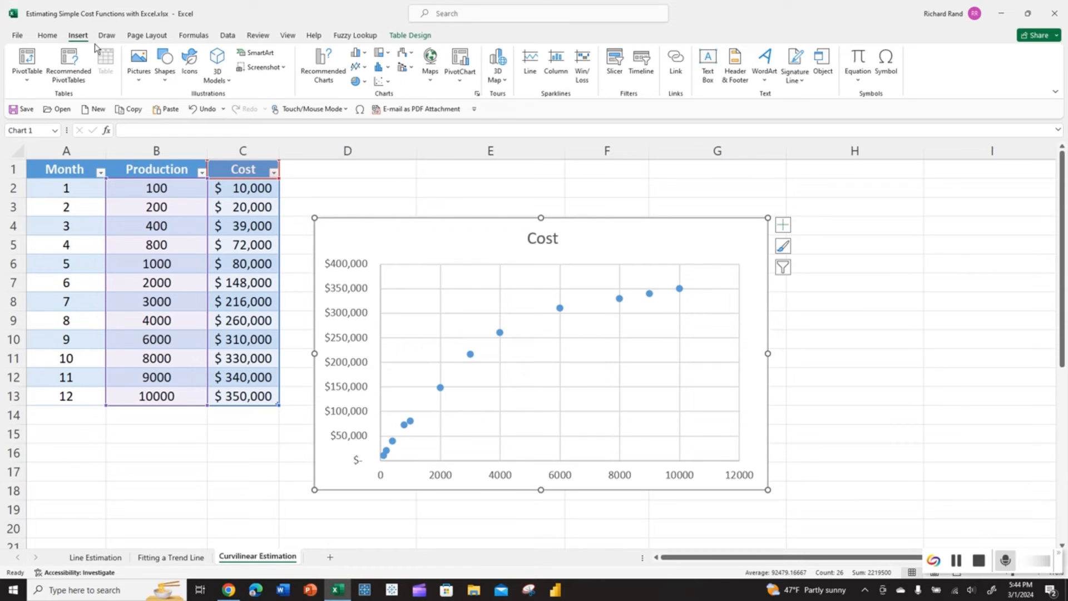
left_click(167, 75)
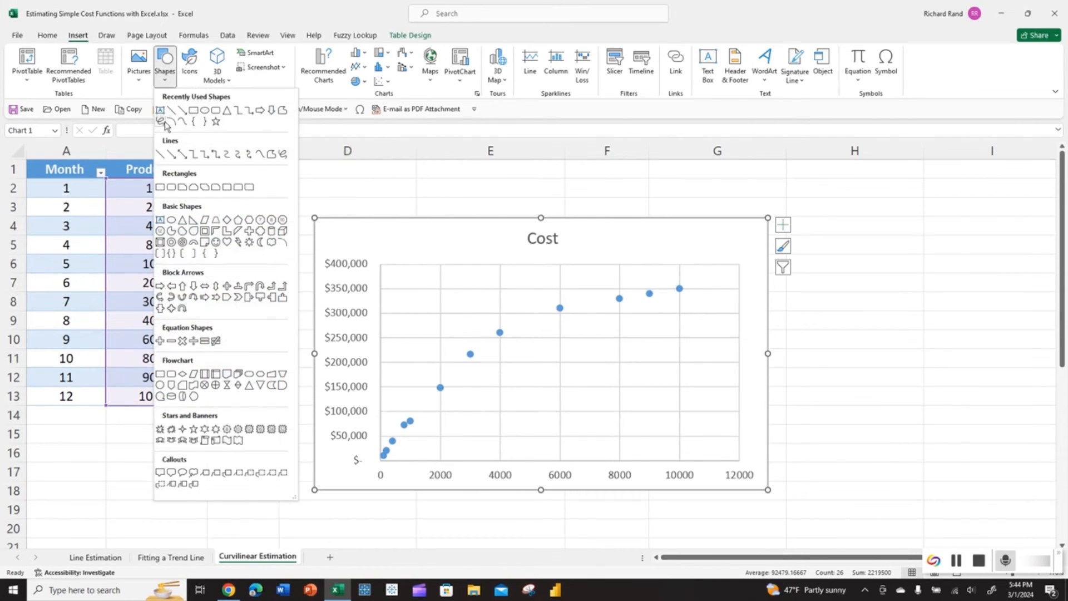
left_click(156, 152)
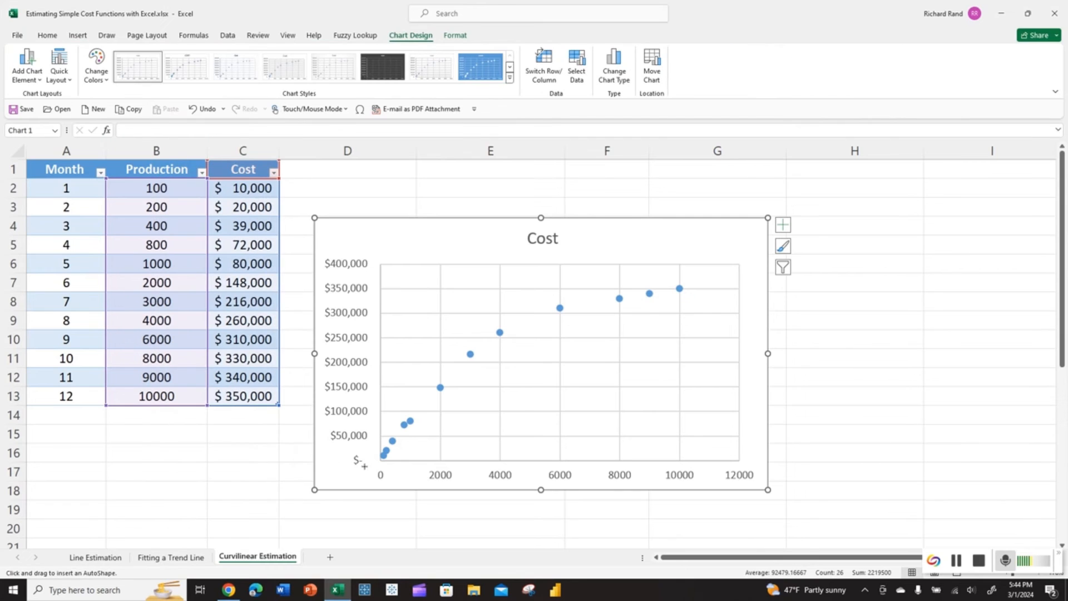
left_click(381, 456)
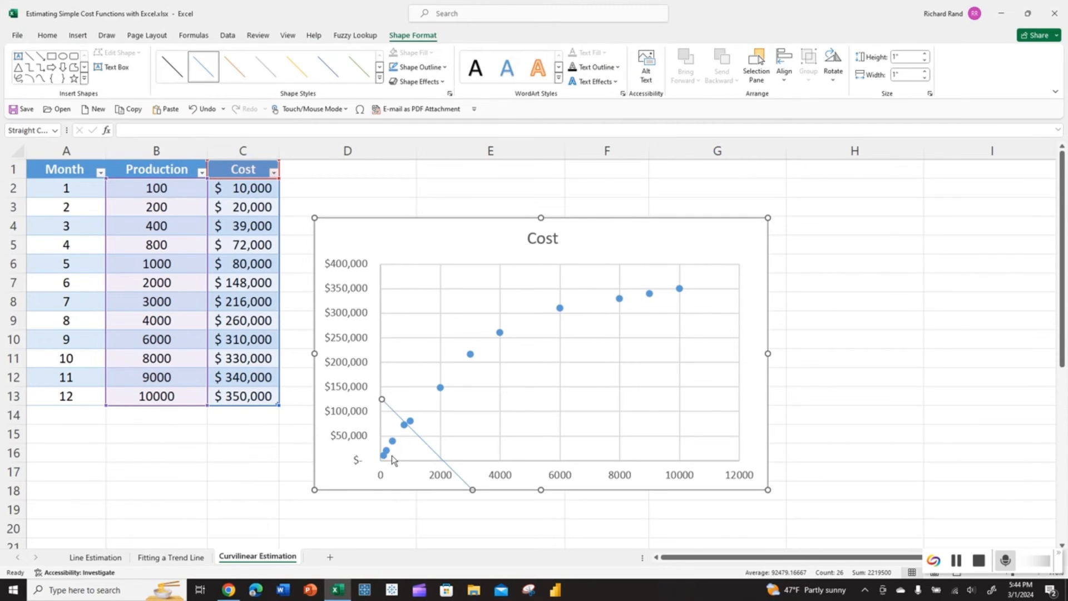
left_click_drag(381, 399, 383, 456)
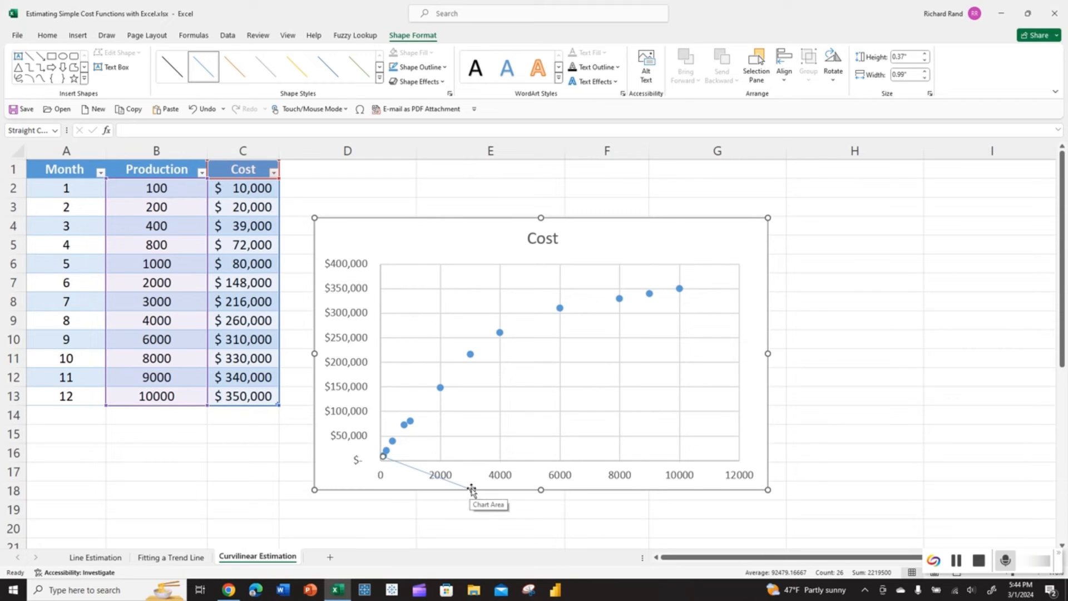
left_click_drag(471, 488, 679, 288)
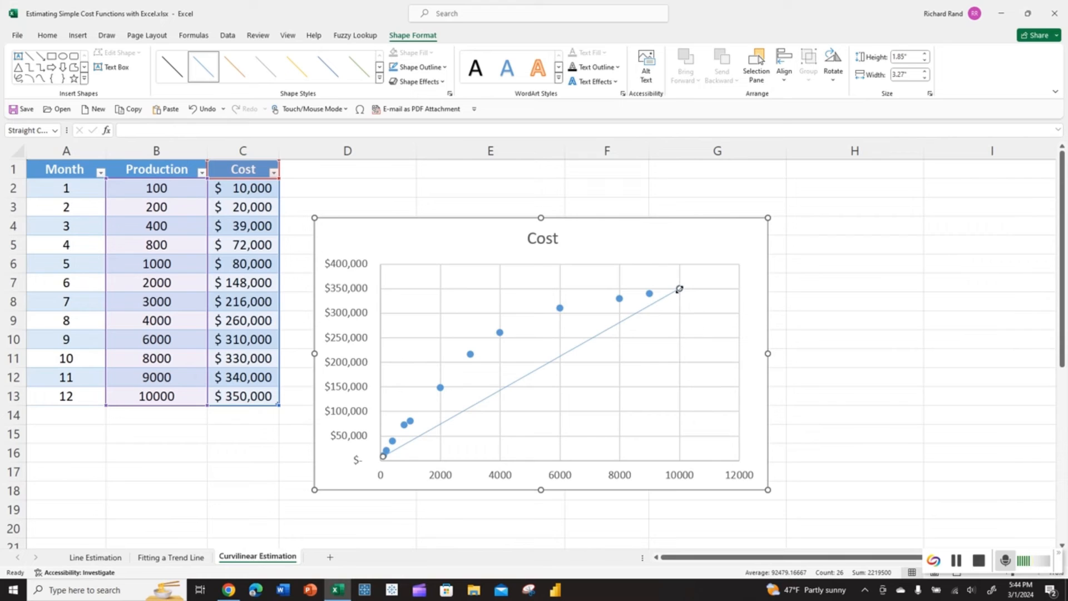
left_click_drag(680, 288, 634, 264)
mouse_move(627, 261)
left_mouse_down()
mouse_move(615, 256)
mouse_move(679, 288)
left_mouse_up()
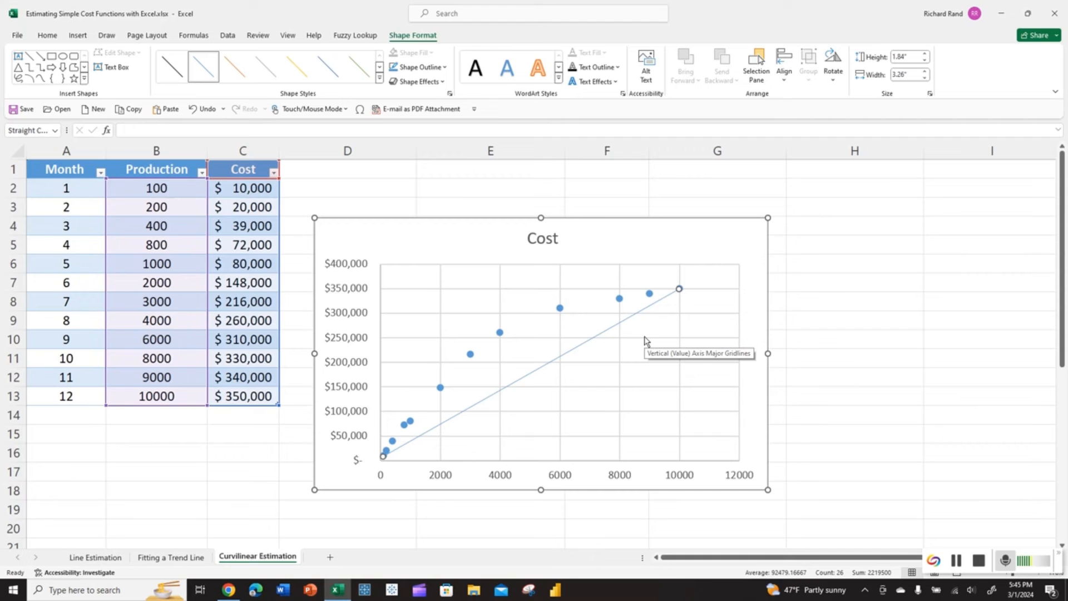
key("Delete")
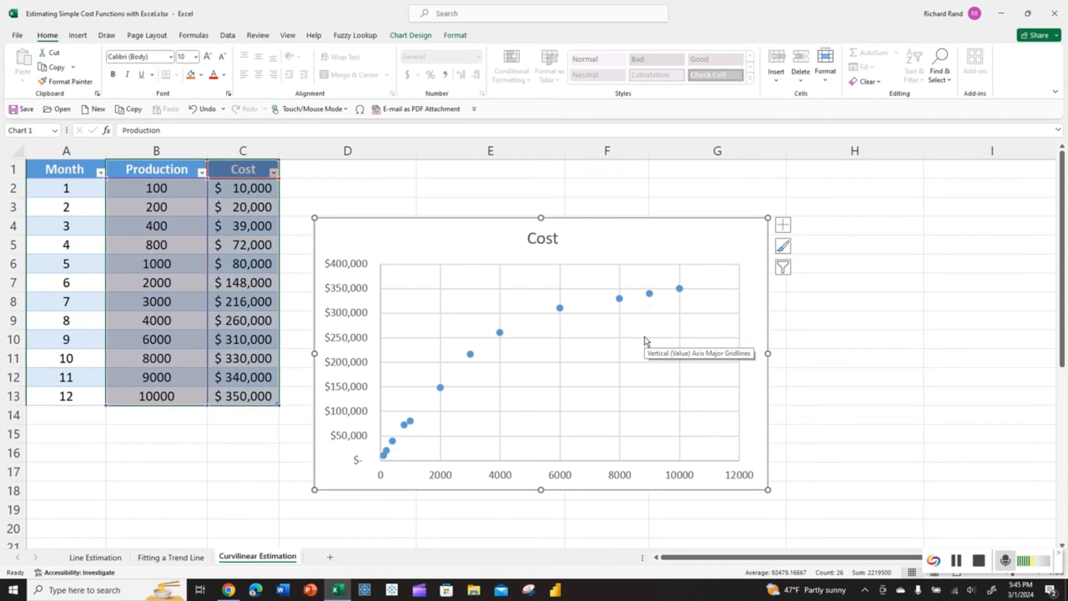
- Add a linear trendline to the Cost series showing its equation and R² value
left_click_drag(491, 238, 481, 198)
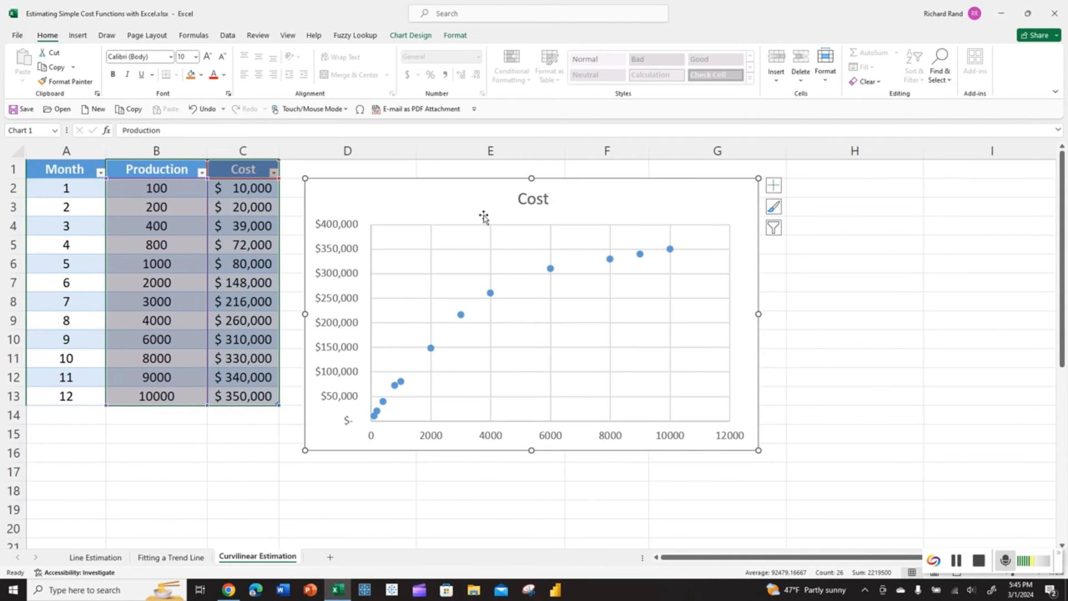
left_click(490, 294)
right_click(490, 294)
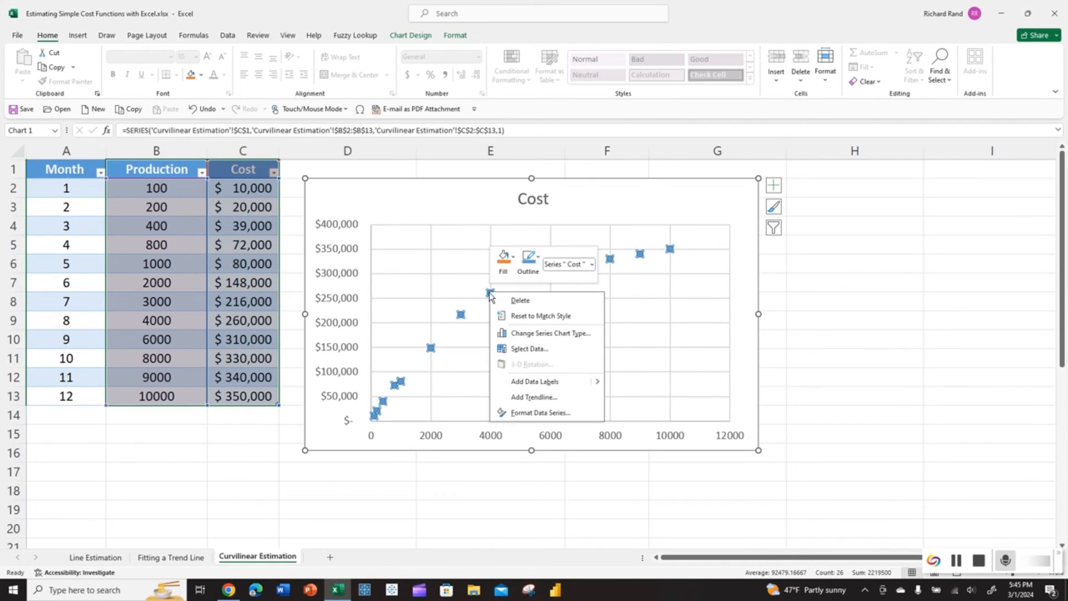
left_click(534, 397)
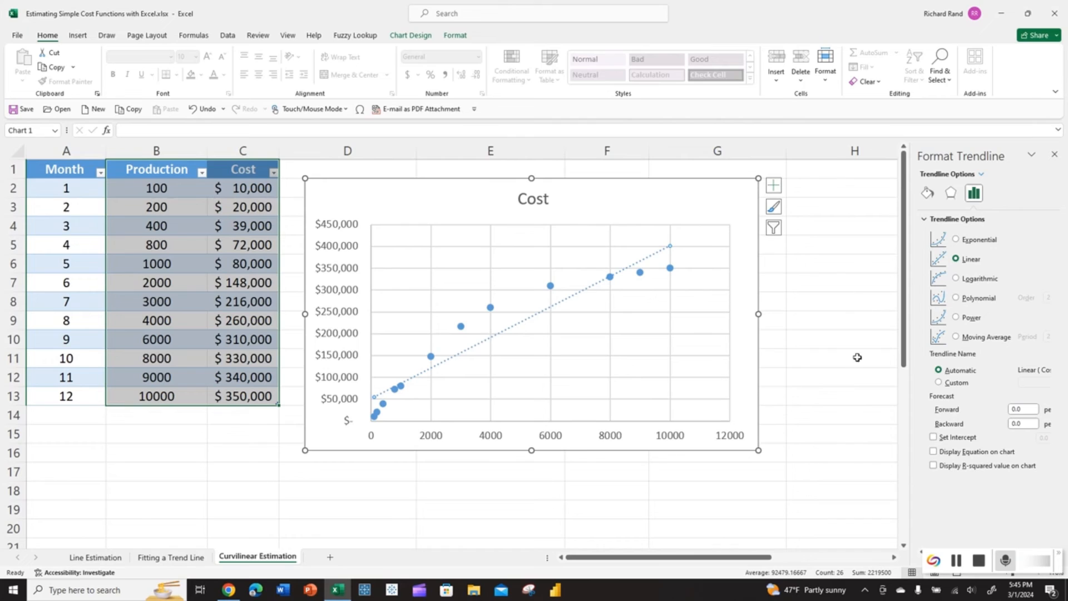
left_click(933, 451)
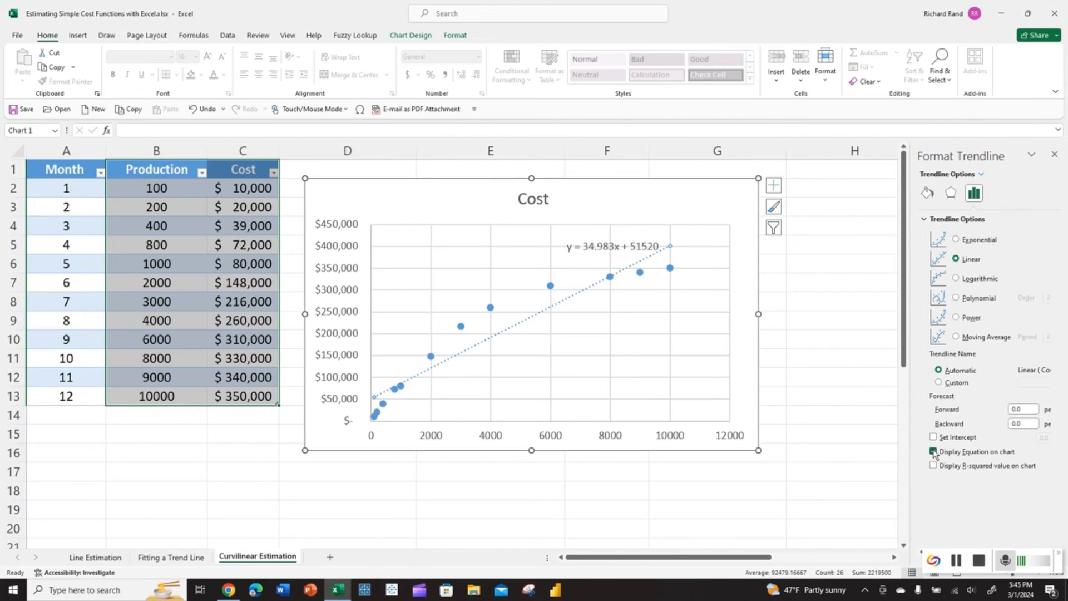
left_click(933, 465)
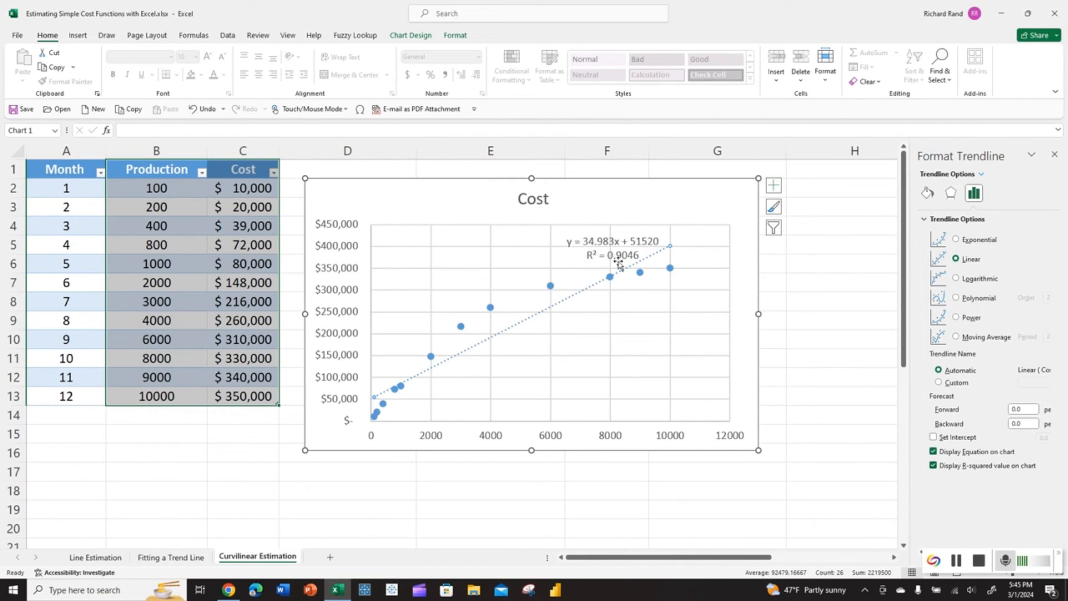
- Move the trendline label to the top-left and make it red, bold, 14 pt
left_click(616, 261)
left_click_drag(615, 262, 469, 259)
left_click(213, 74)
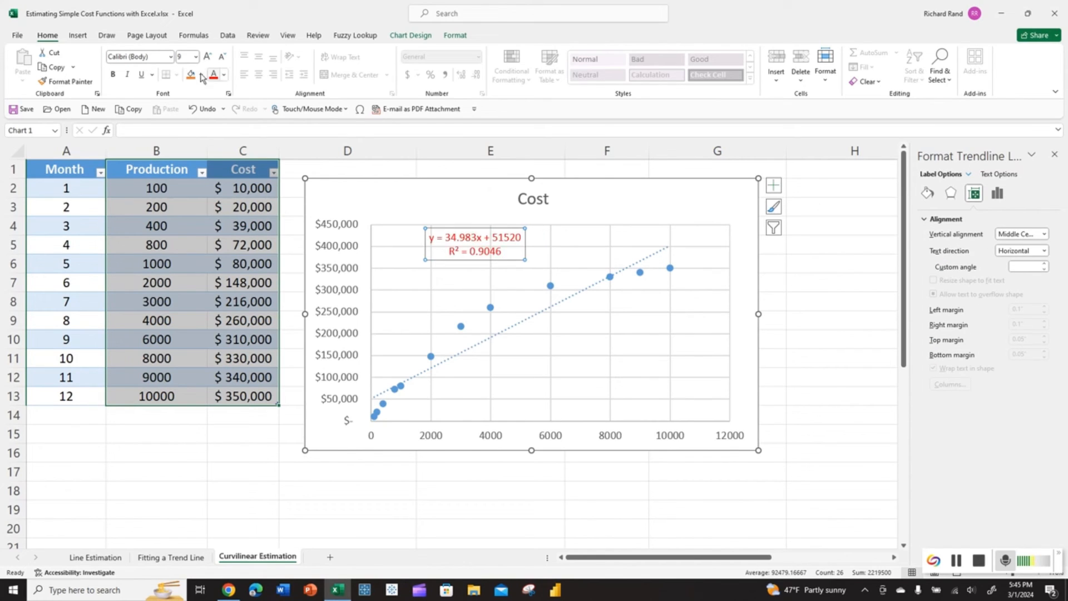
left_click(114, 75)
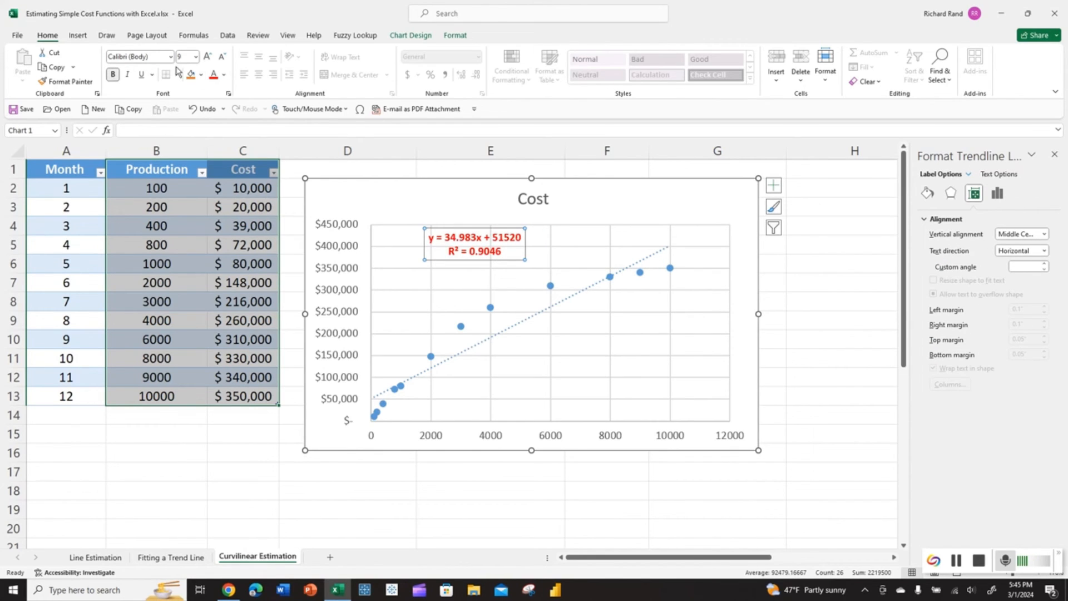
left_click(206, 57)
left_click(206, 57)
left_click(206, 57)
left_click(206, 58)
left_click(206, 57)
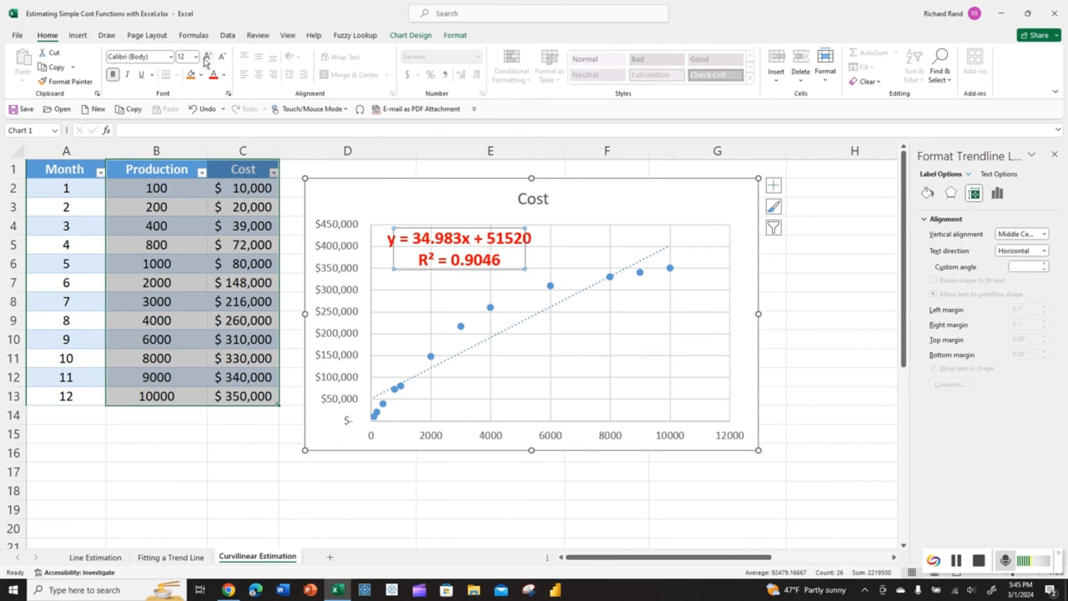
left_click_drag(408, 277, 421, 277)
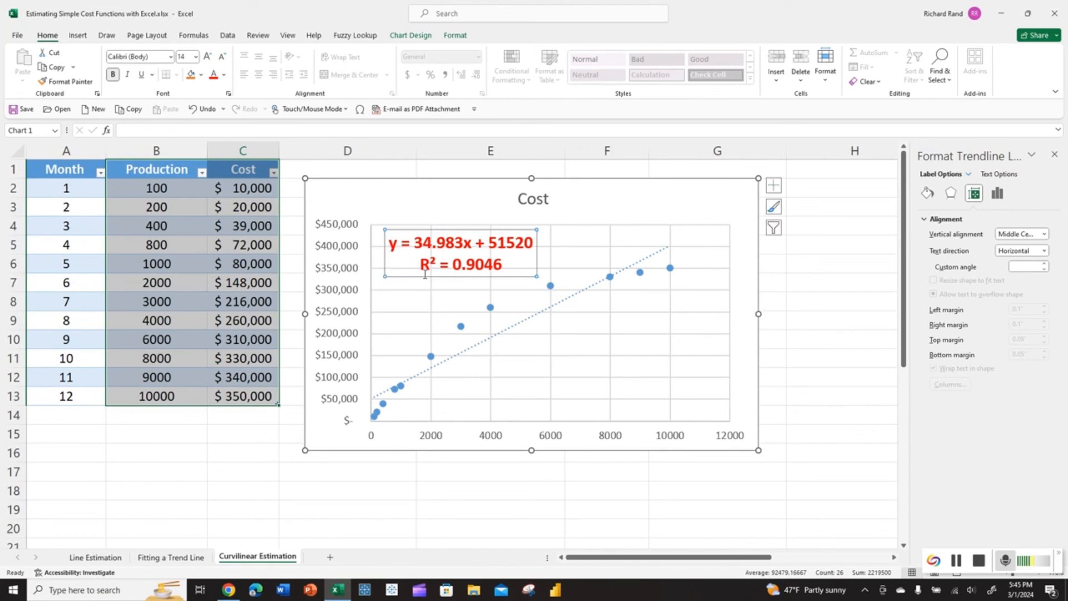
left_click(640, 273)
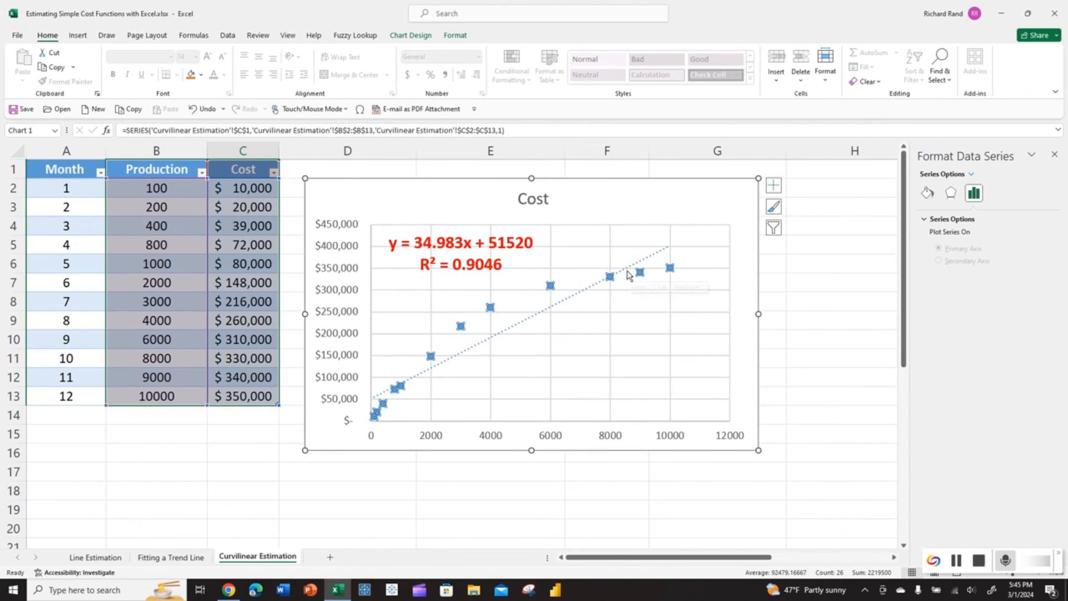
- Try exponential, logarithmic, power and moving-average fits, then keep an order-2 polynomial (R² = 0.9961)
right_click(642, 273)
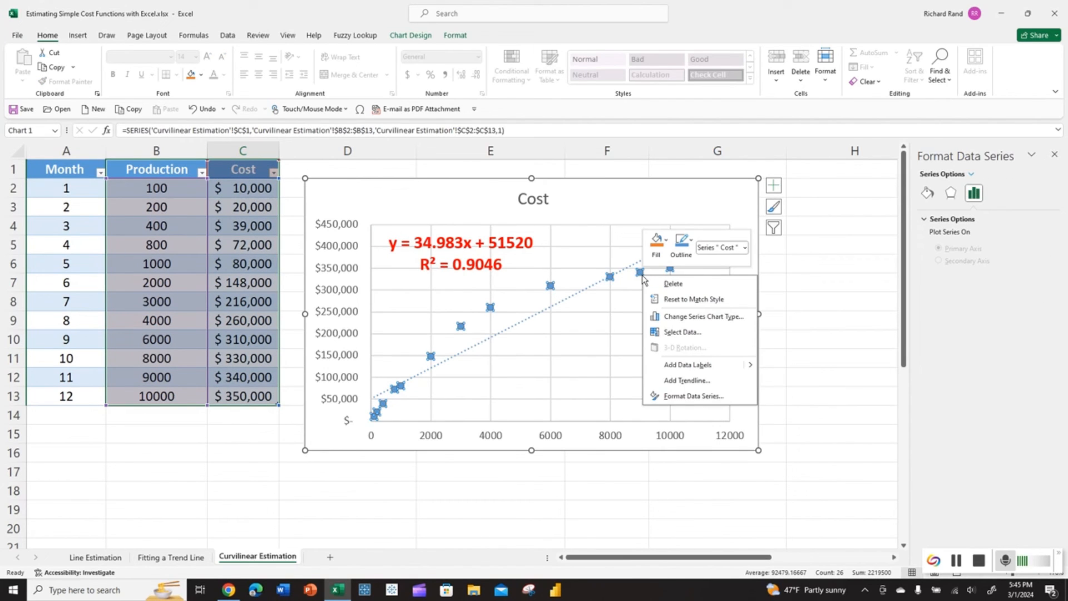
left_click(681, 396)
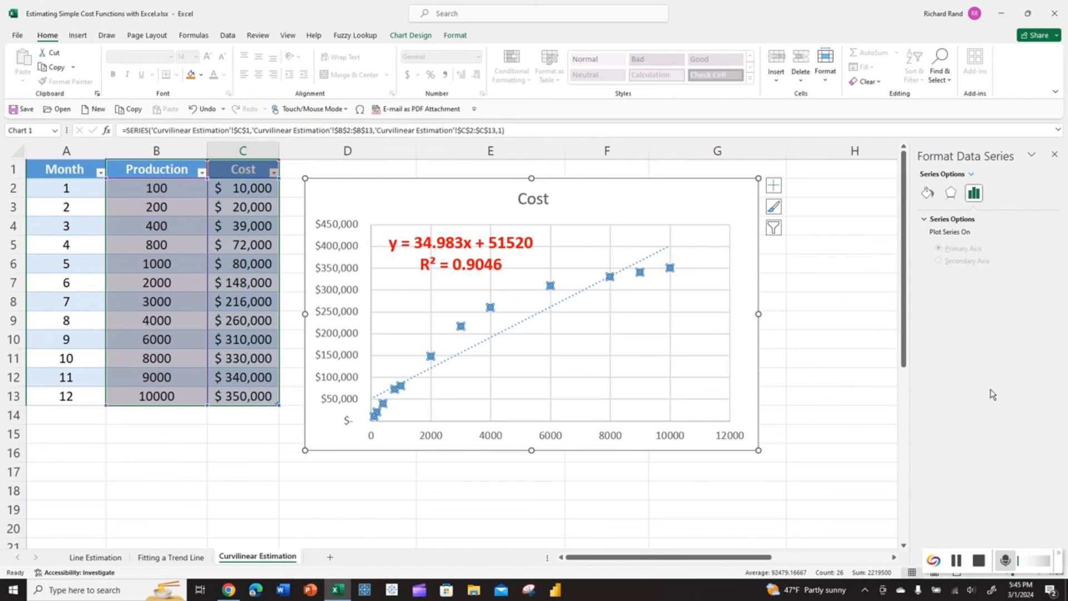
right_click(610, 276)
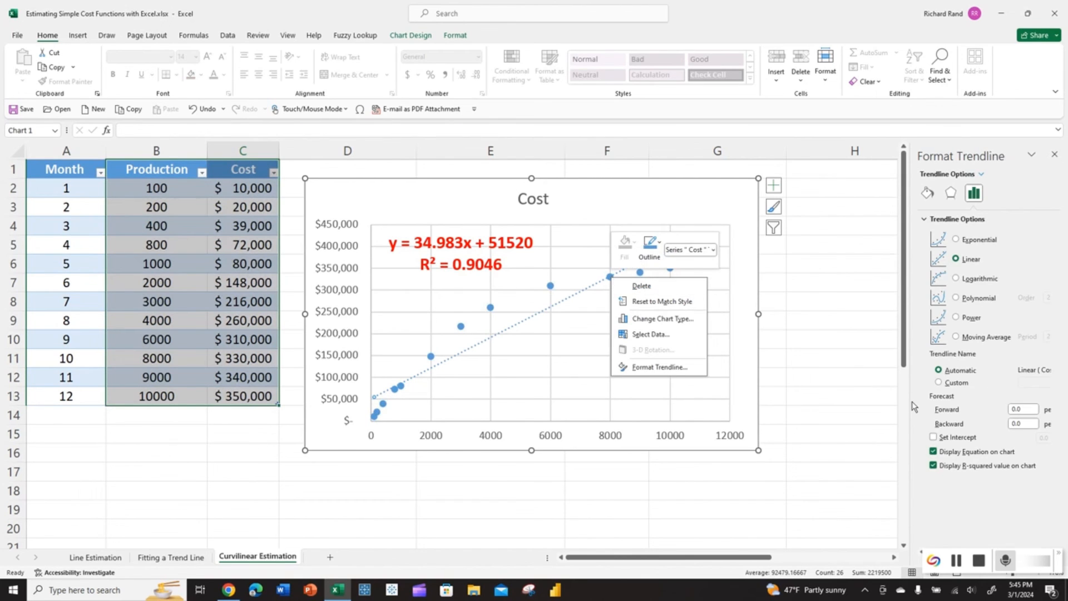
left_click(1021, 254)
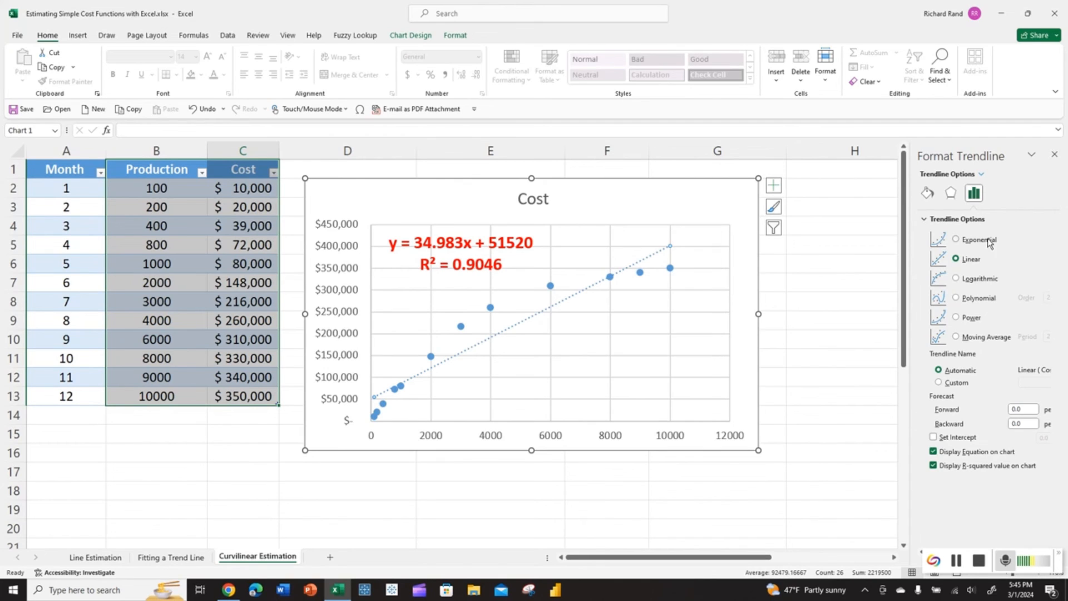
left_click(956, 239)
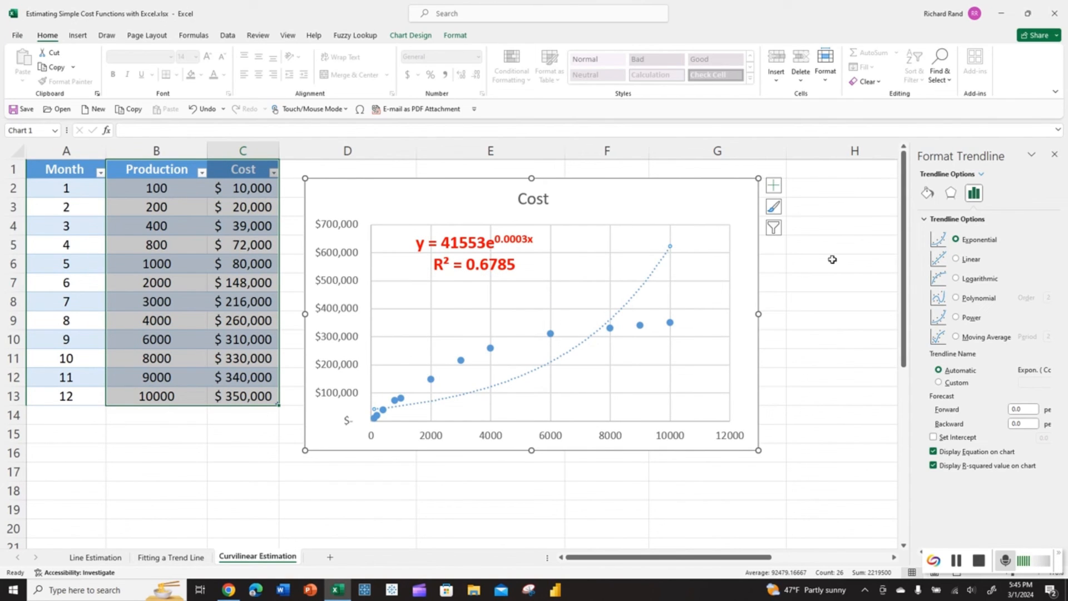
left_click(955, 278)
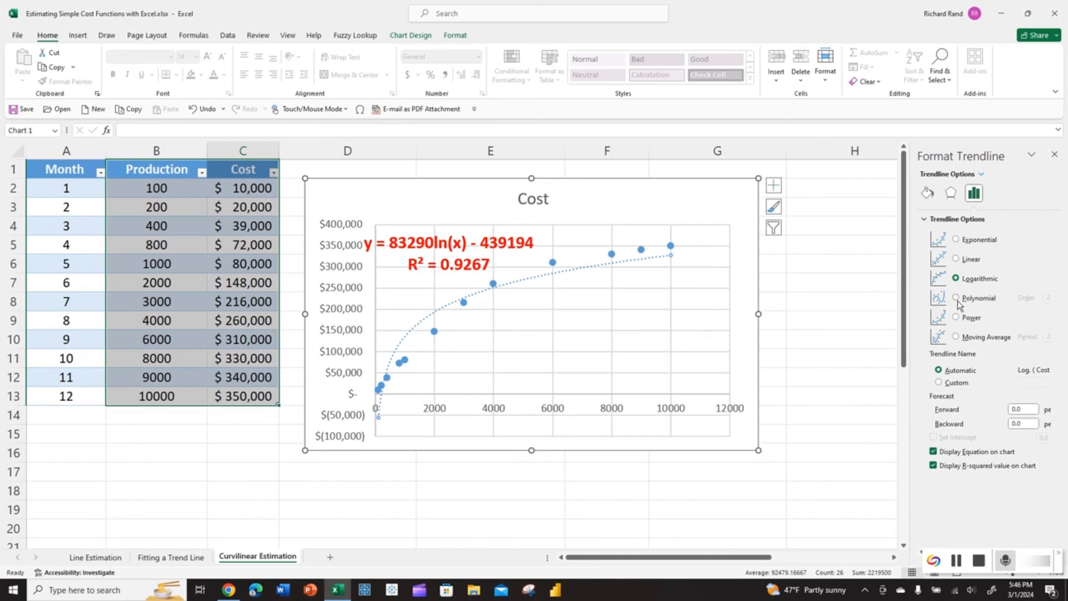
left_click(956, 318)
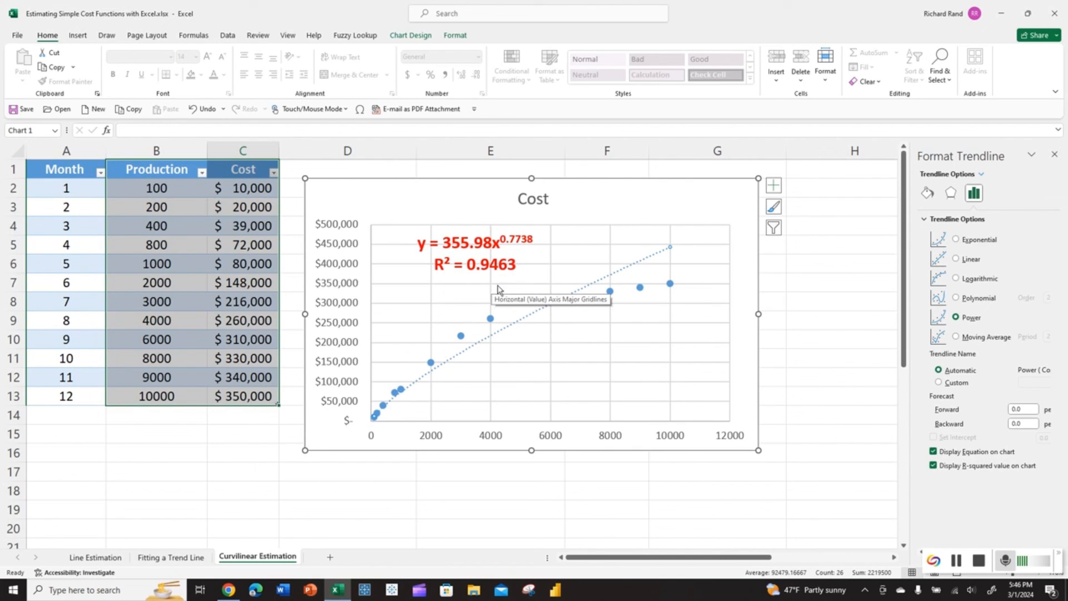
left_click(956, 337)
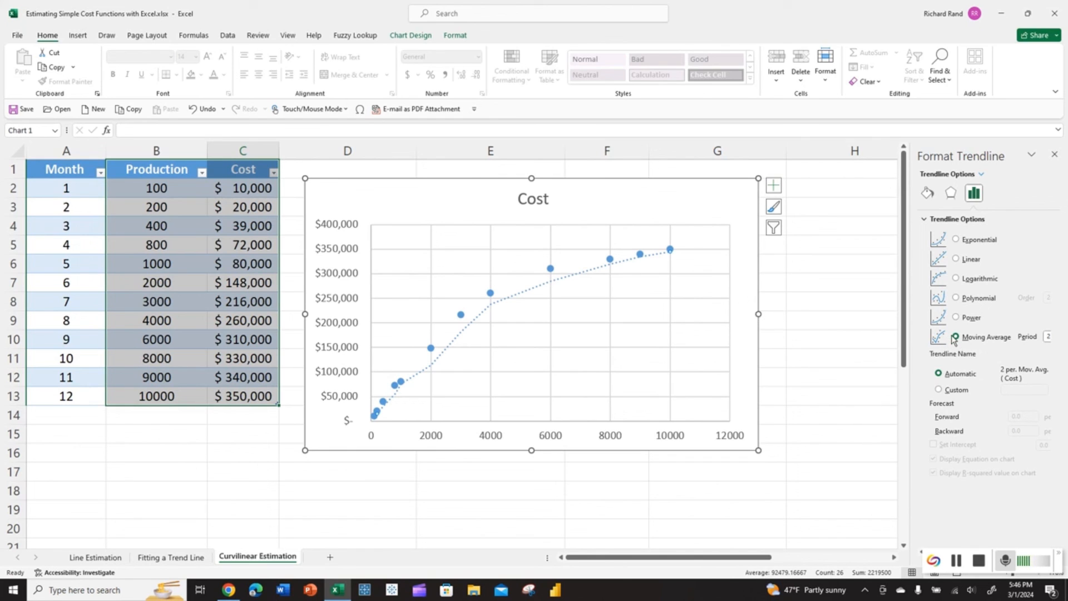
left_click(955, 299)
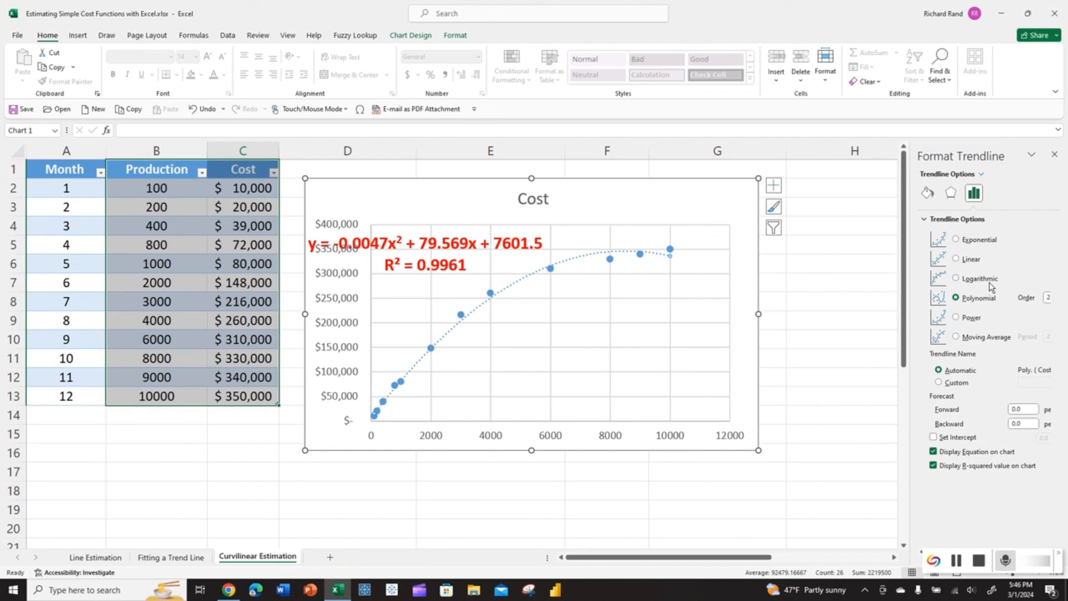
left_click(990, 562)
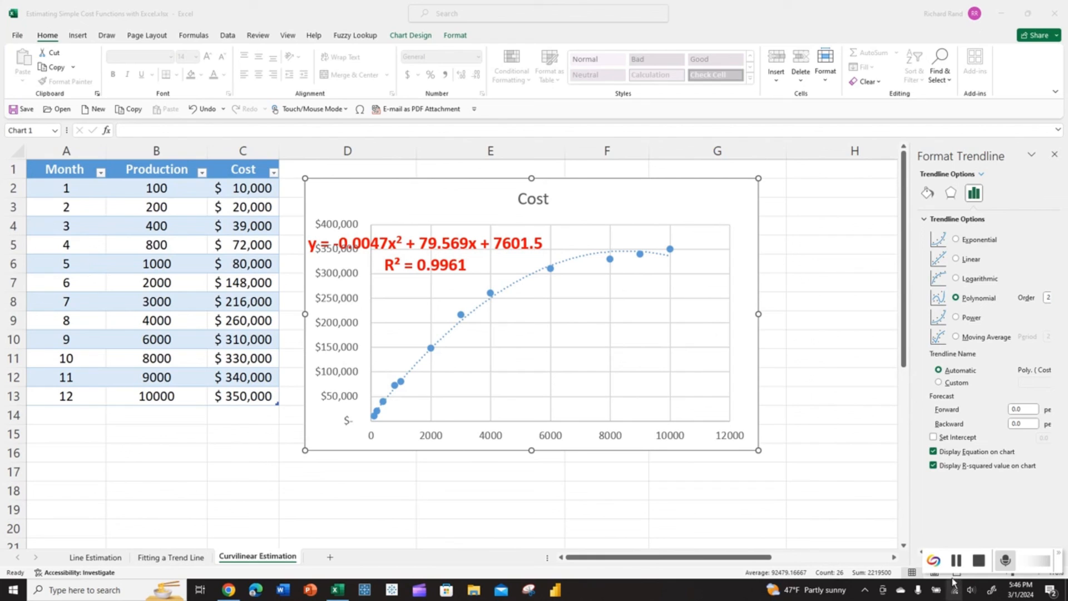